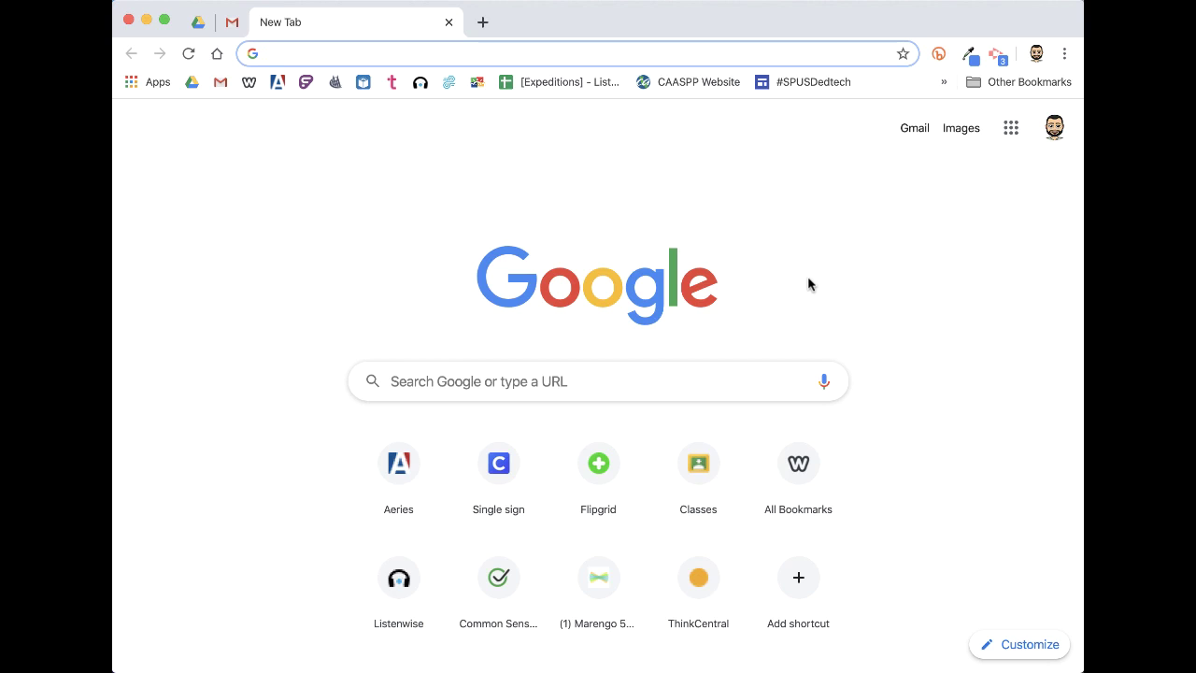
- Open Google Calendar from the Google apps on the new tab page
left_click(1012, 135)
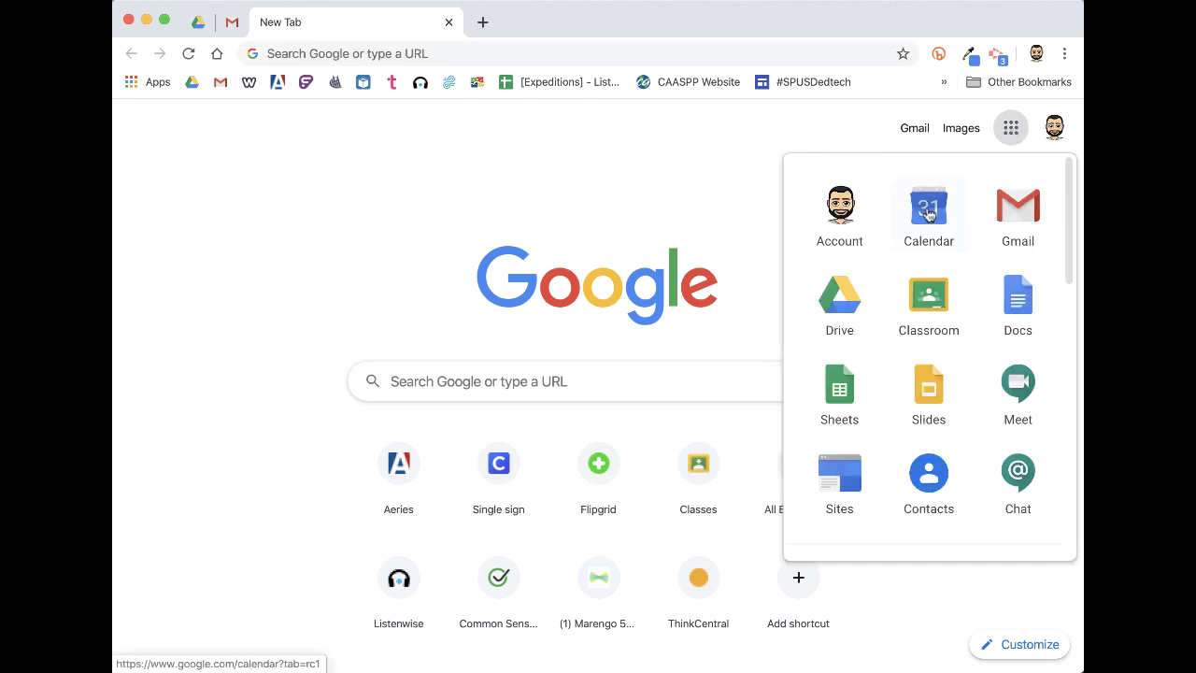
left_click(928, 213)
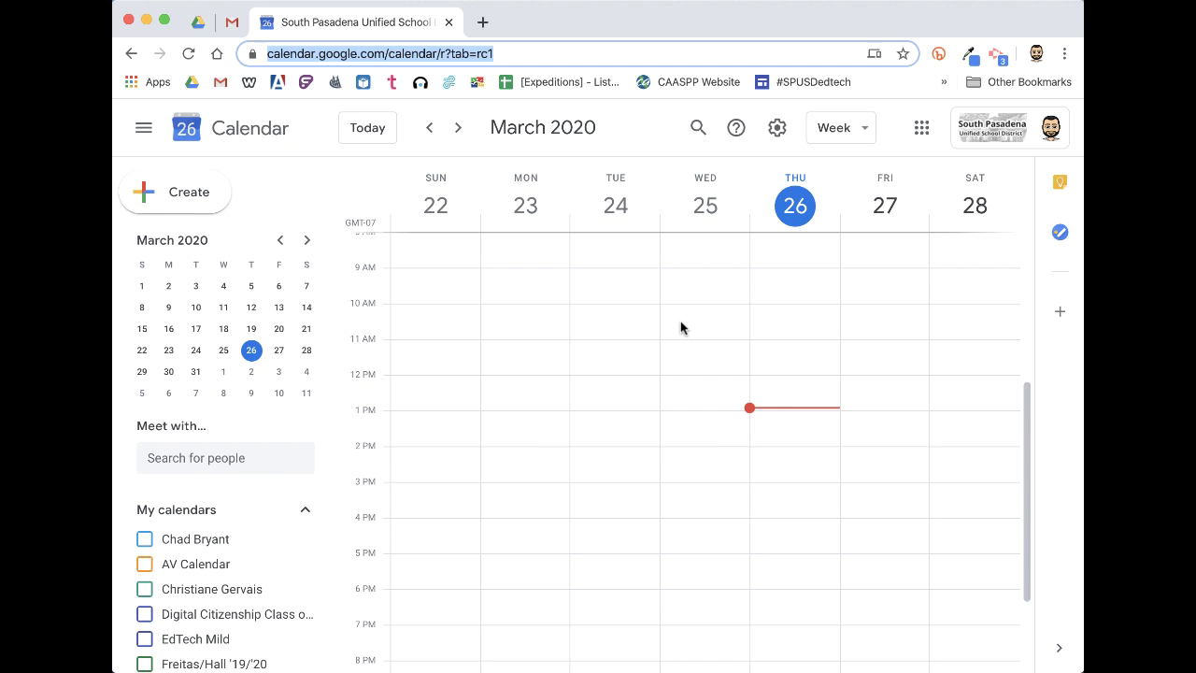
- Compare the Month and 5 days views with the Week view, and page the mini calendar one month ahead and back
left_click(851, 137)
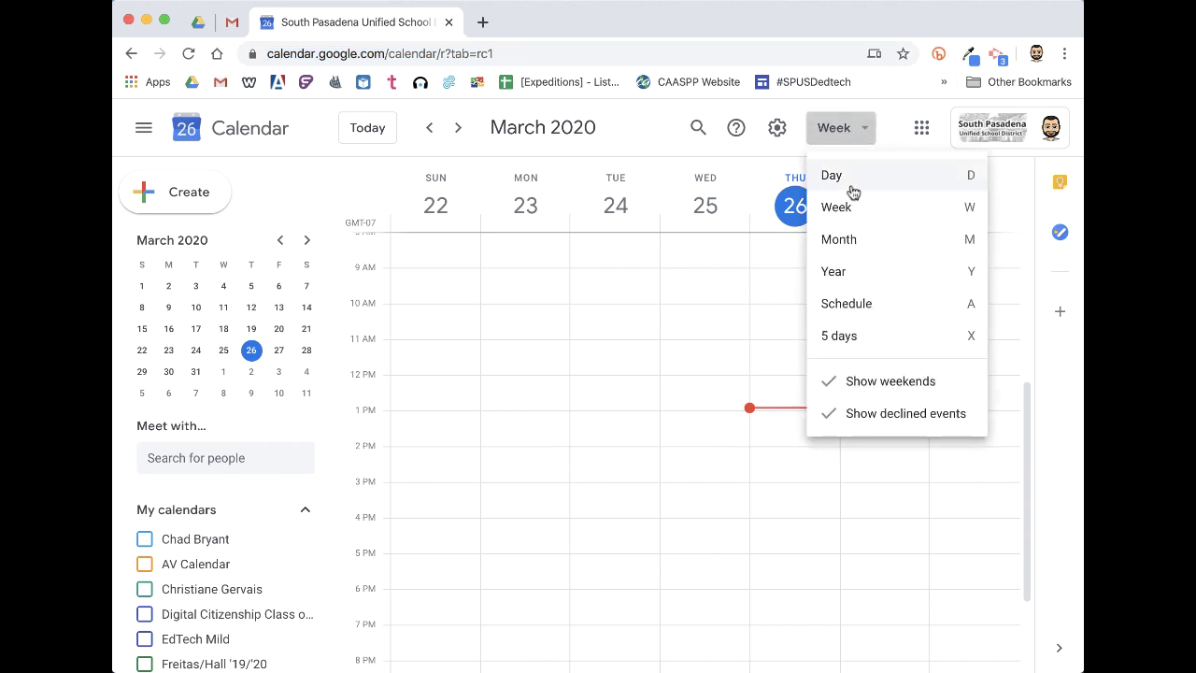
left_click(850, 243)
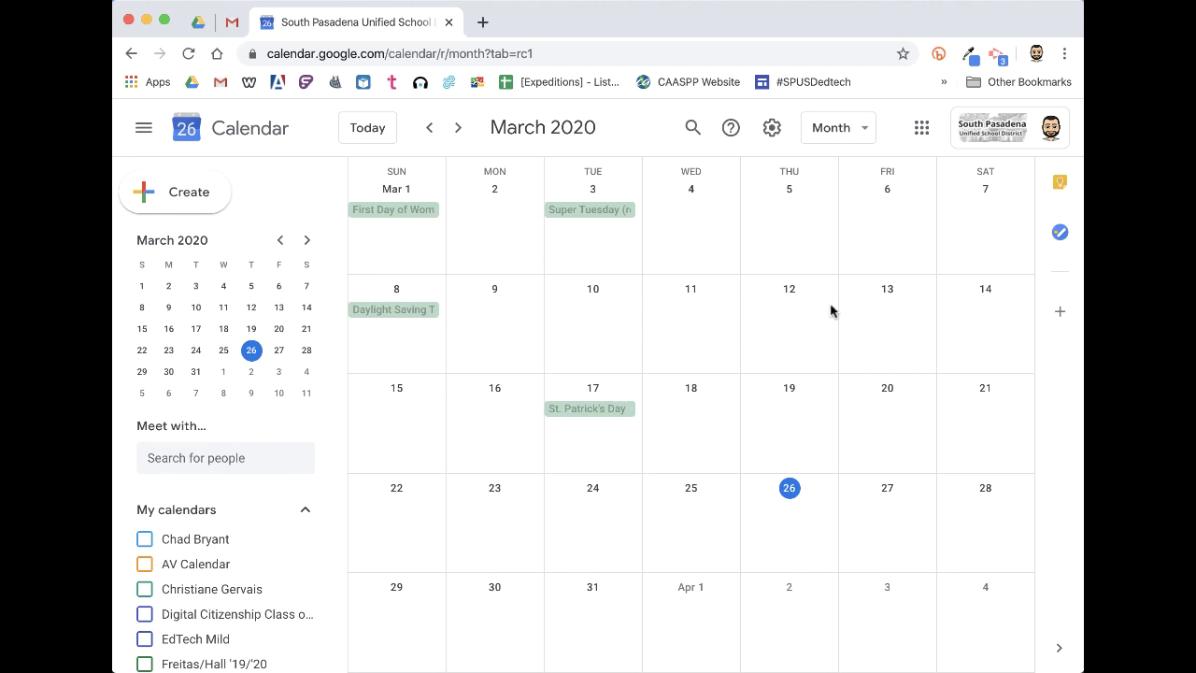
left_click(845, 130)
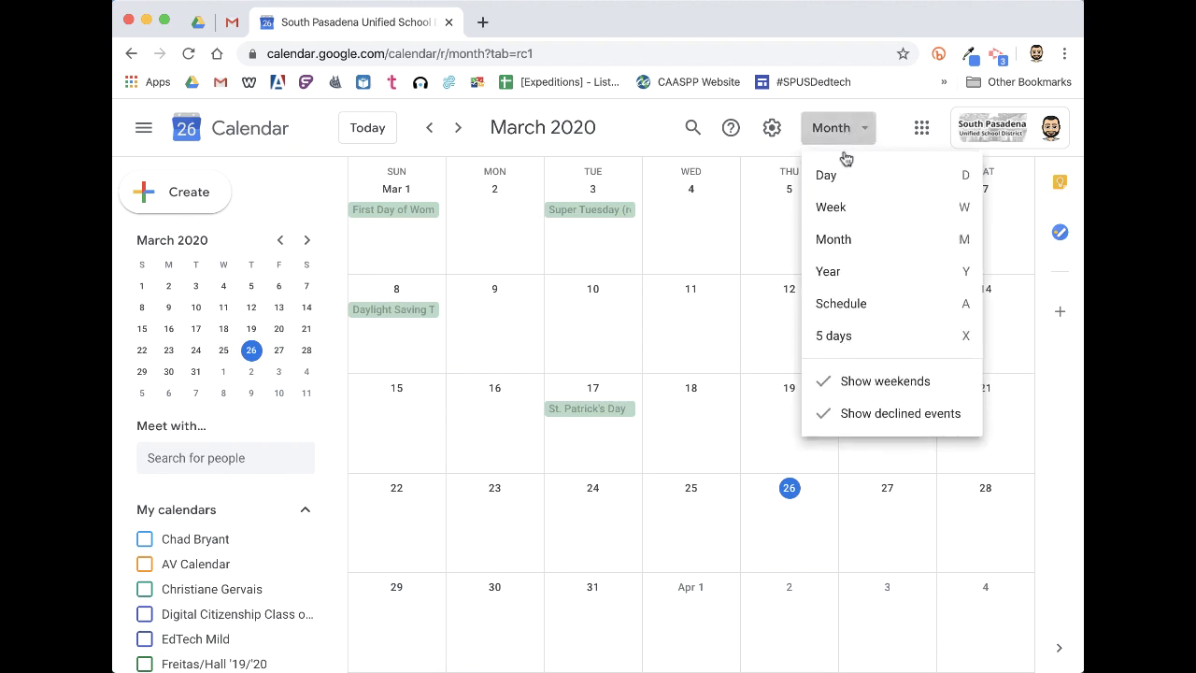
left_click(843, 218)
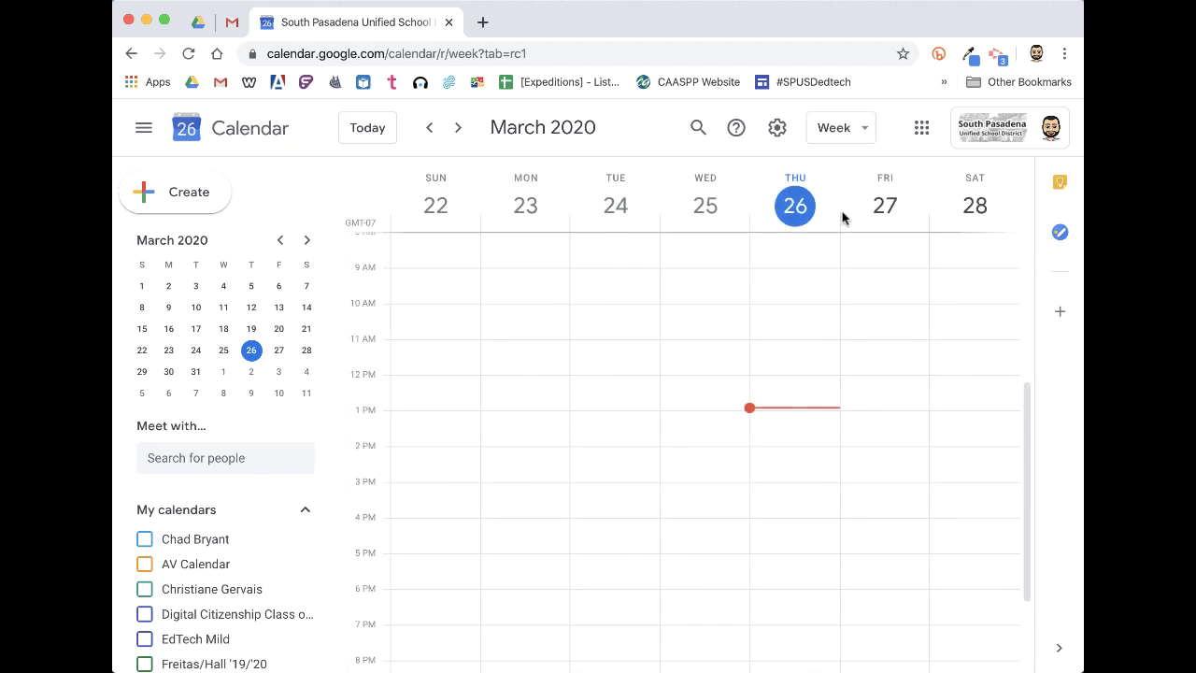
left_click(861, 132)
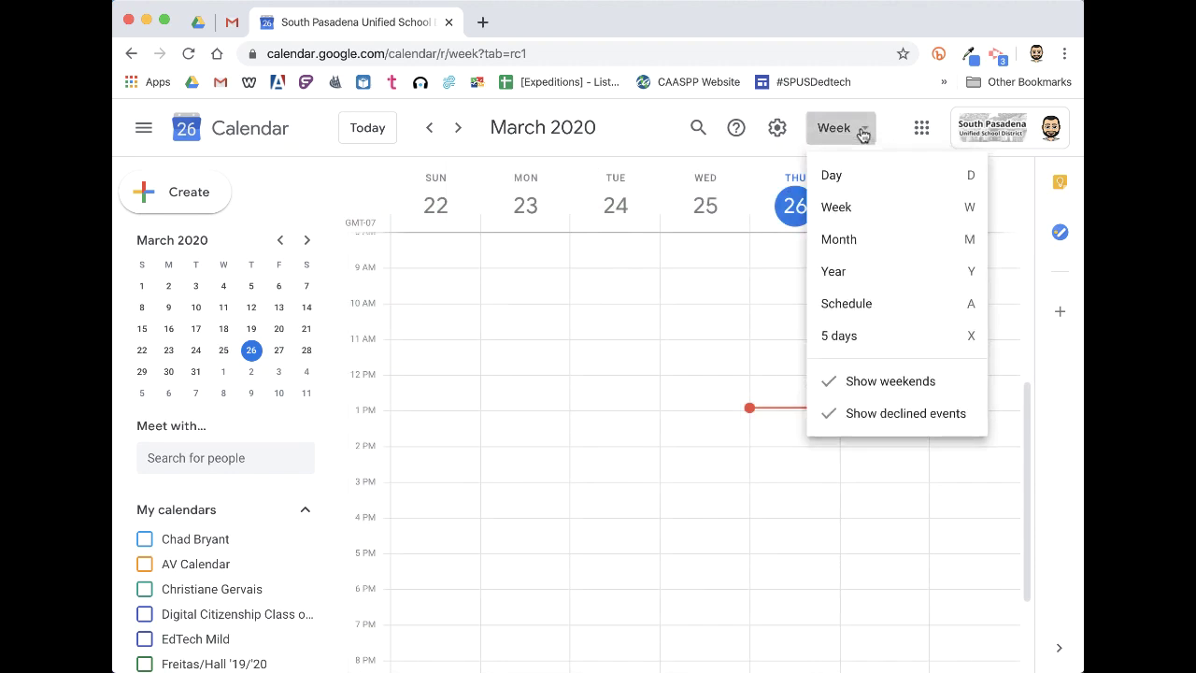
left_click(867, 338)
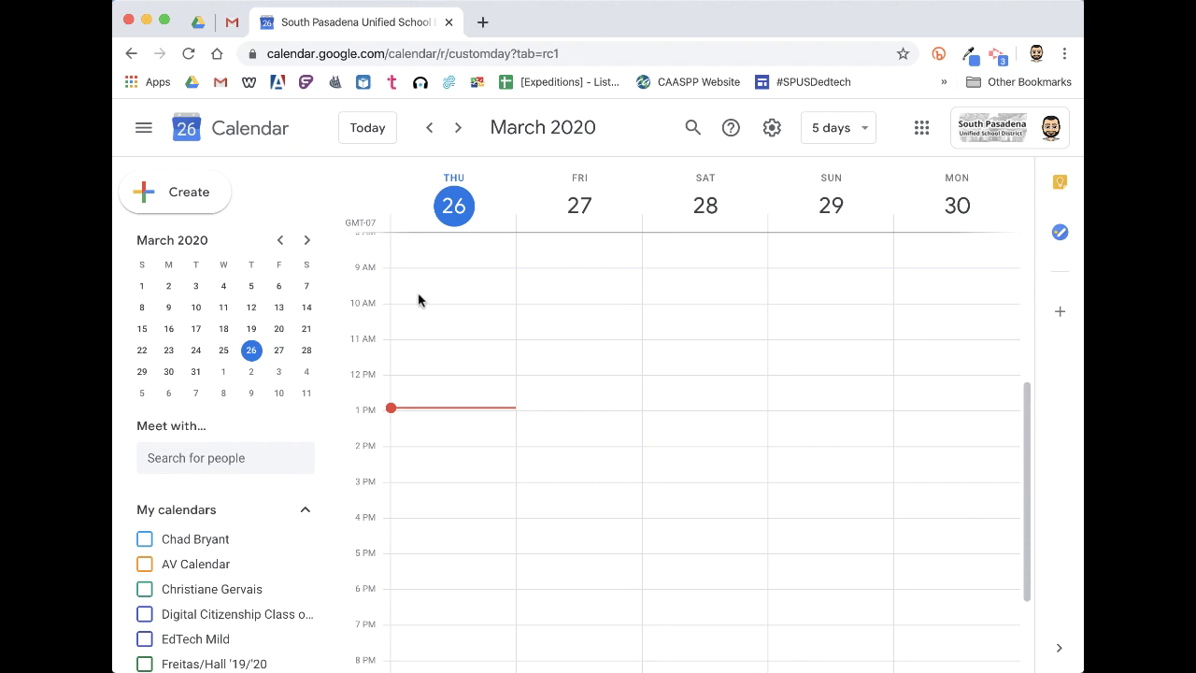
left_click(853, 128)
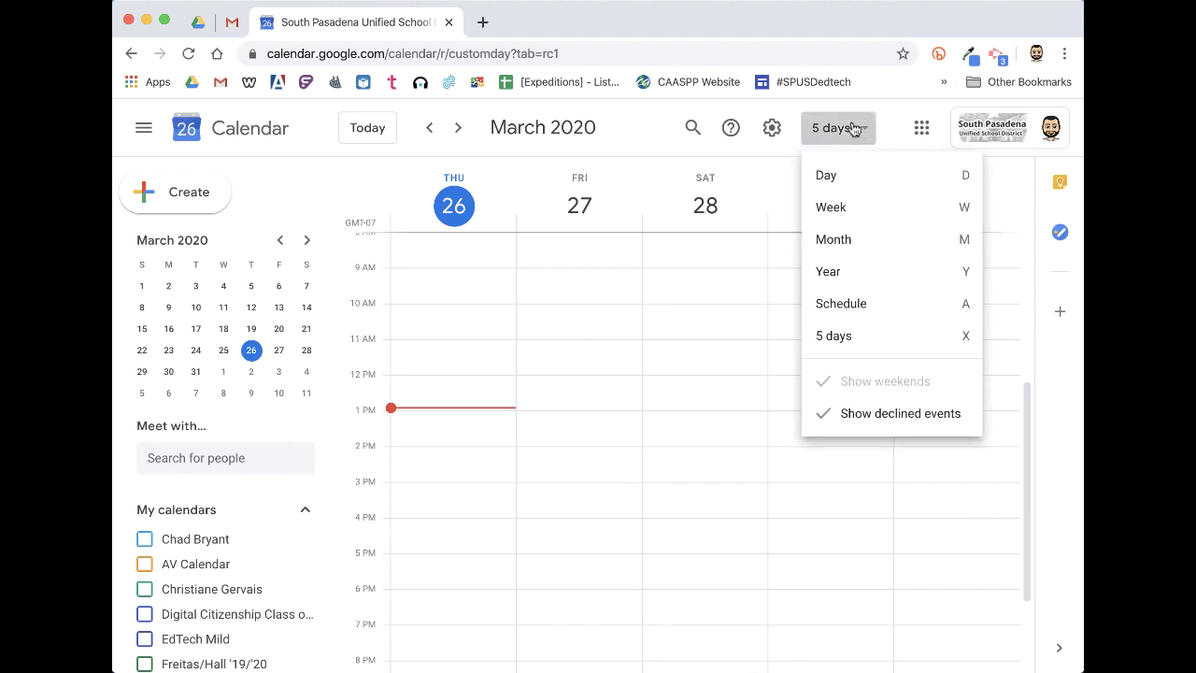
left_click(853, 212)
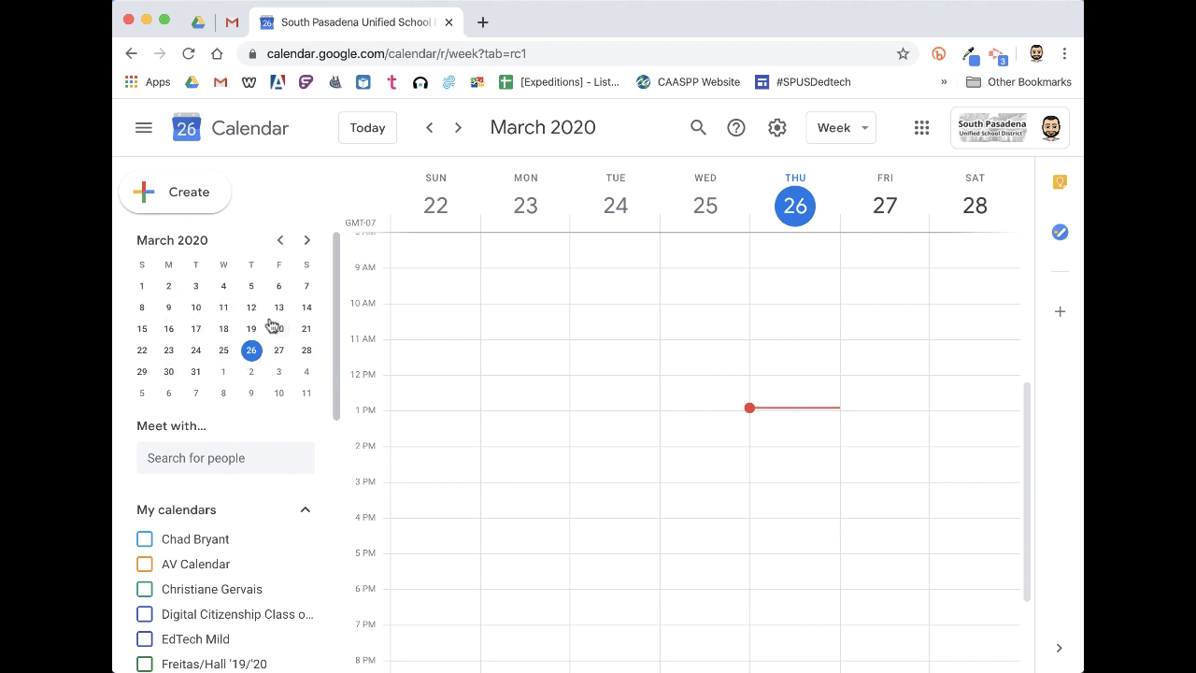
left_click(305, 240)
left_click(279, 240)
- Hide the Making Words calendar and the checked fifth-grade class calendar from the week view
scroll(212, 489, "down", 3)
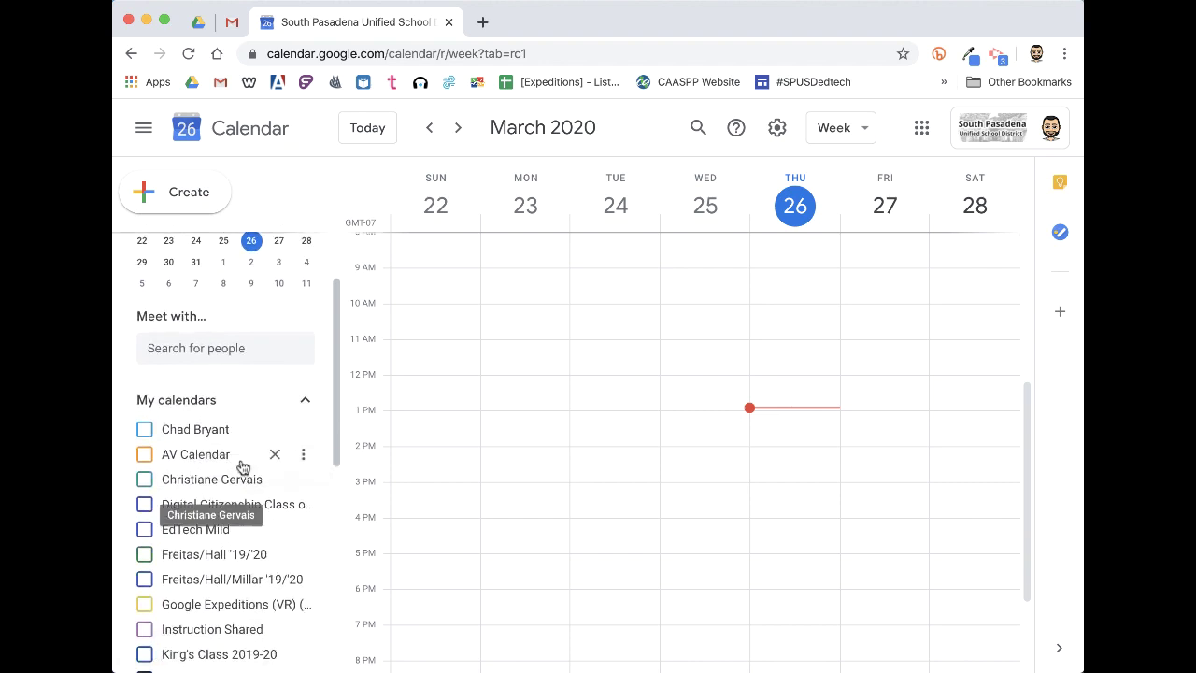
scroll(241, 464, "down", 3)
scroll(242, 466, "down", 1)
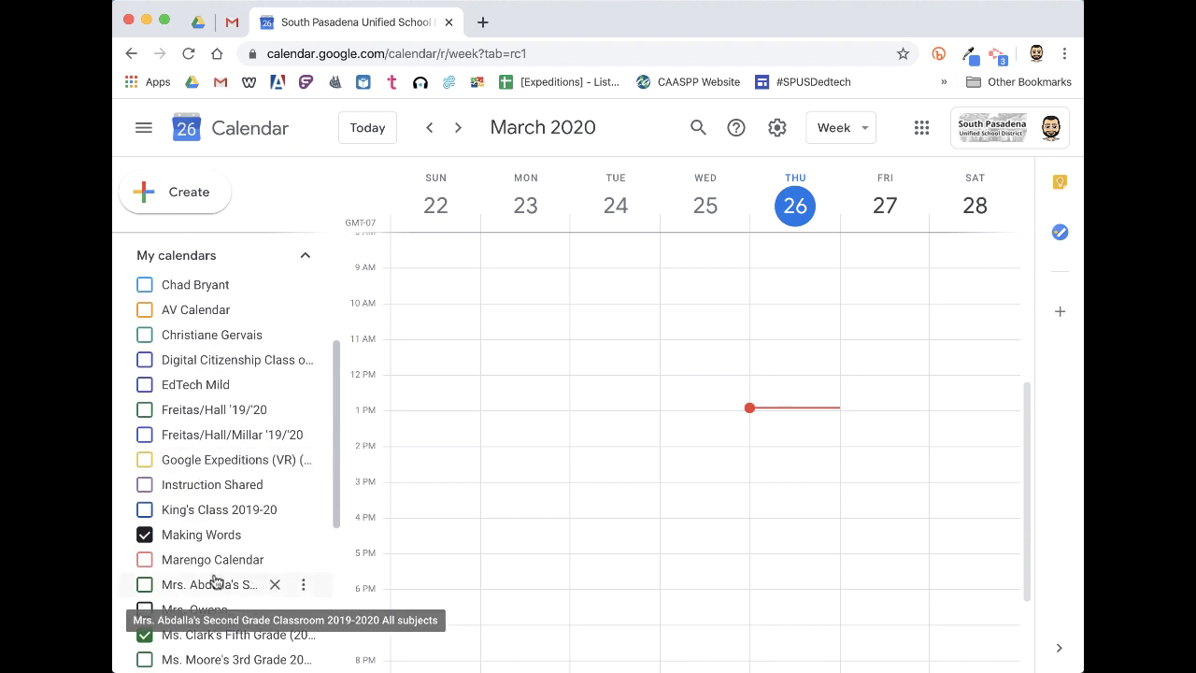
left_click(146, 534)
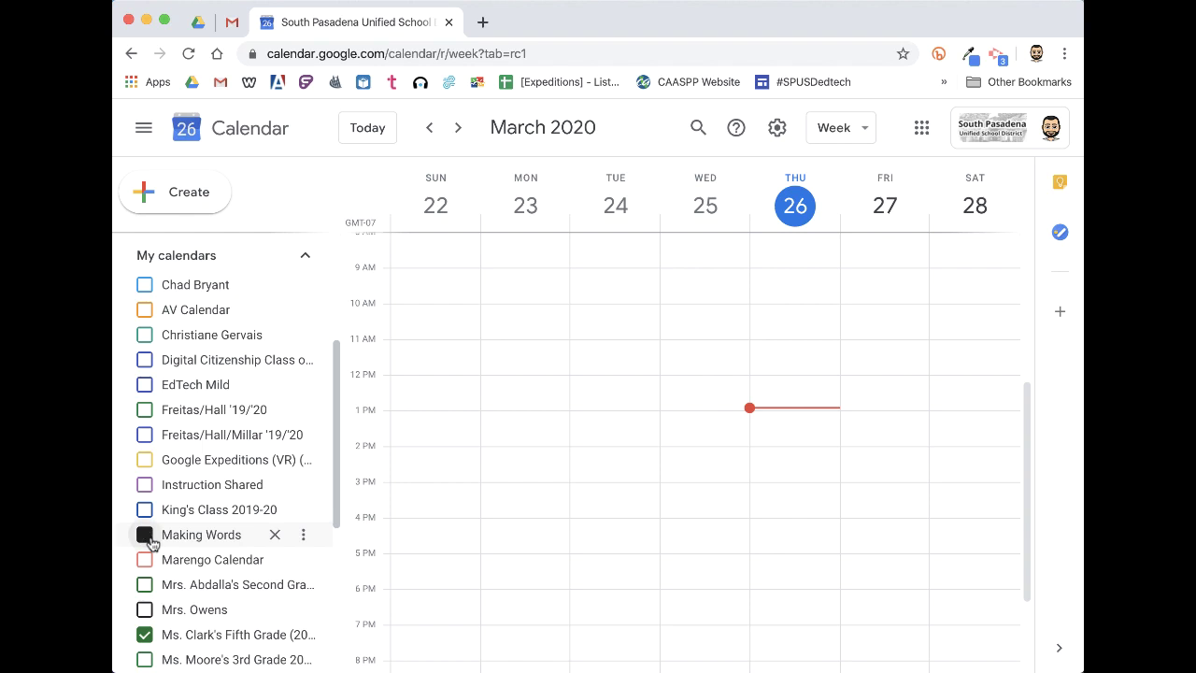
left_click(145, 634)
- Show the account owner's personal calendar, the first one in My calendars, in the week view
scroll(200, 485, "down", 8)
scroll(203, 492, "up", 10)
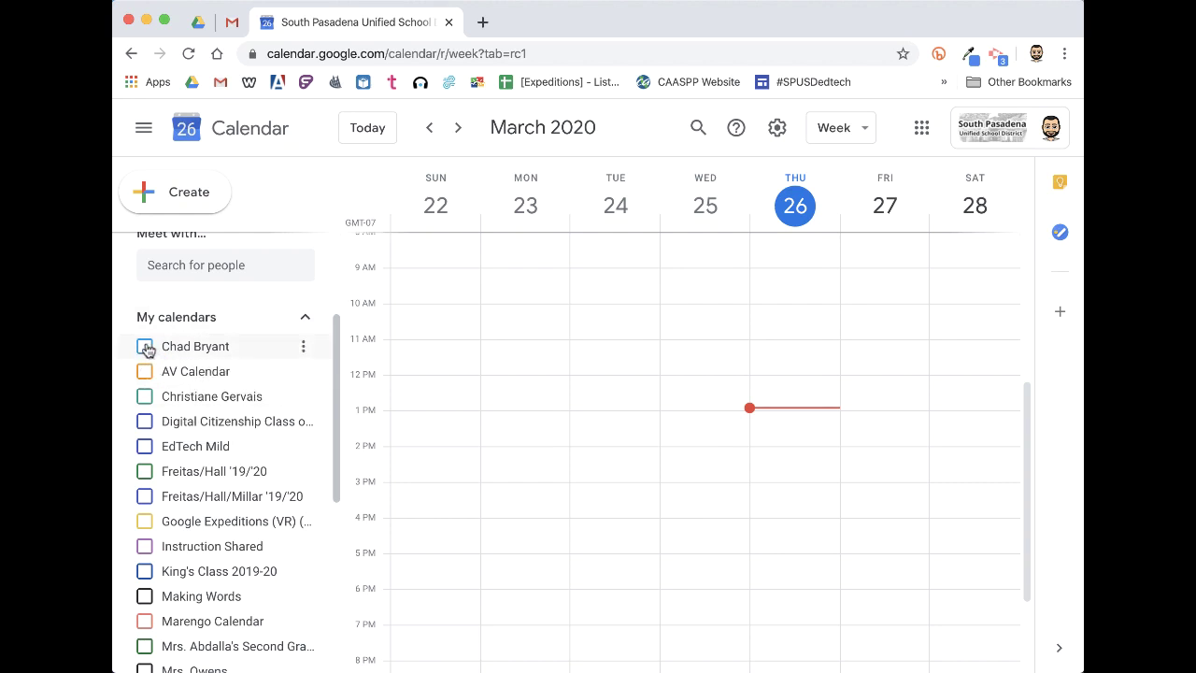
left_click(146, 347)
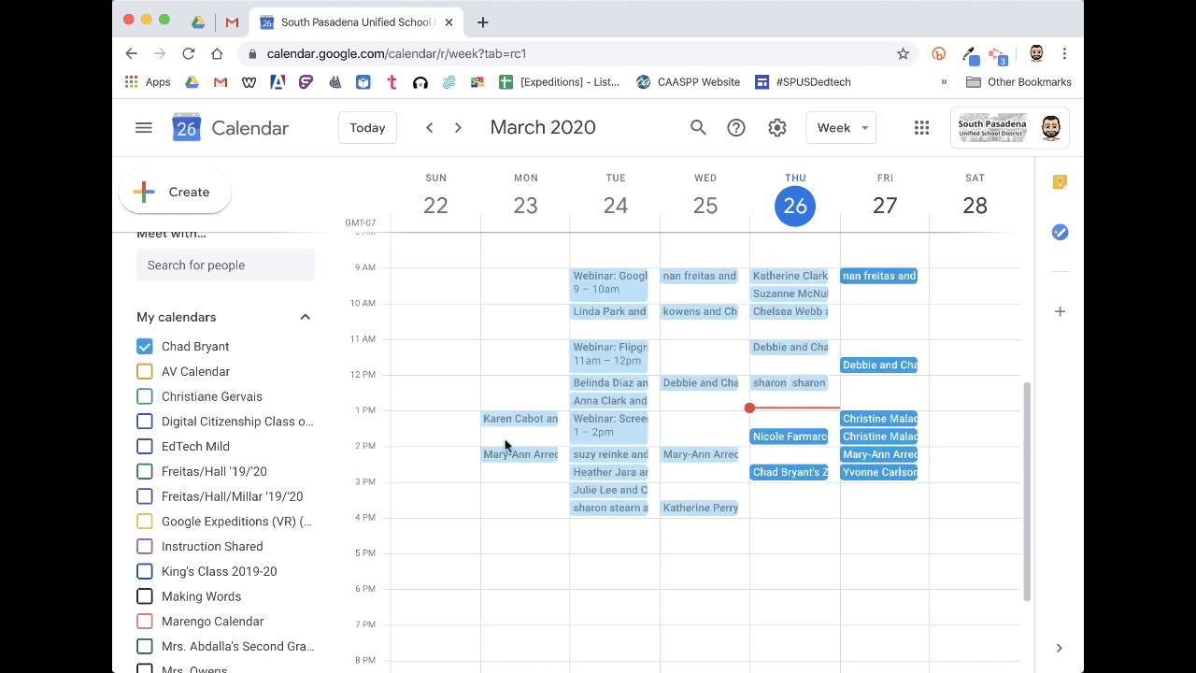
scroll(283, 404, "up", 3)
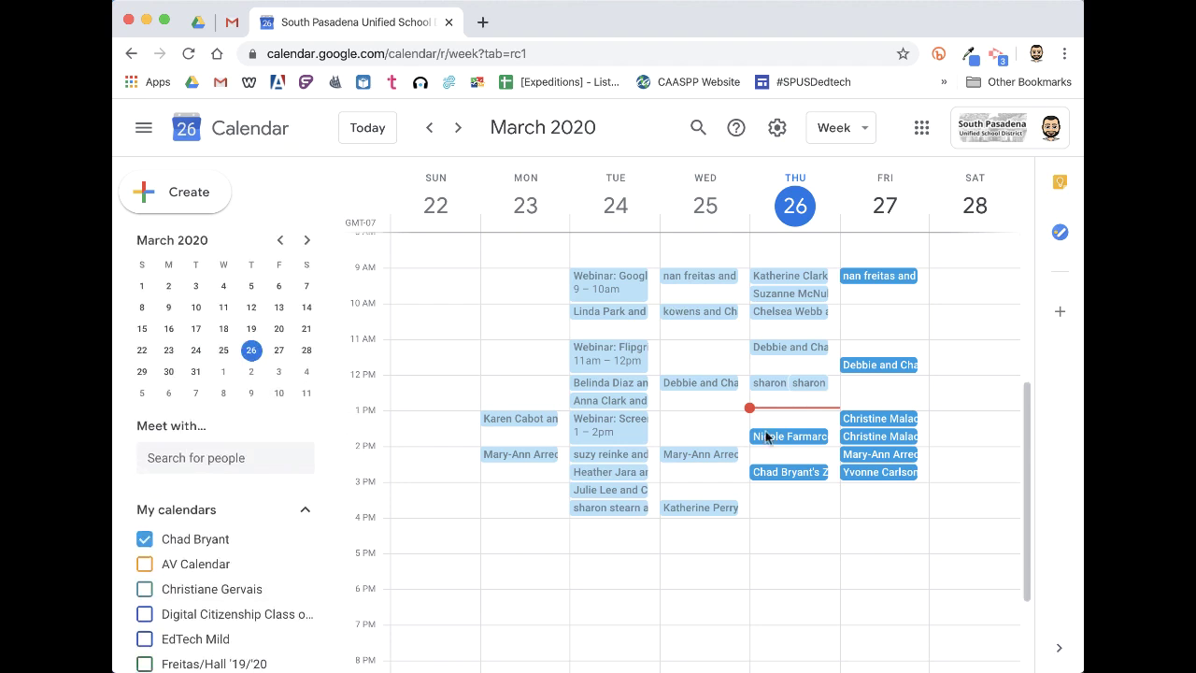
- Create "Test Calendar Event" on March 28, 2020 from 9:00am to 9:30am and expand its room, location and conferencing options
scroll(803, 400, "up", 1)
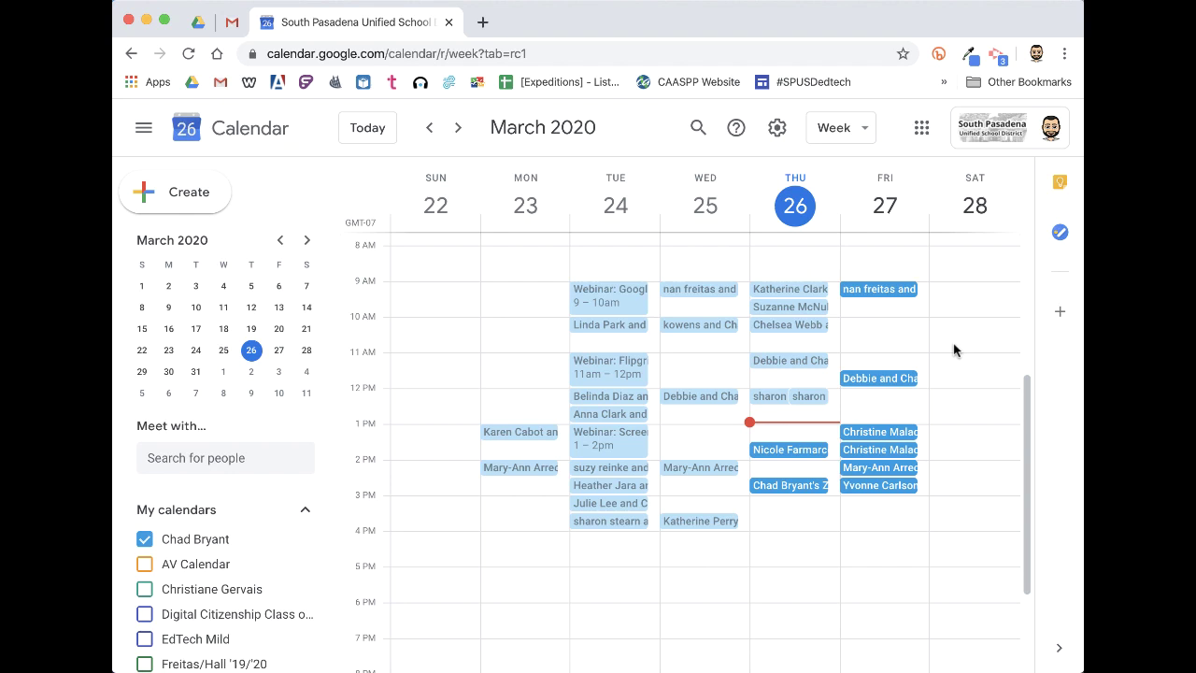
left_click(944, 295)
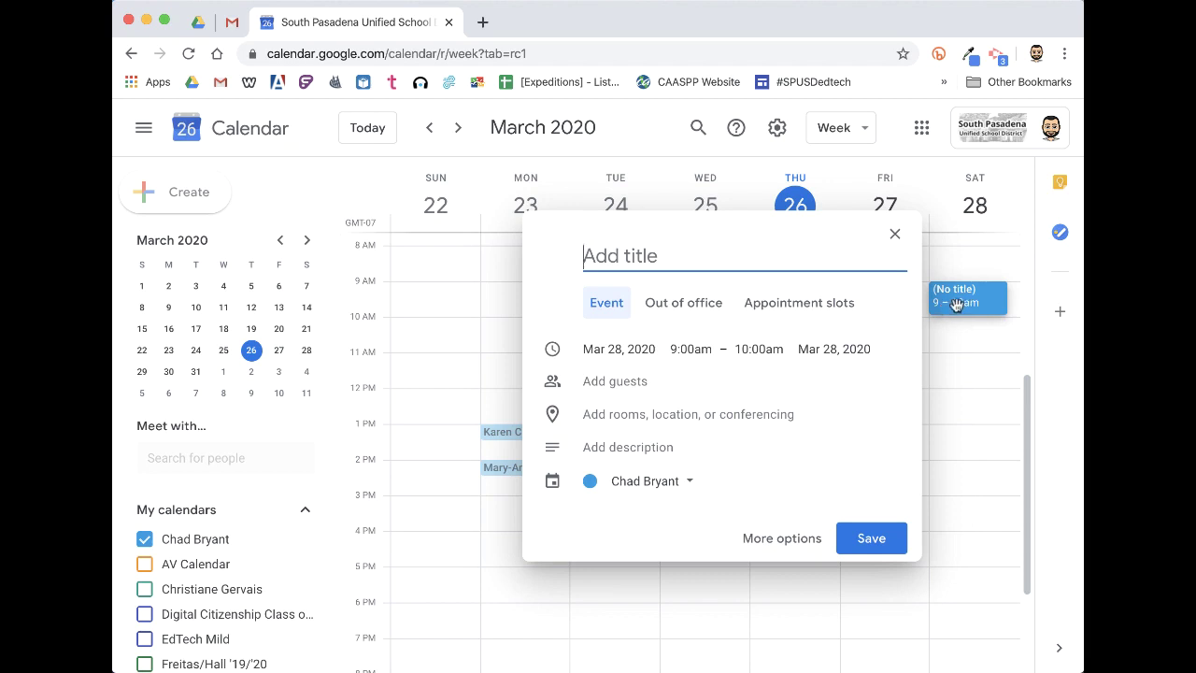
type("T")
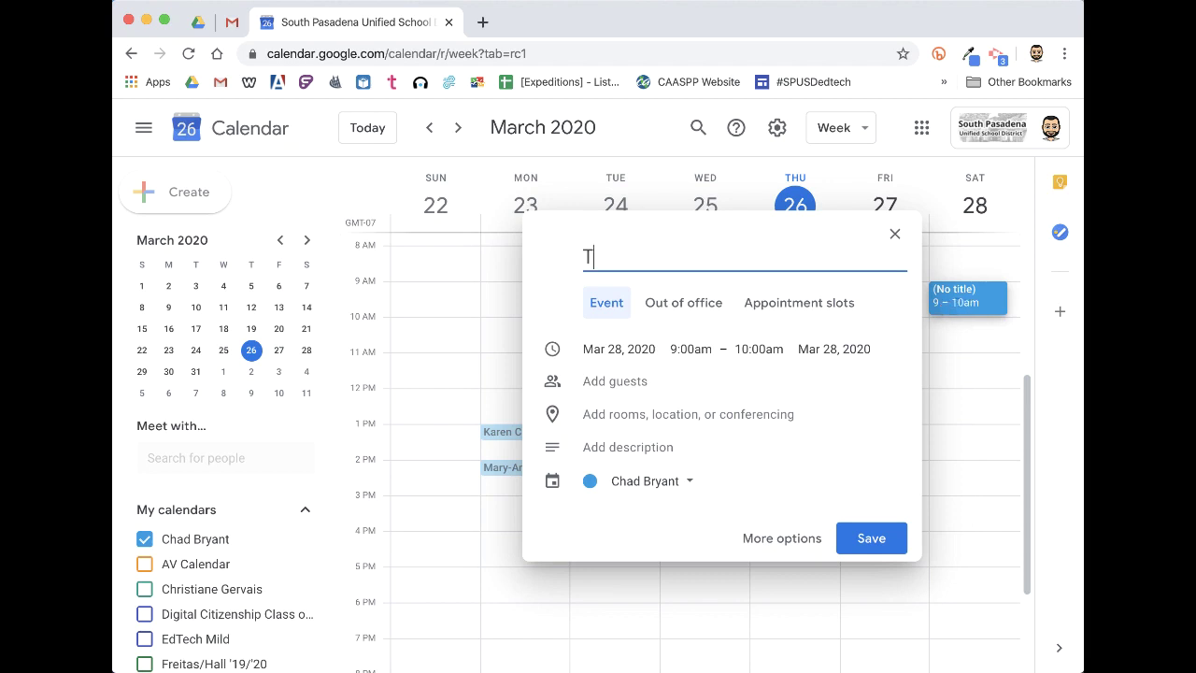
type("est Calendar Event")
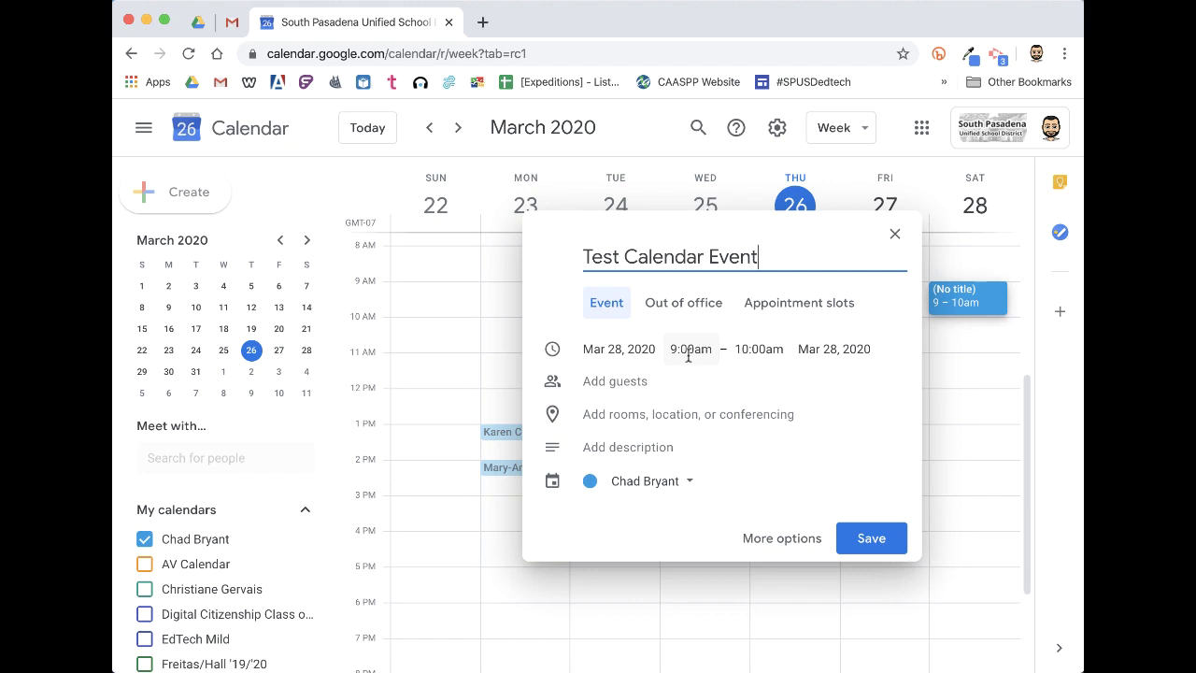
left_click(754, 348)
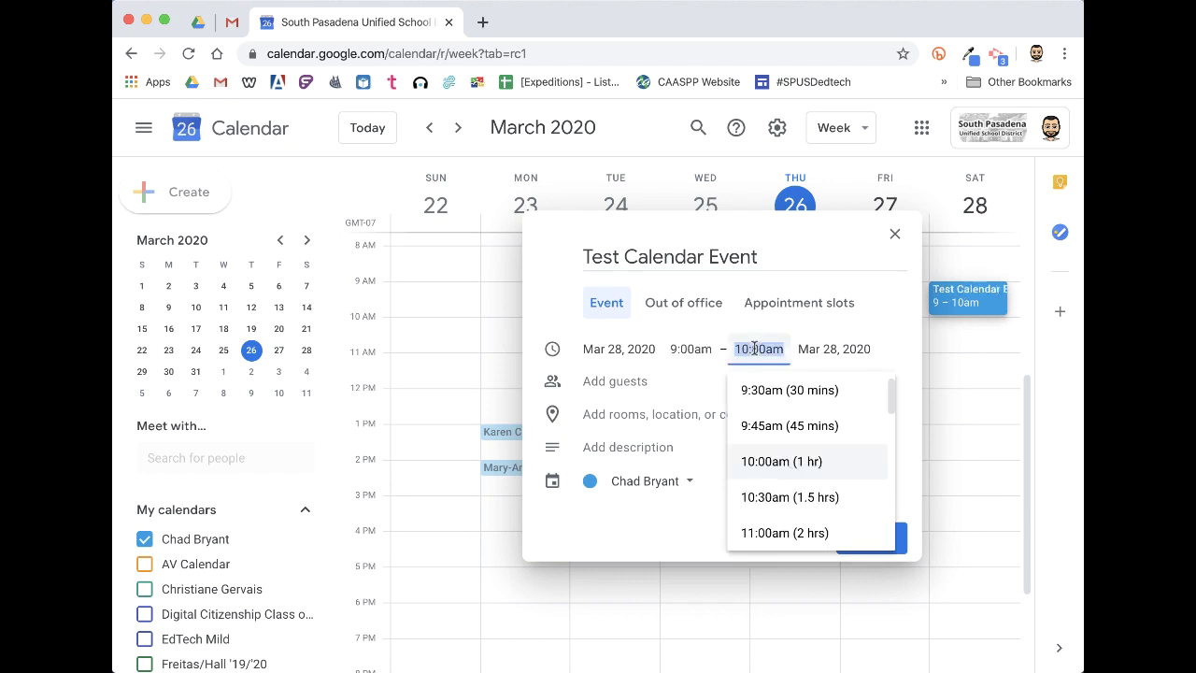
left_click(791, 393)
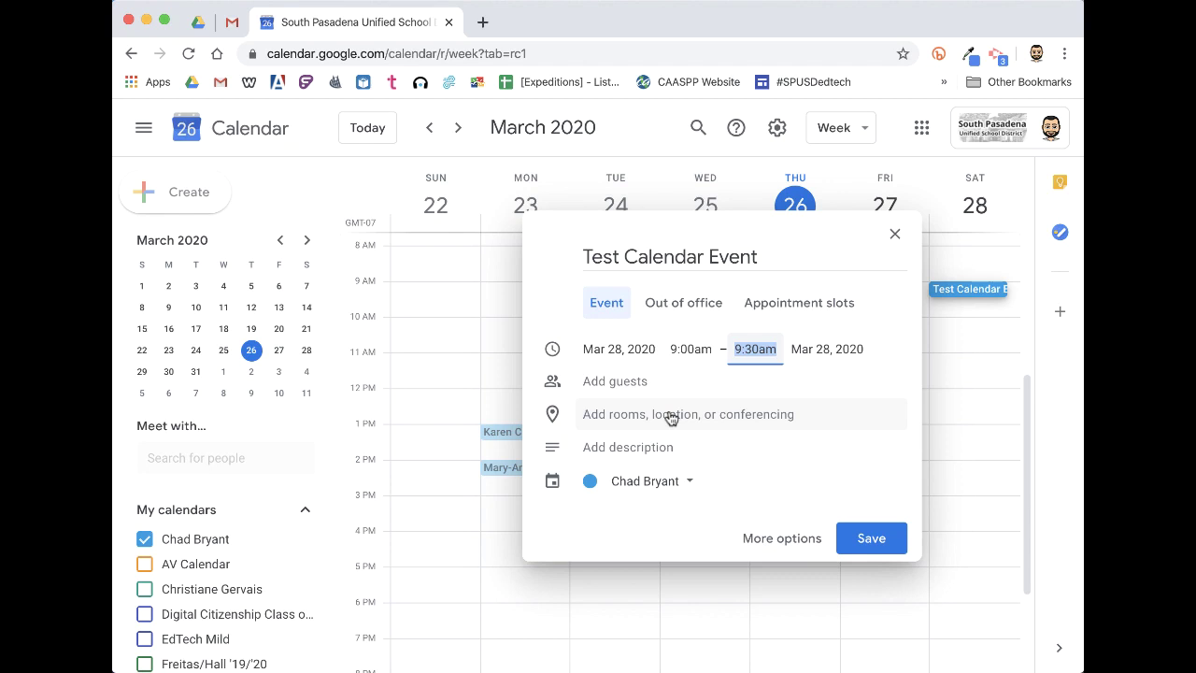
left_click(733, 421)
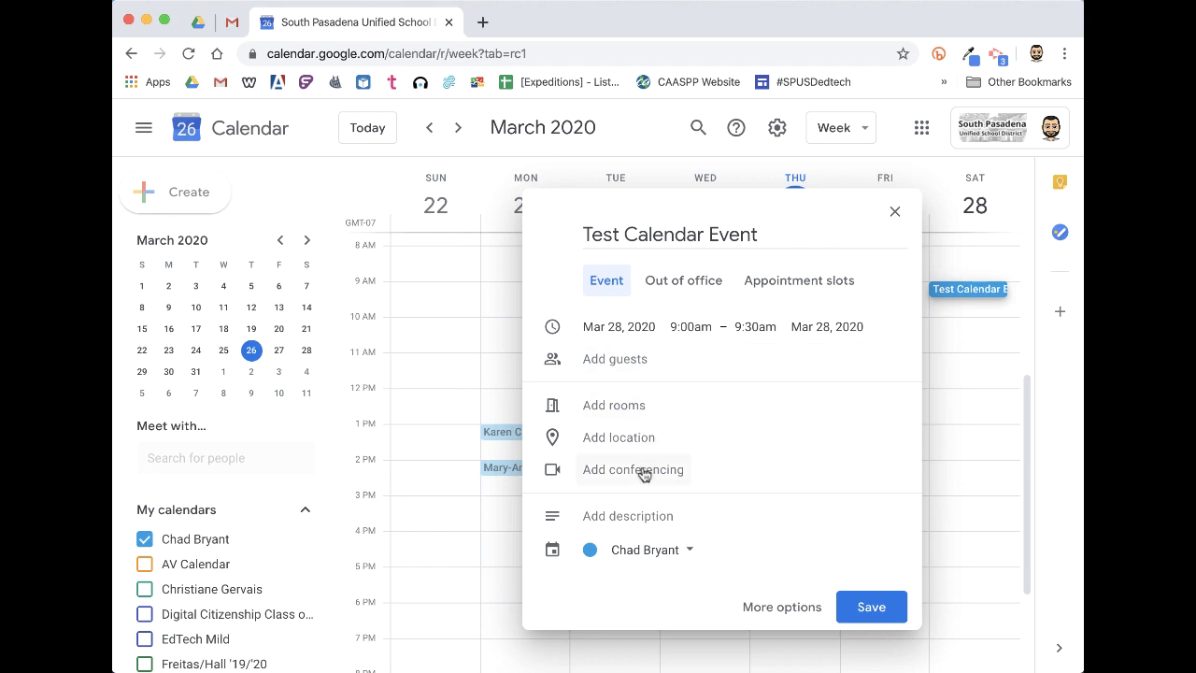
- Search the event's guests by first name and add the first suggested colleague
left_click(616, 360)
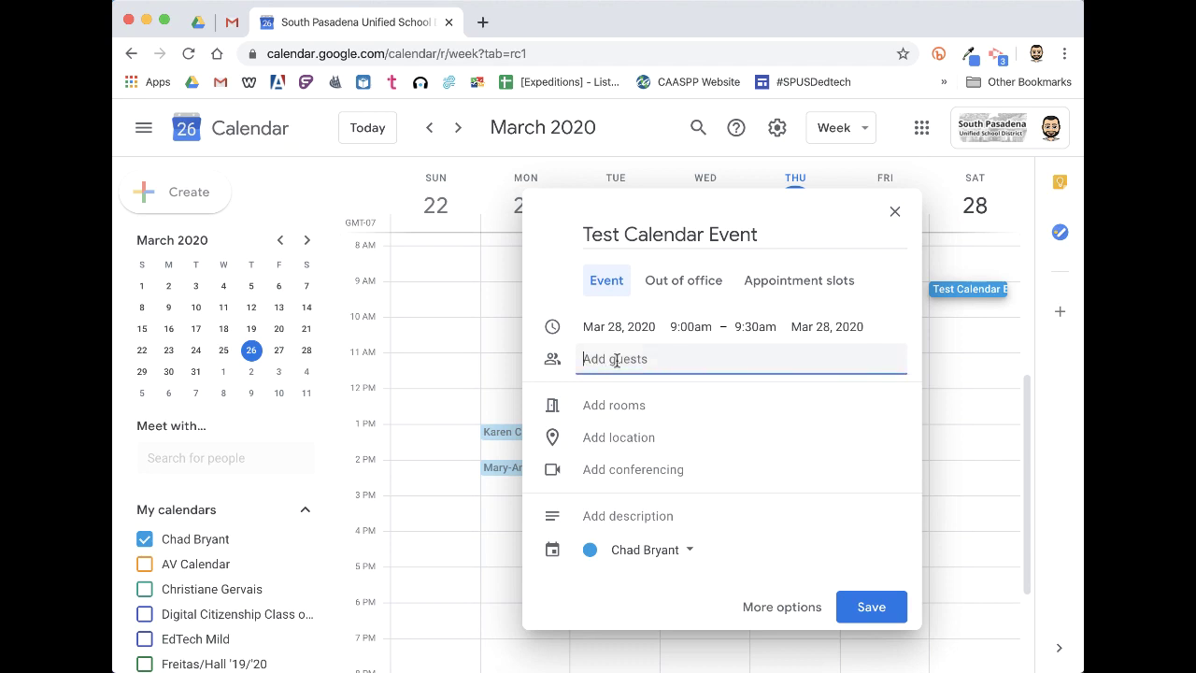
type("dennis")
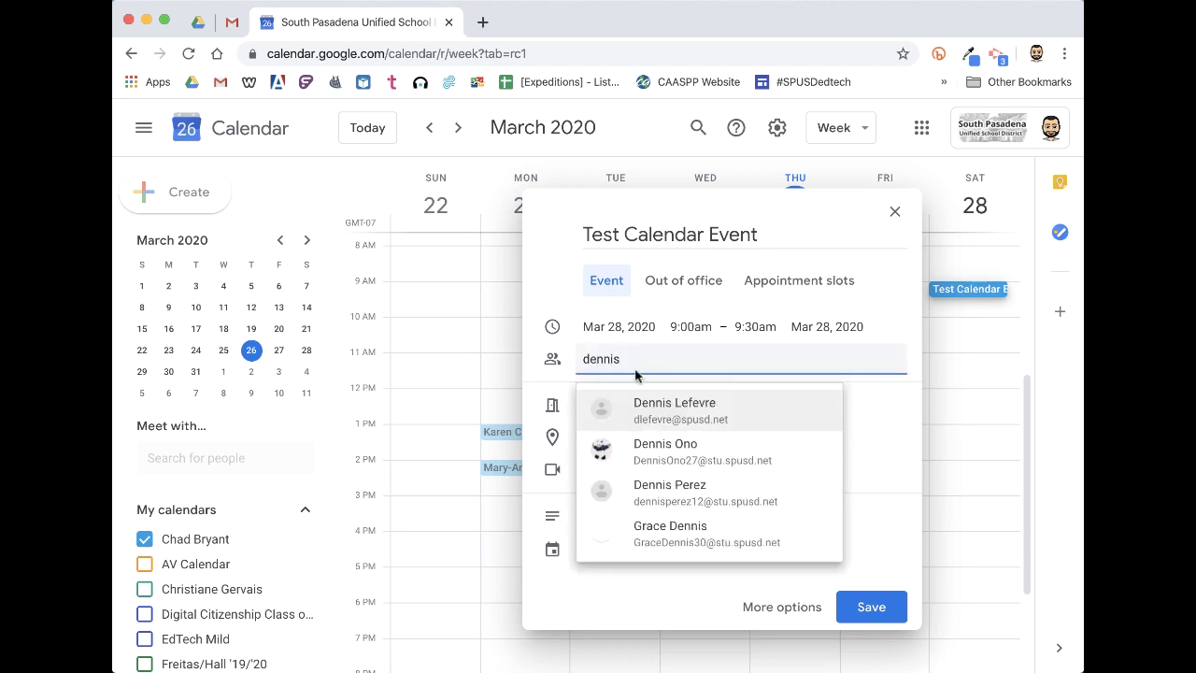
left_click(654, 401)
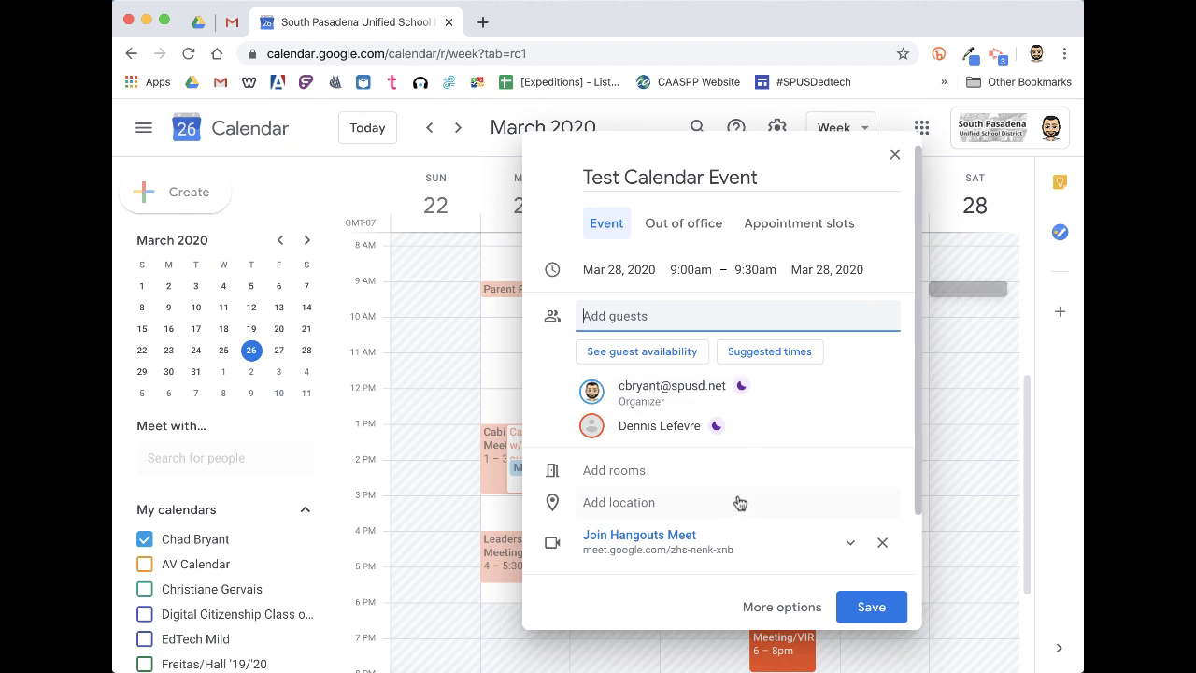
- Remove the added guest, the Hangouts Meet conferencing and the organizer entry from the event
scroll(740, 503, "down", 1)
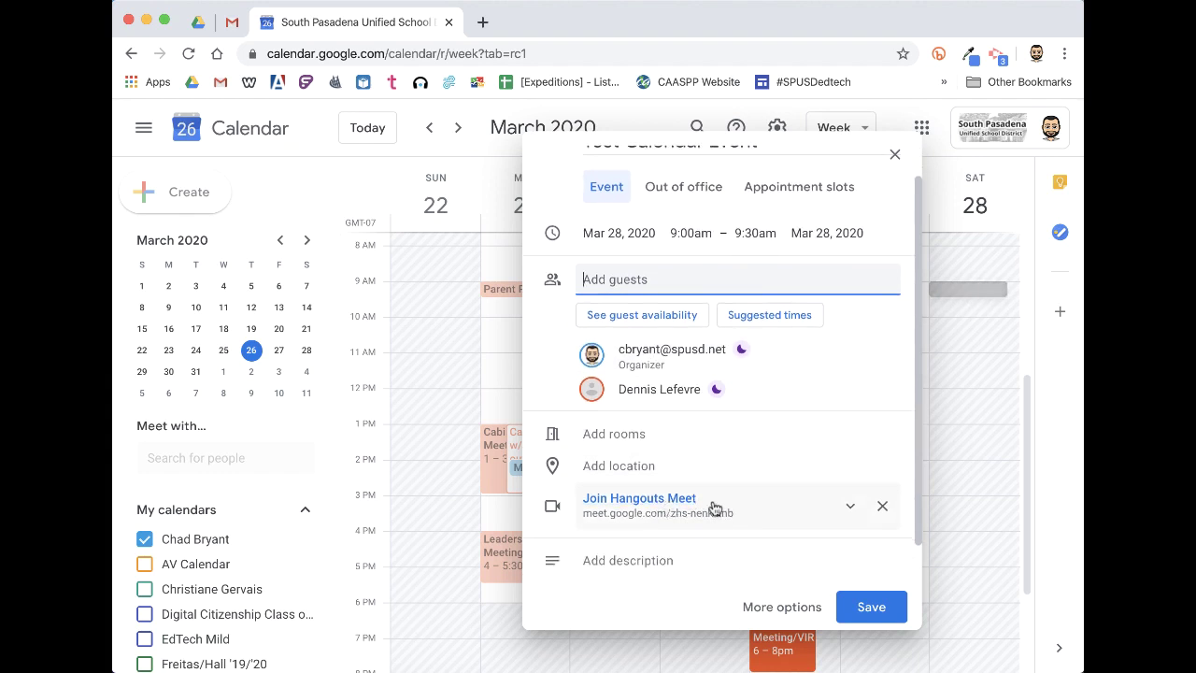
scroll(712, 505, "up", 1)
mouse_move(835, 427)
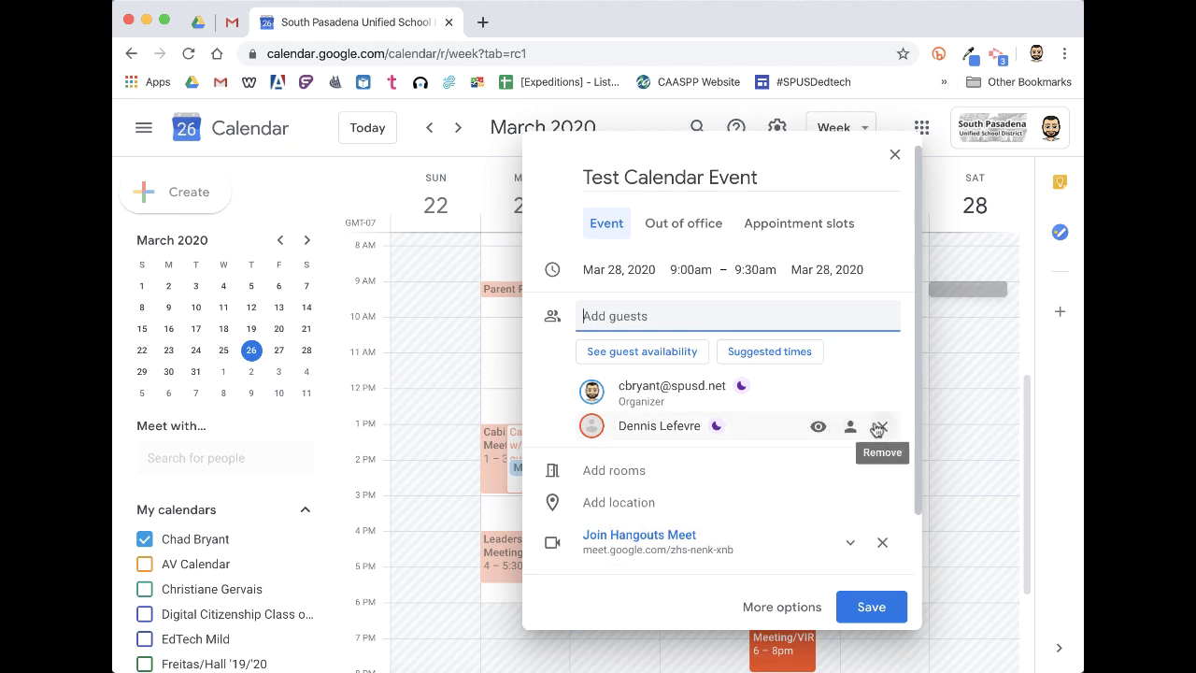
left_click(878, 426)
left_click(879, 521)
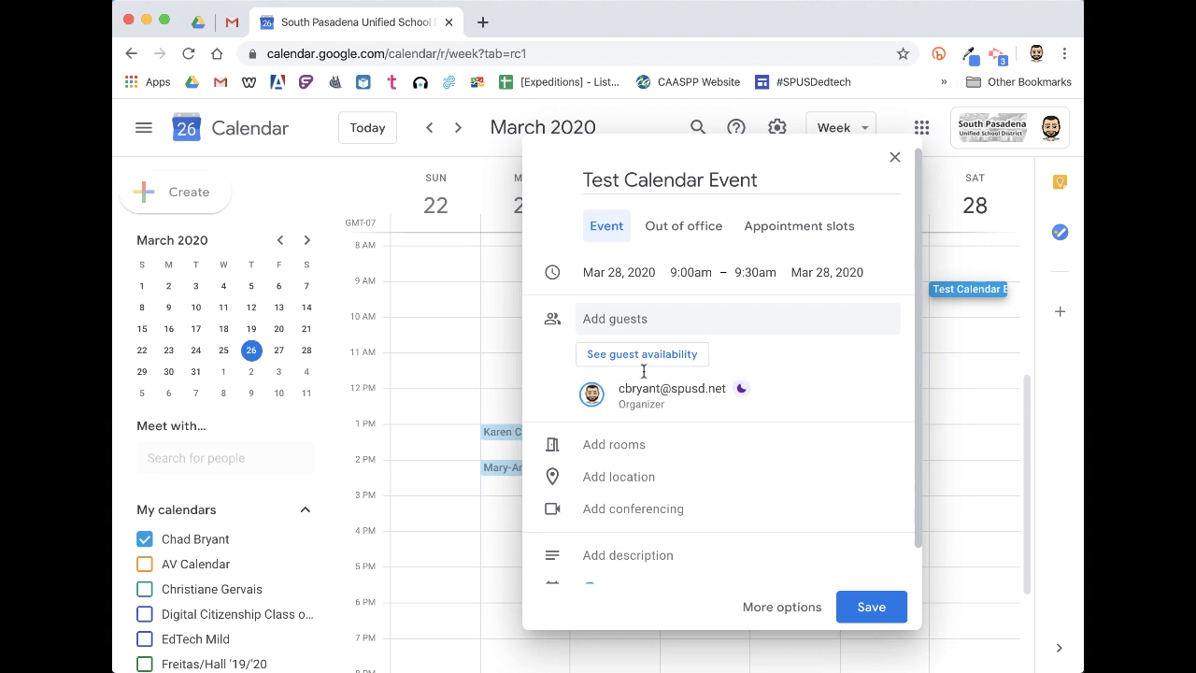
left_click(880, 391)
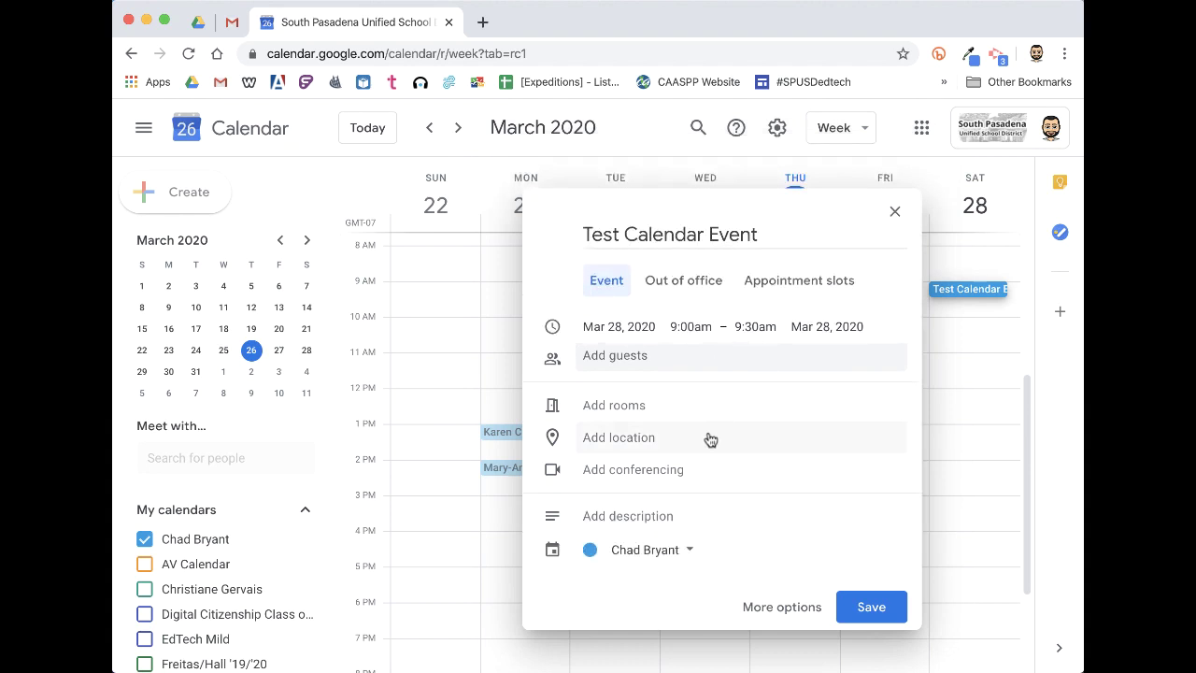
- Add Hangouts Meet conferencing to the event and open the full event editor
left_click(621, 478)
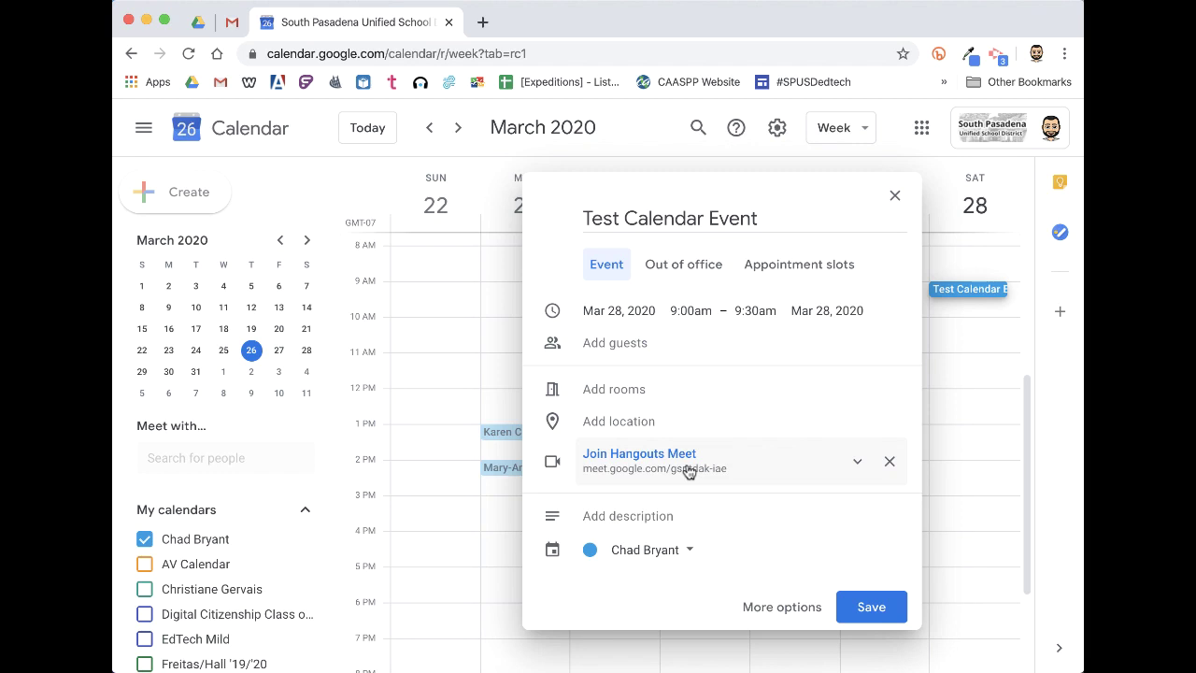
left_click(781, 607)
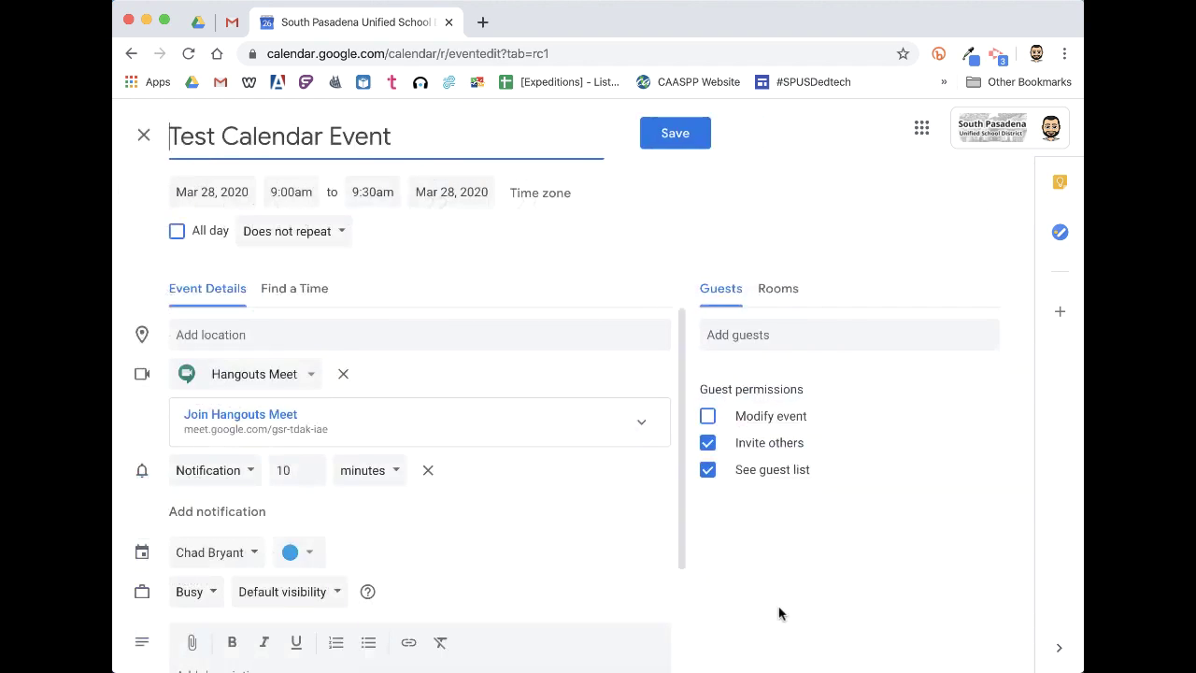
- Review the event's detail fields and the available repeat options without changing them
scroll(458, 395, "down", 2)
scroll(458, 396, "up", 2)
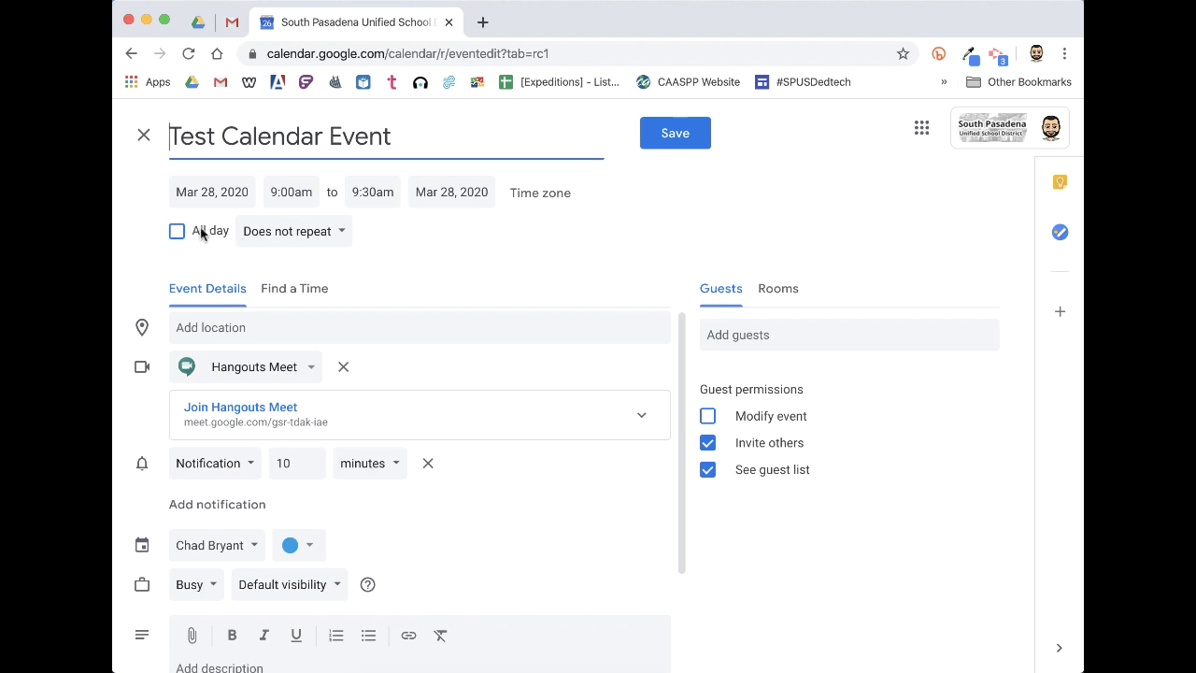
left_click(299, 239)
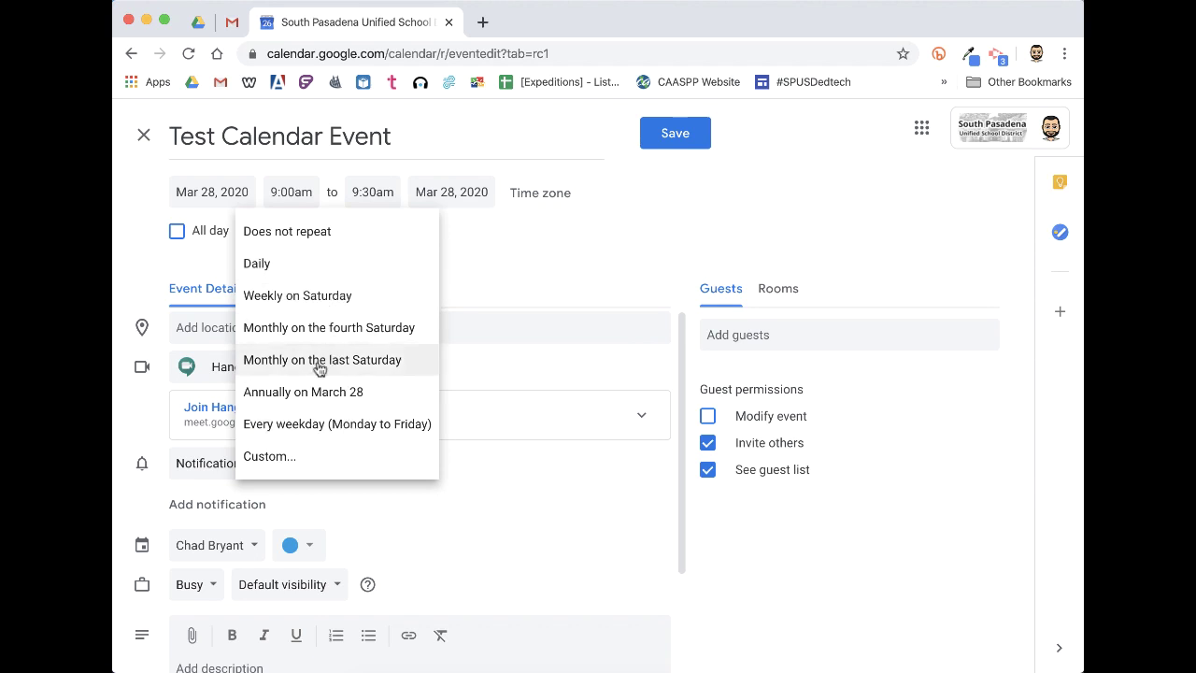
left_click(555, 507)
- Review the event's remaining detail fields down to the description and save the test event
scroll(553, 511, "down", 3)
left_click(279, 553)
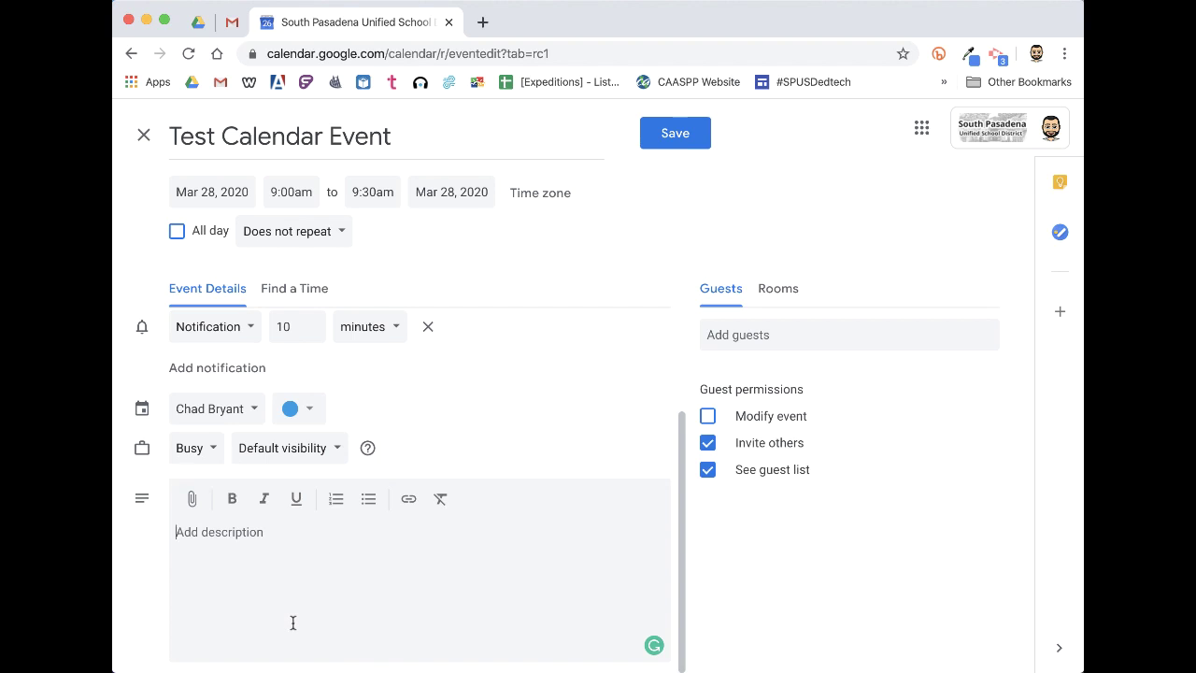
scroll(292, 623, "up", 3)
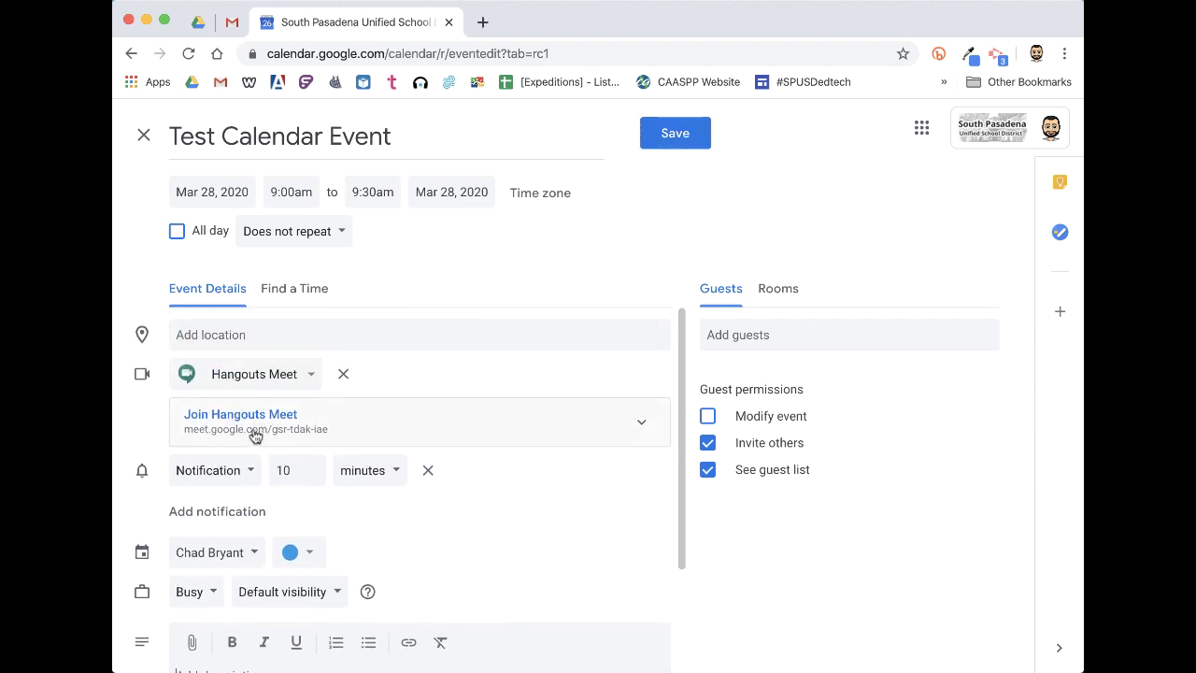
left_click(681, 135)
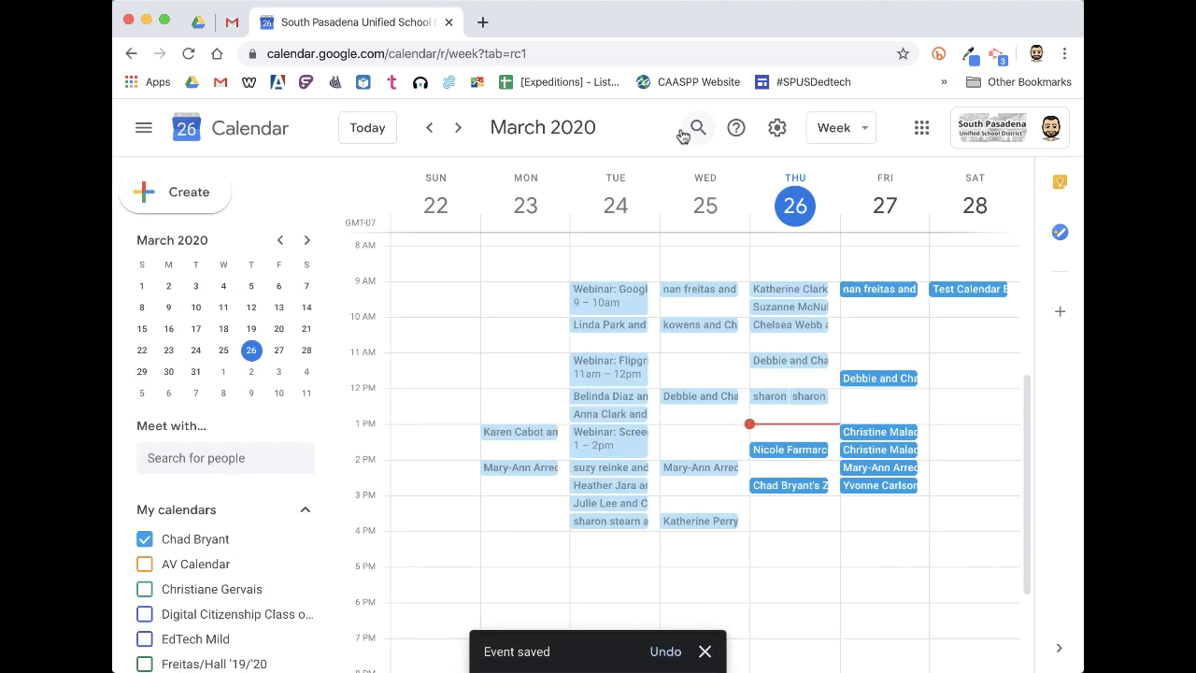
- Reopen the saved Test Calendar Event on Saturday, March 28 in the full event editor
left_click(960, 294)
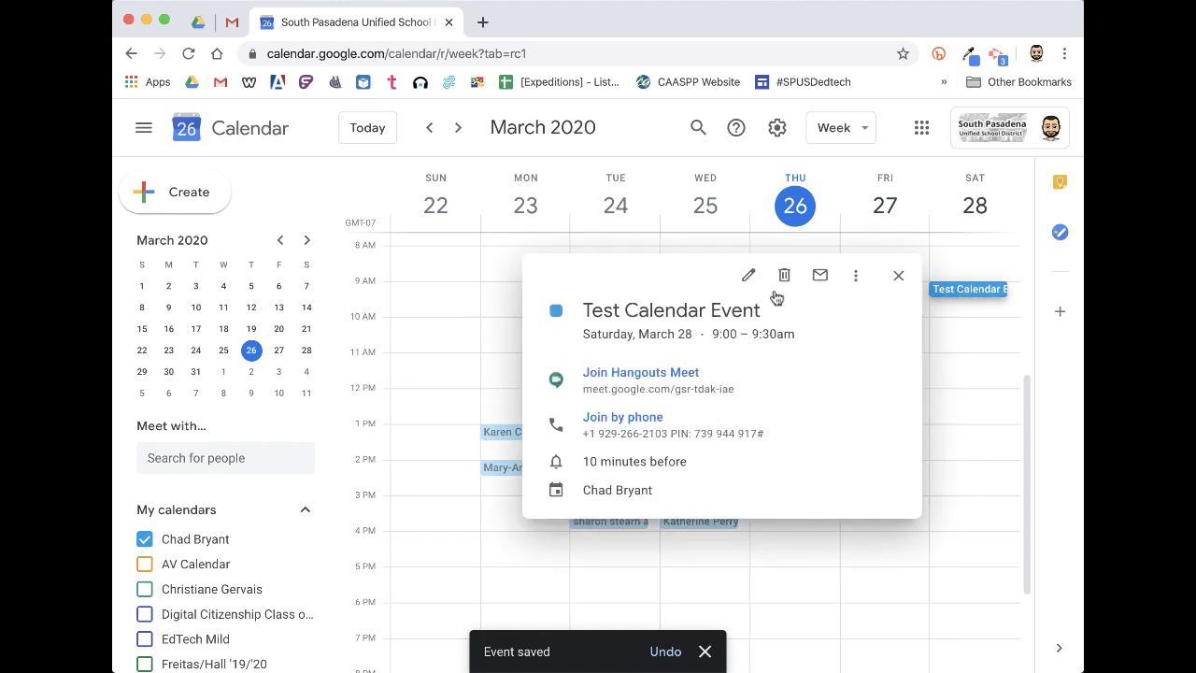
left_click(747, 274)
scroll(324, 473, "down", 3)
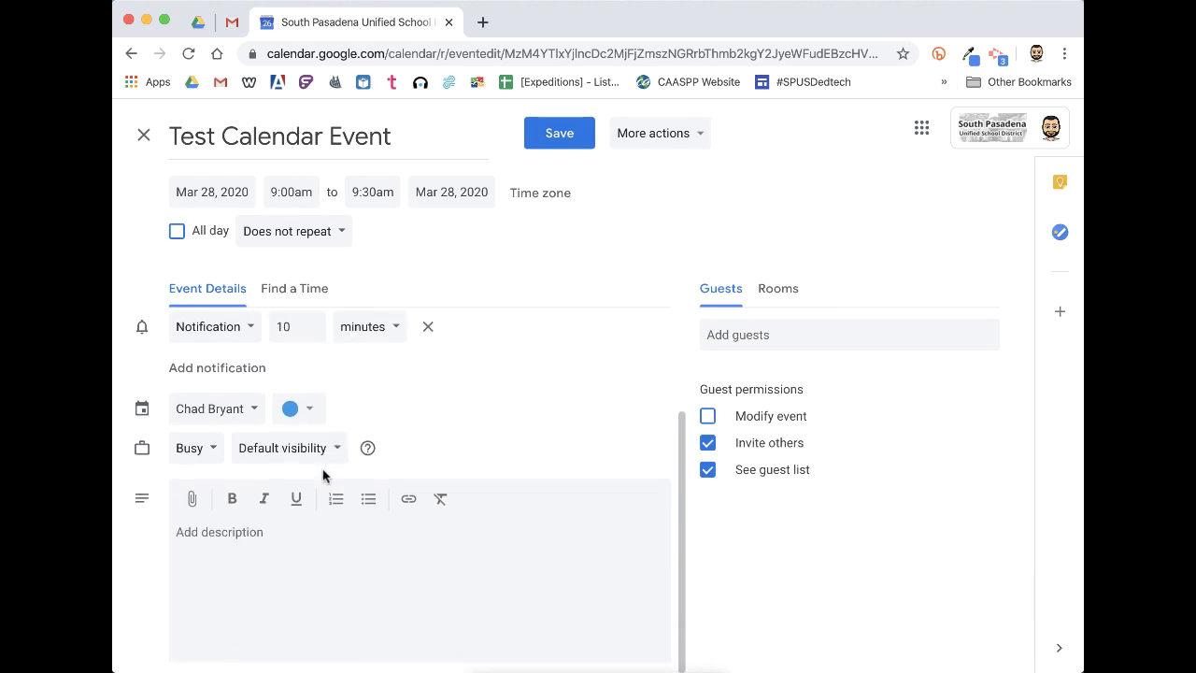
- Try assigning the event to the Google Expeditions (VR) (30) calendar and return it to the owner's calendar
left_click(248, 413)
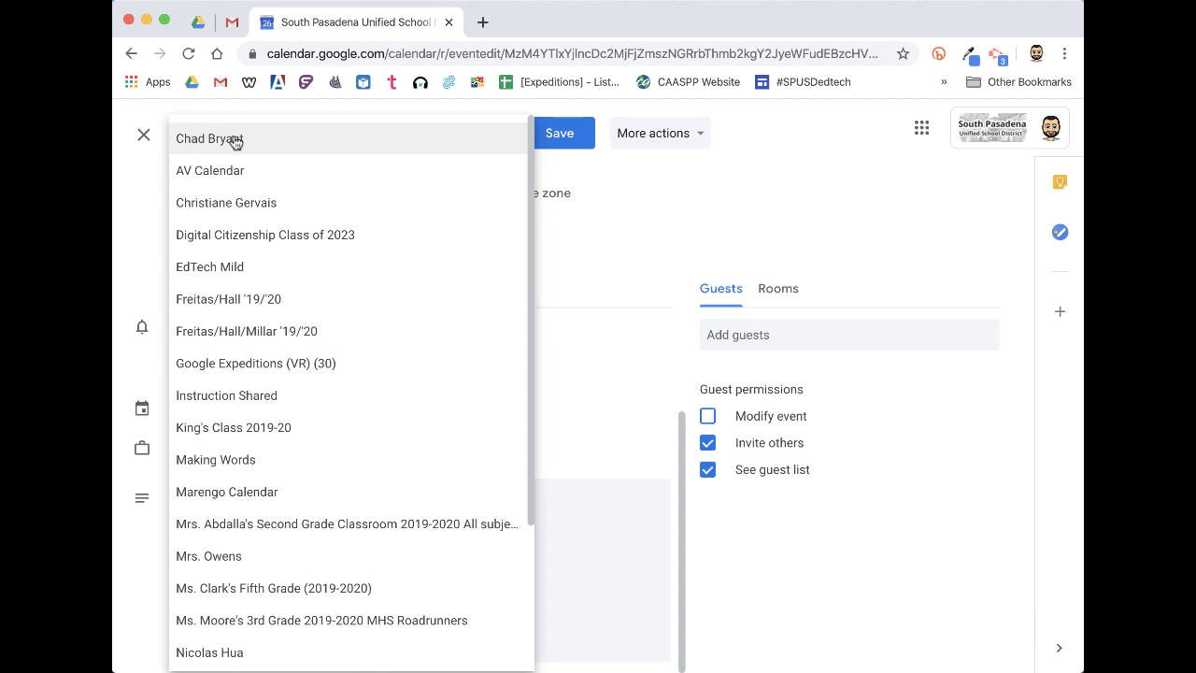
scroll(286, 344, "down", 1)
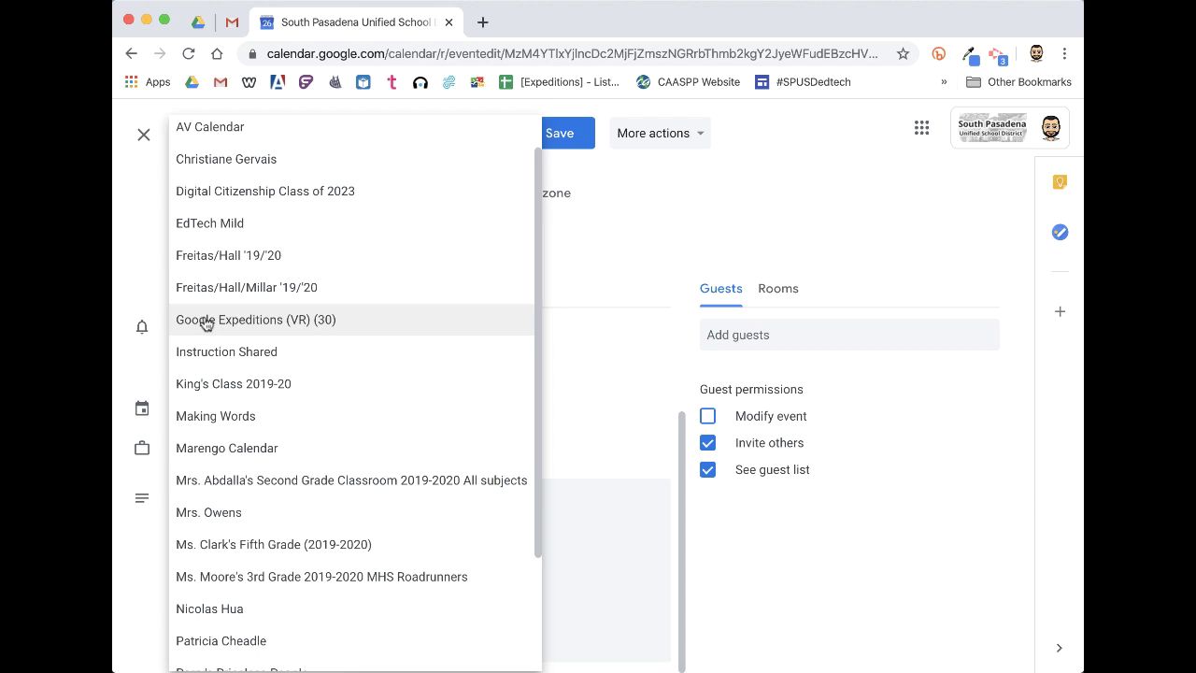
left_click(254, 320)
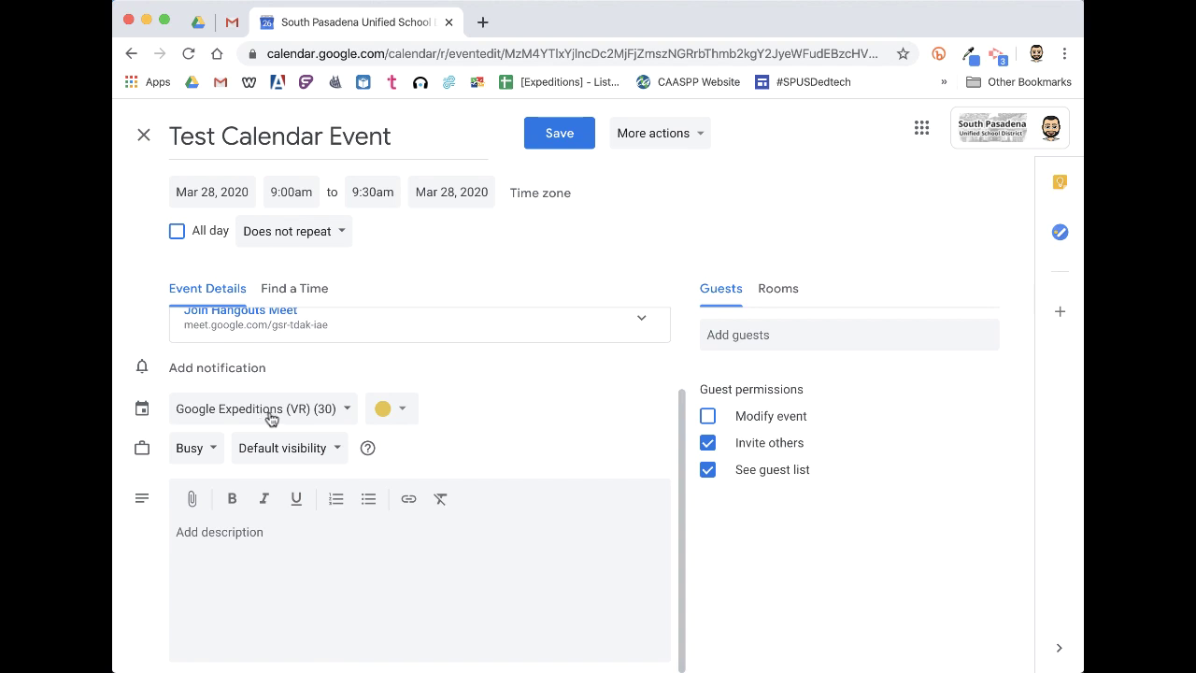
left_click(234, 421)
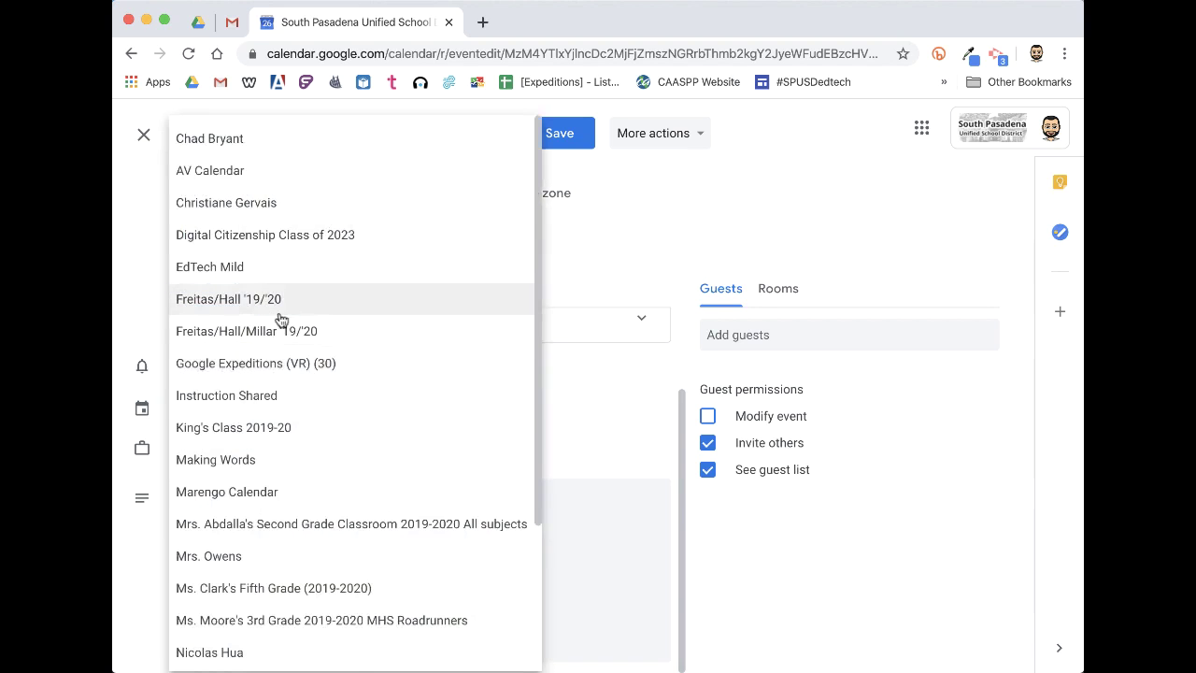
left_click(235, 138)
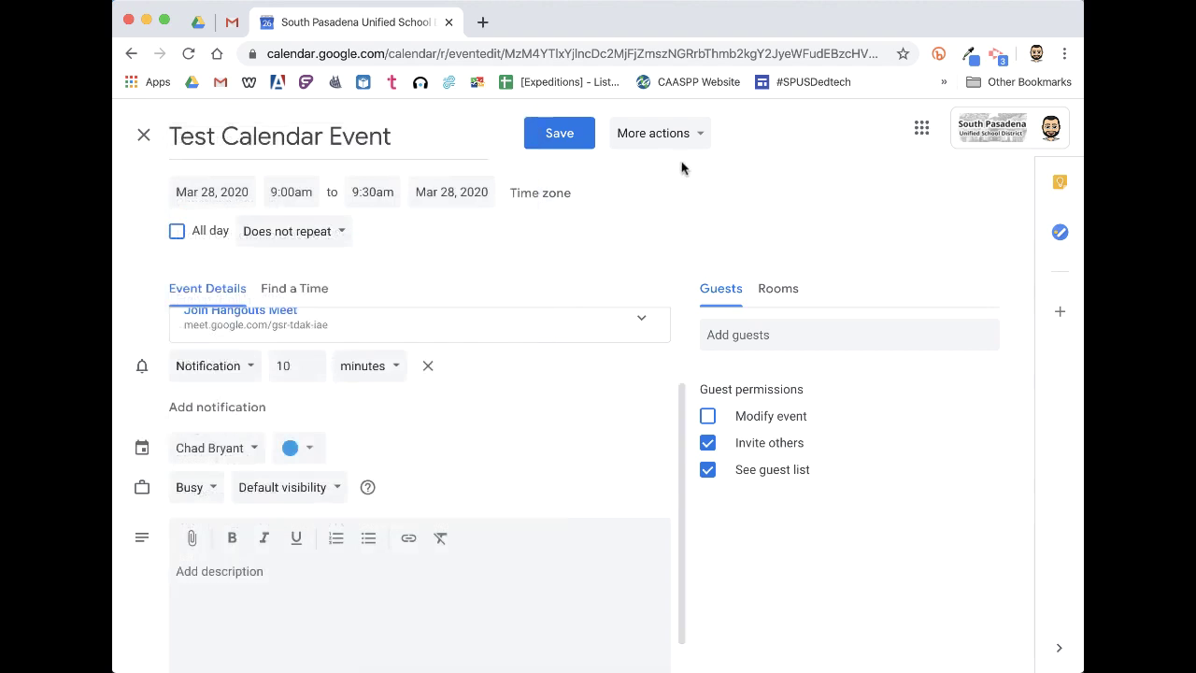
- Change the test event's color to red and save the event
left_click(291, 448)
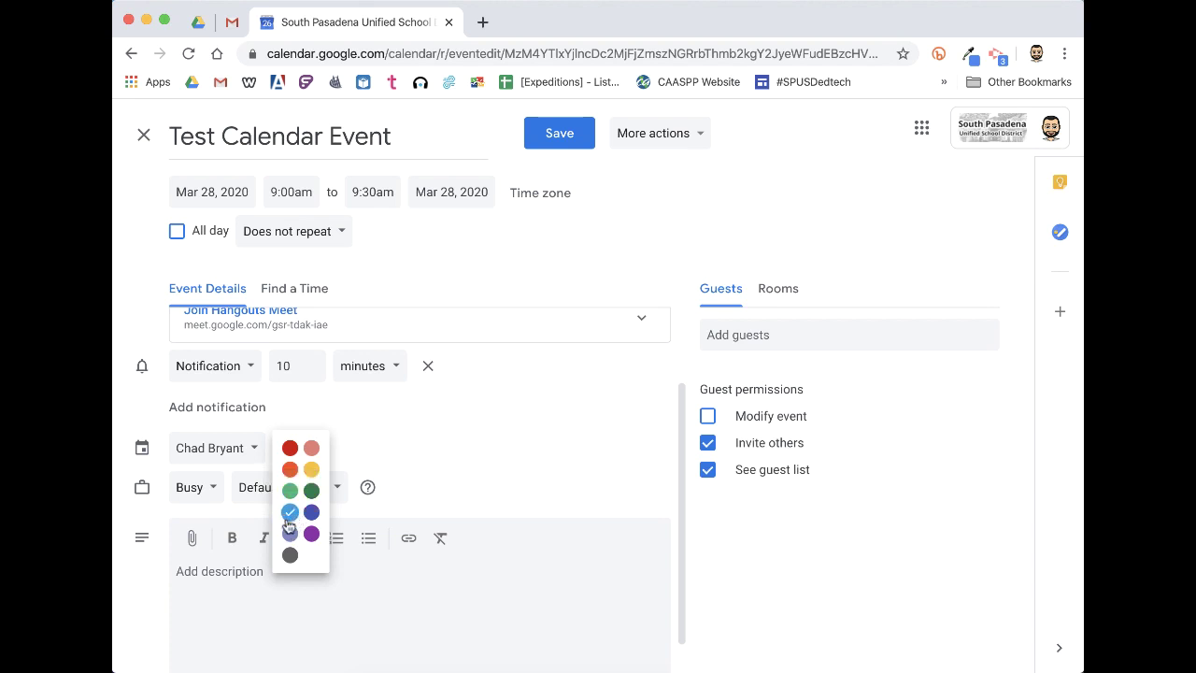
left_click(290, 447)
left_click(559, 135)
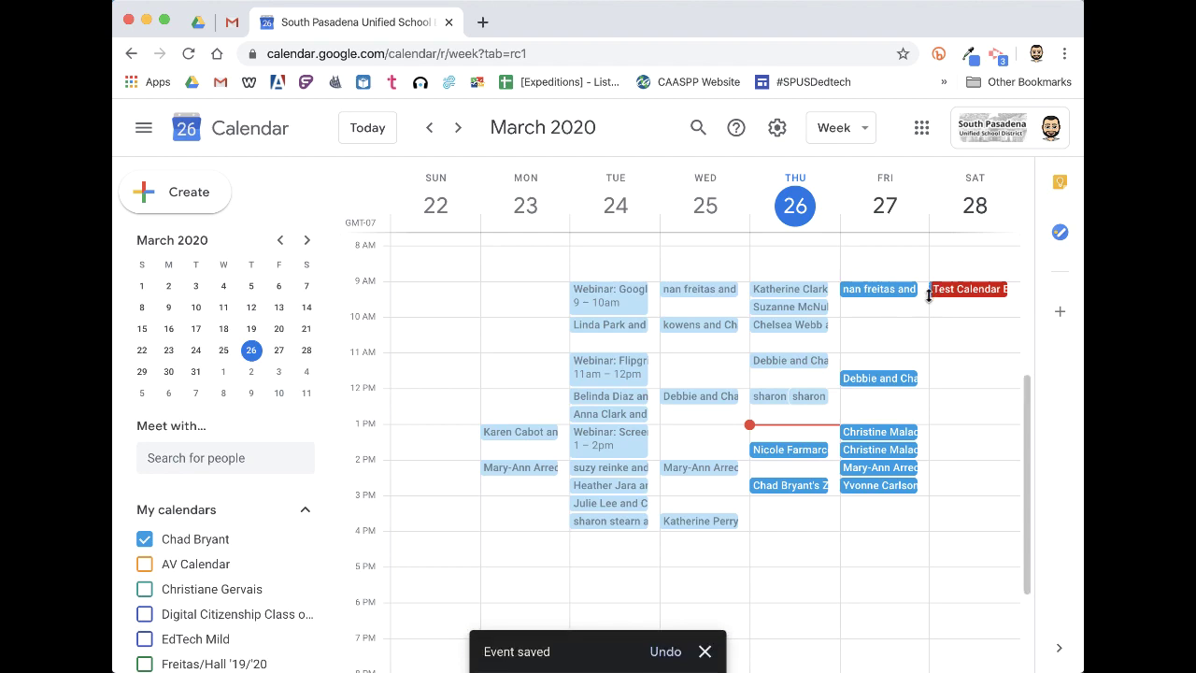
- Examine the recolored test event up close in the week view and the calendars listed under My calendars
scroll(965, 295, "up", 5)
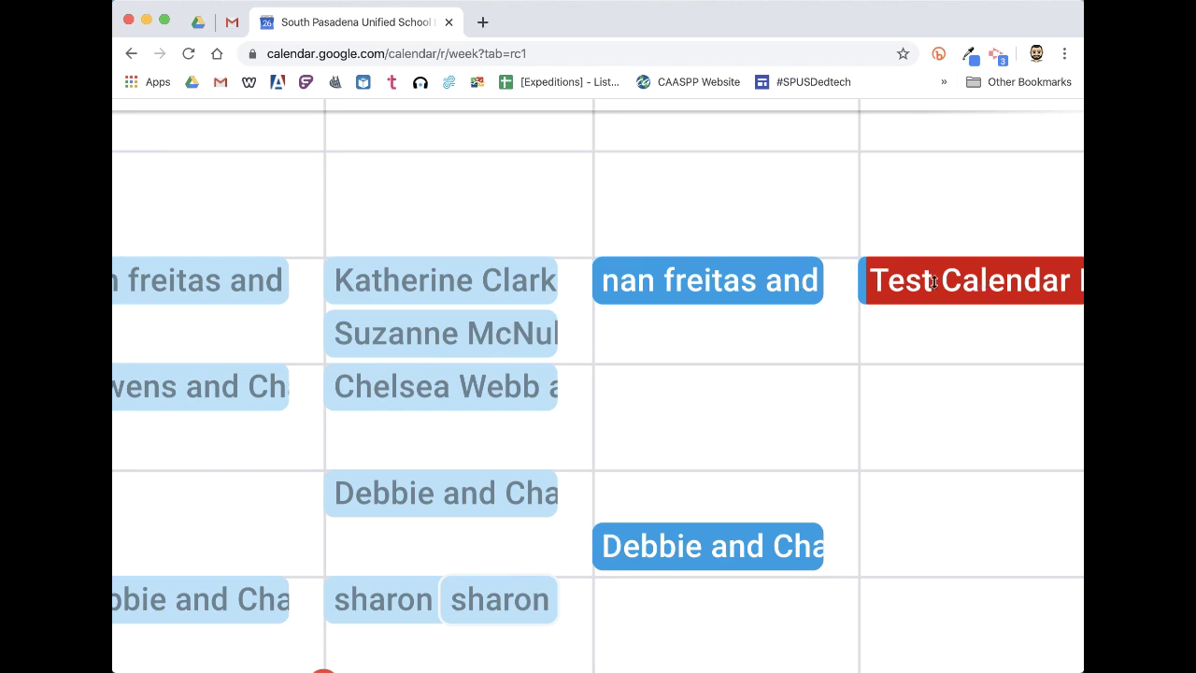
scroll(932, 282, "down", 5)
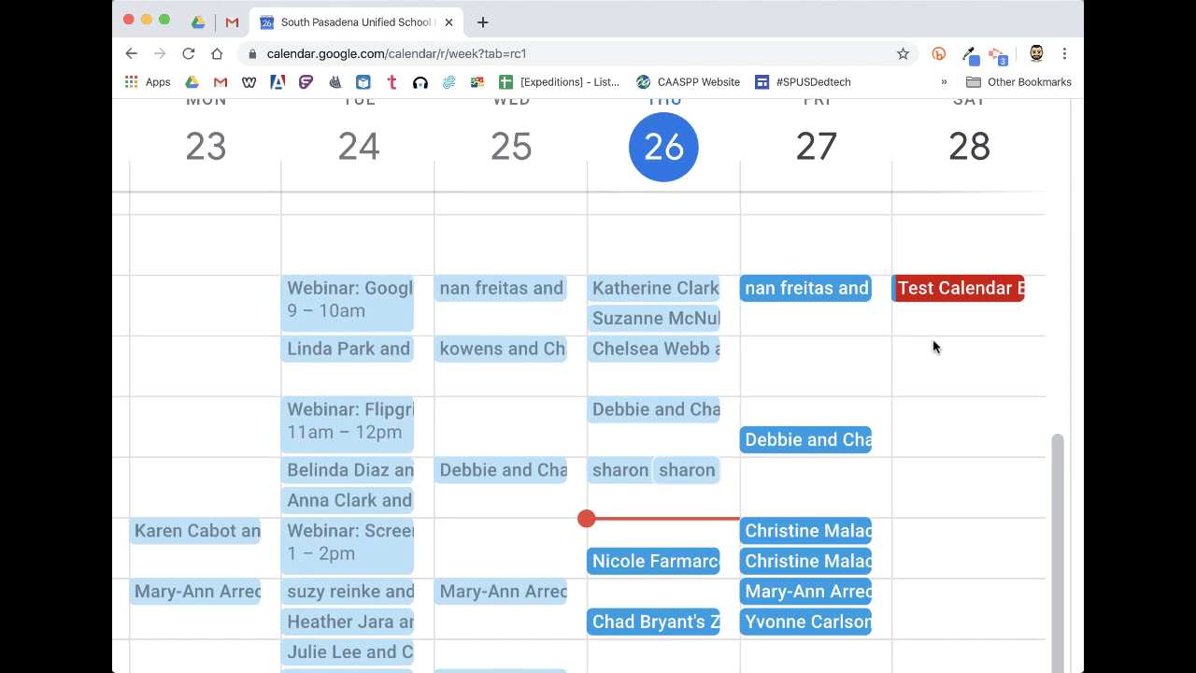
scroll(932, 346, "down", 3)
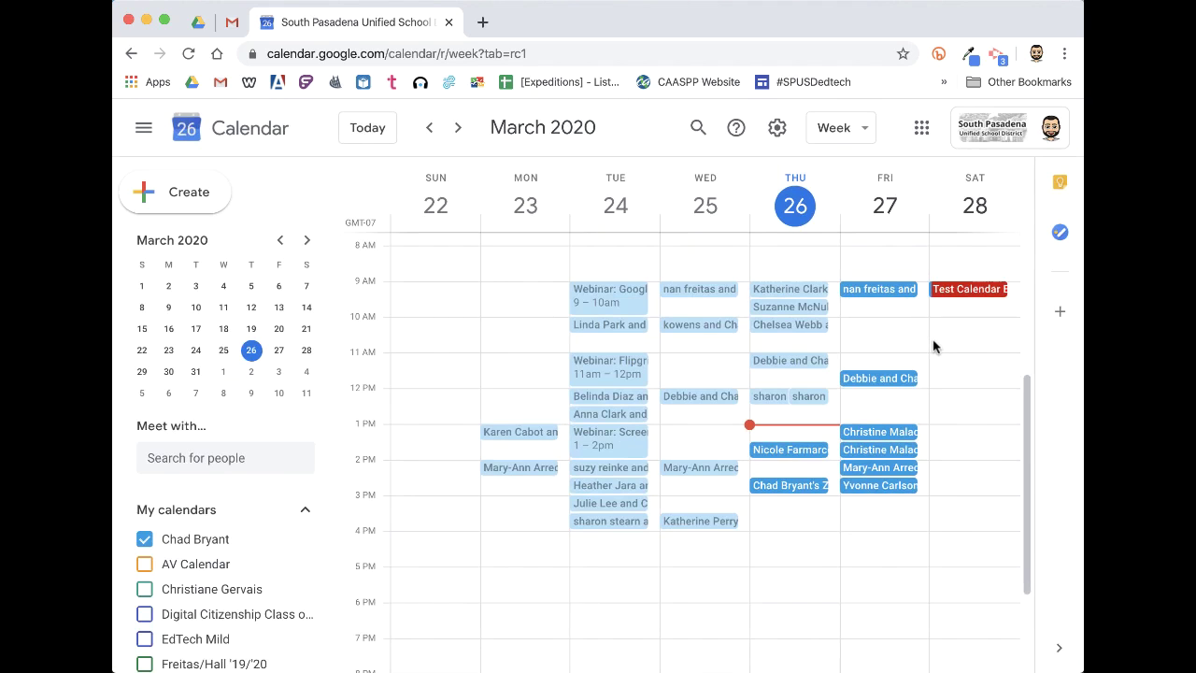
scroll(227, 582, "down", 4)
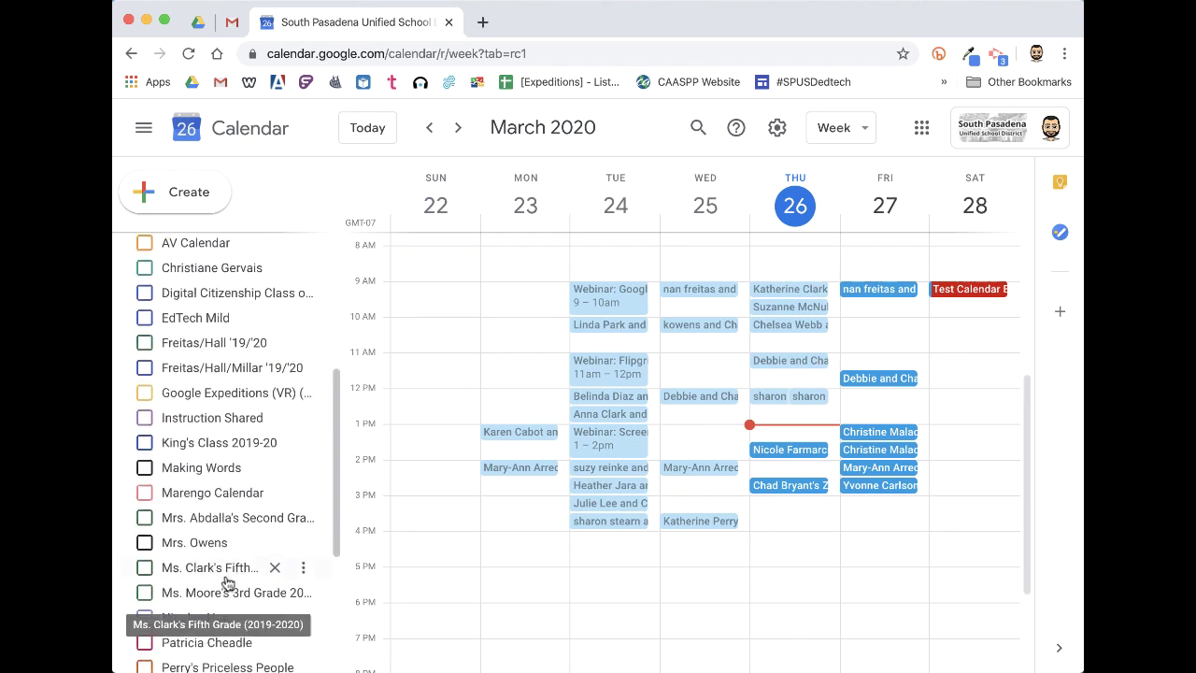
scroll(227, 582, "up", 3)
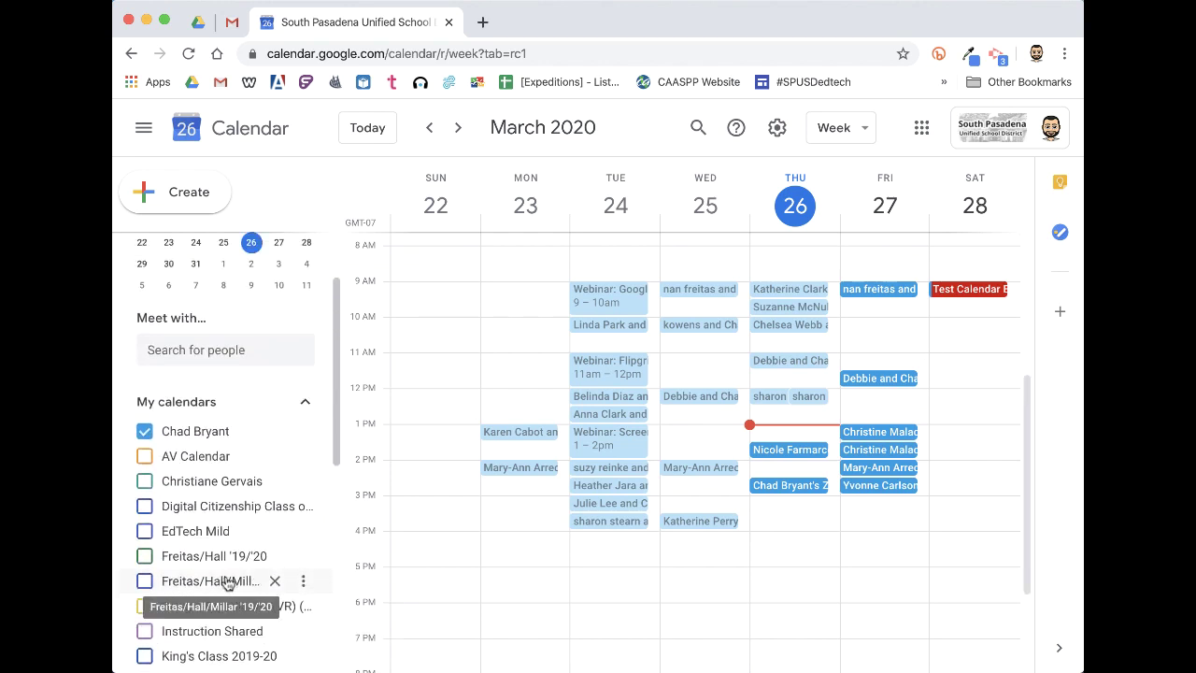
scroll(199, 453, "down", 3)
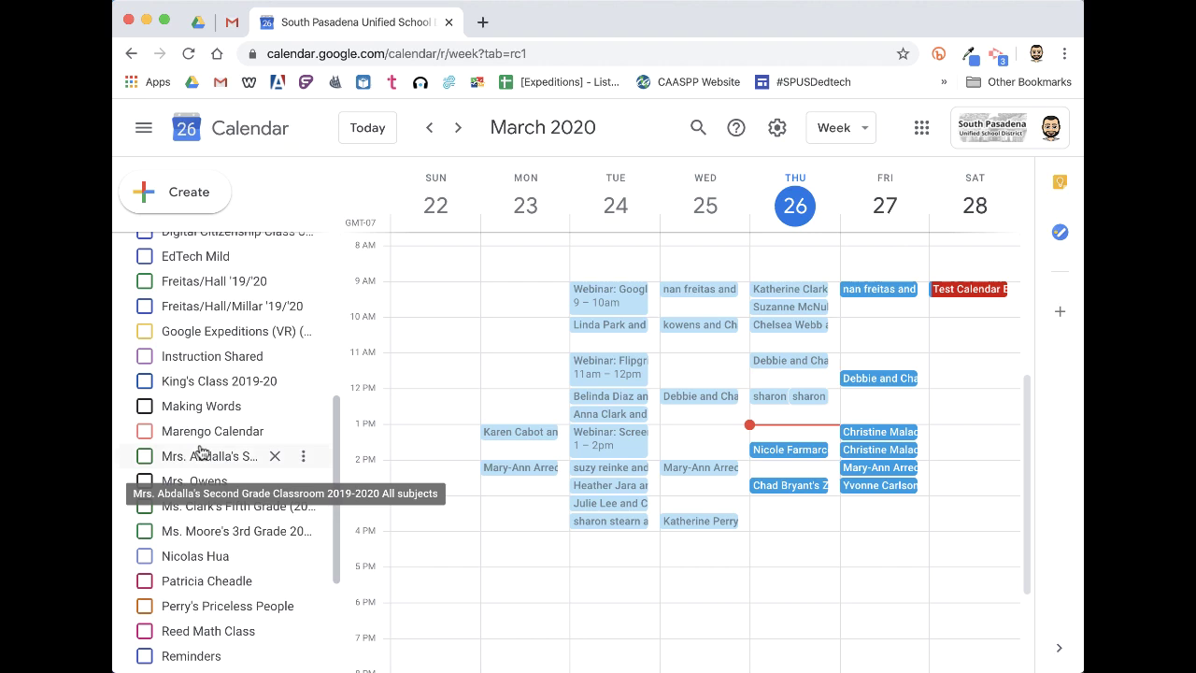
scroll(201, 453, "up", 3)
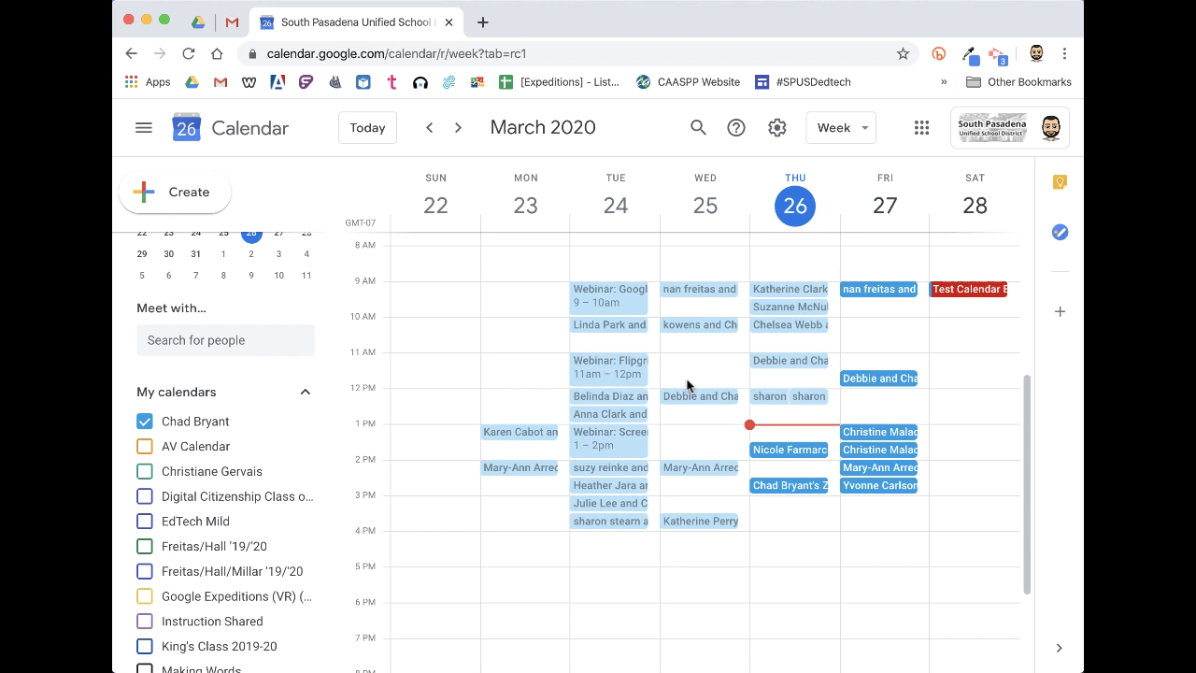
- Delete the Test Calendar Event from Saturday, March 28
left_click(983, 290)
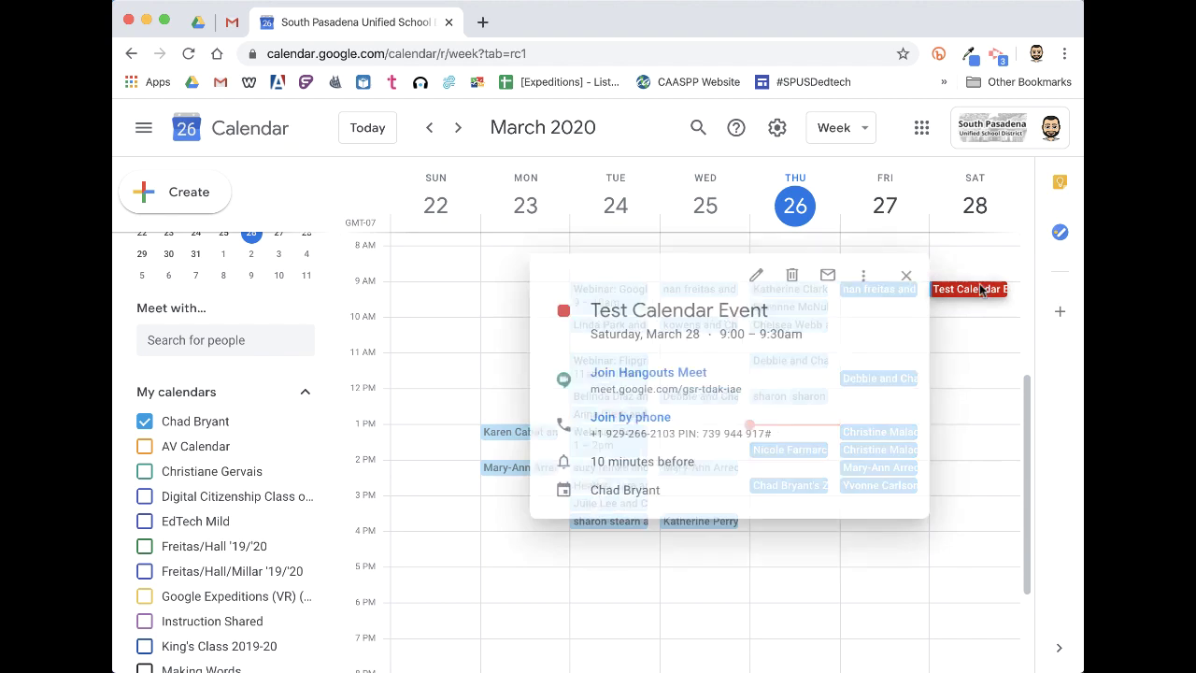
left_click(784, 276)
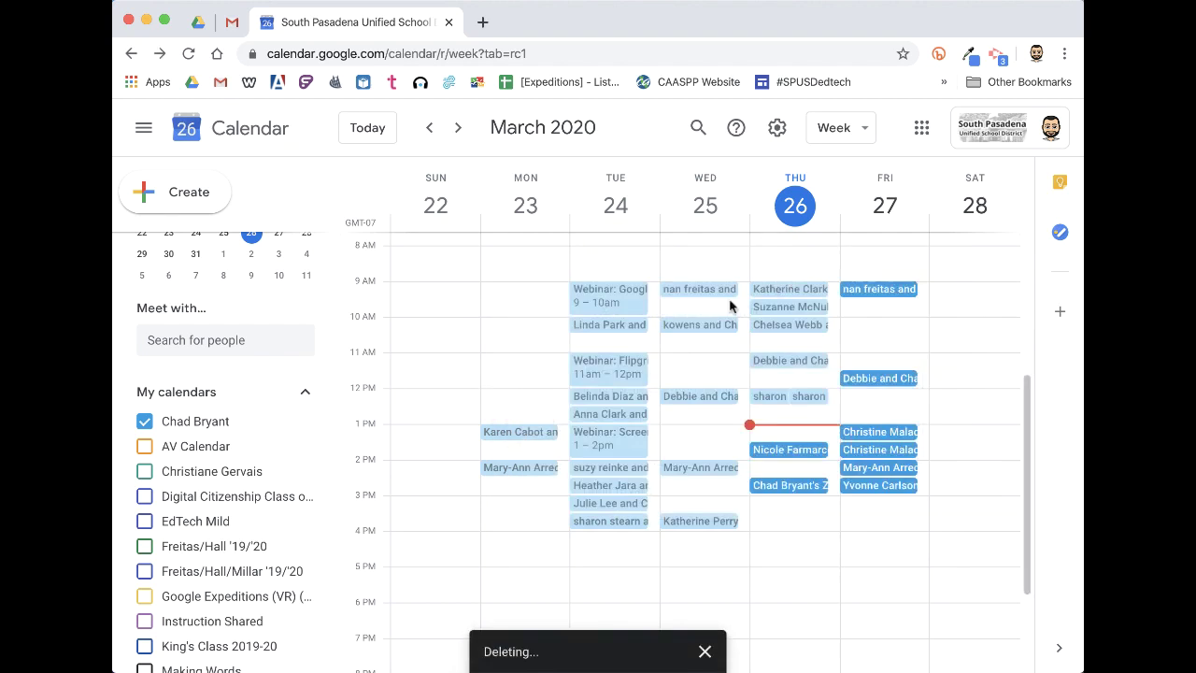
- Draw a block on Monday, April 6, 2020 from 8:00am to 12:00pm and make it Appointment slots
left_click(458, 133)
left_click(458, 133)
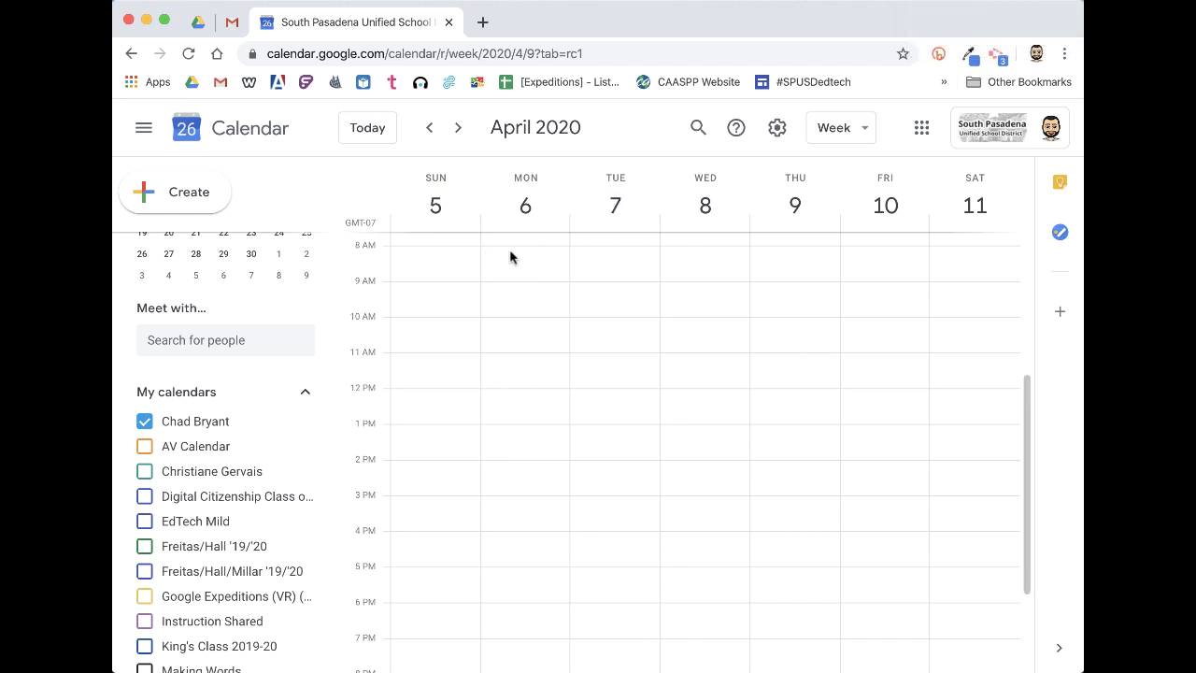
left_click_drag(510, 251, 495, 387)
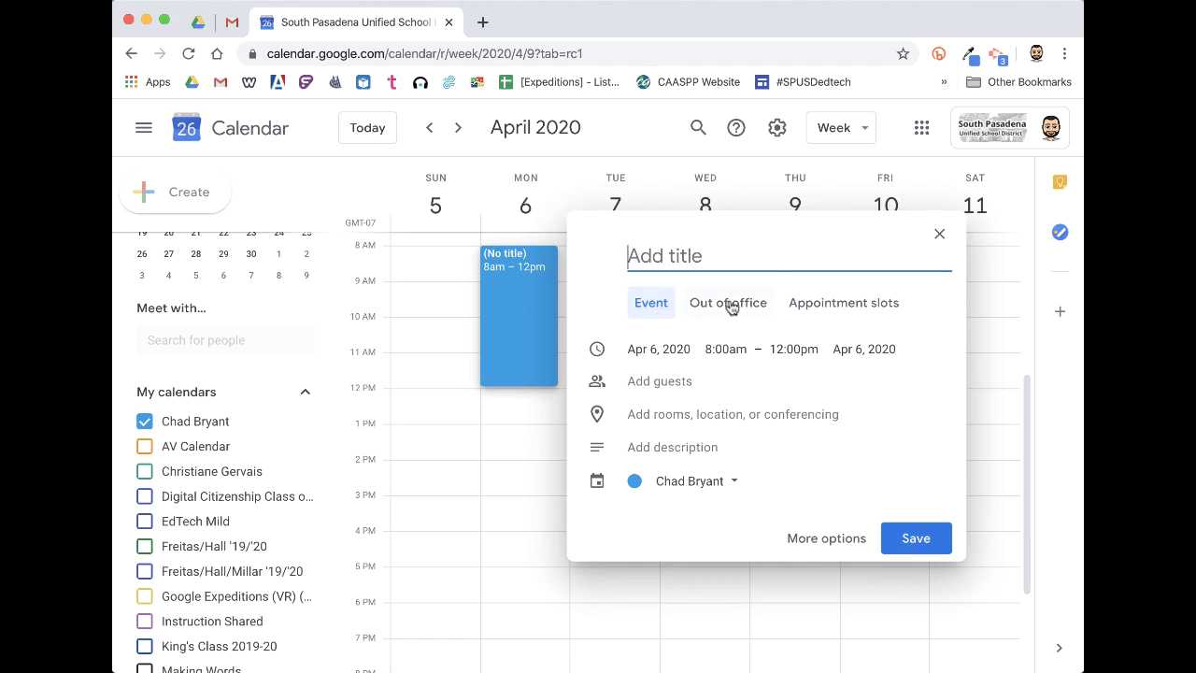
left_click(878, 305)
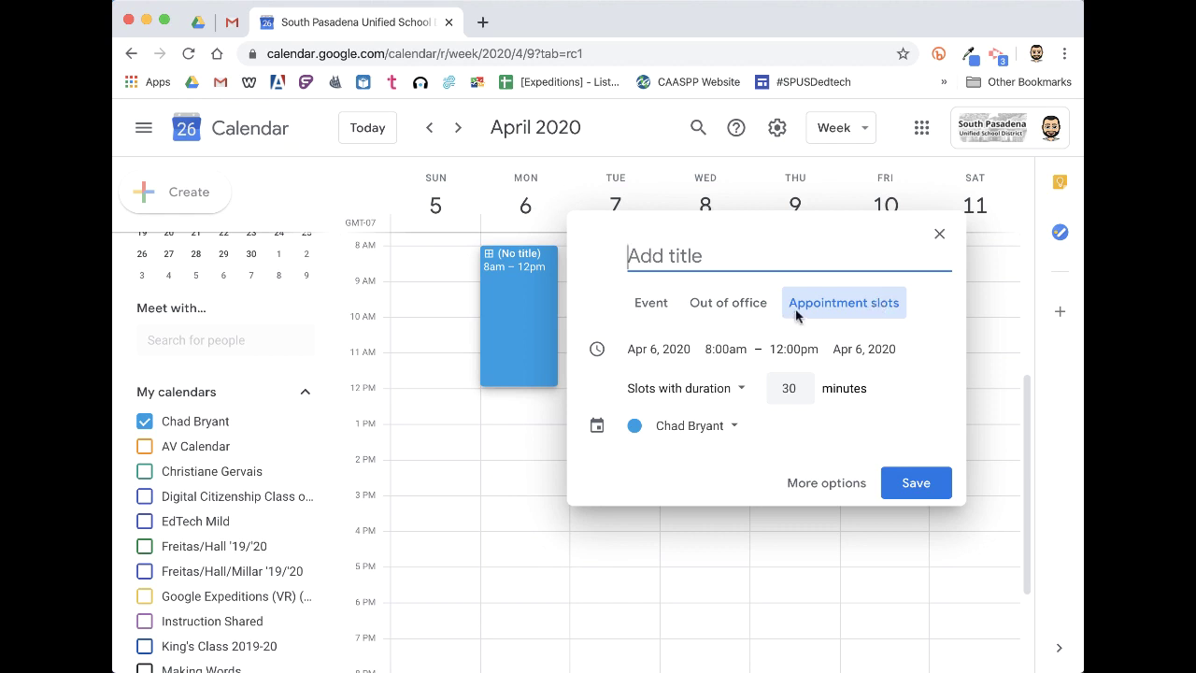
- Keep the block as Slots with duration and set the slot length to 10 minutes
left_click(735, 400)
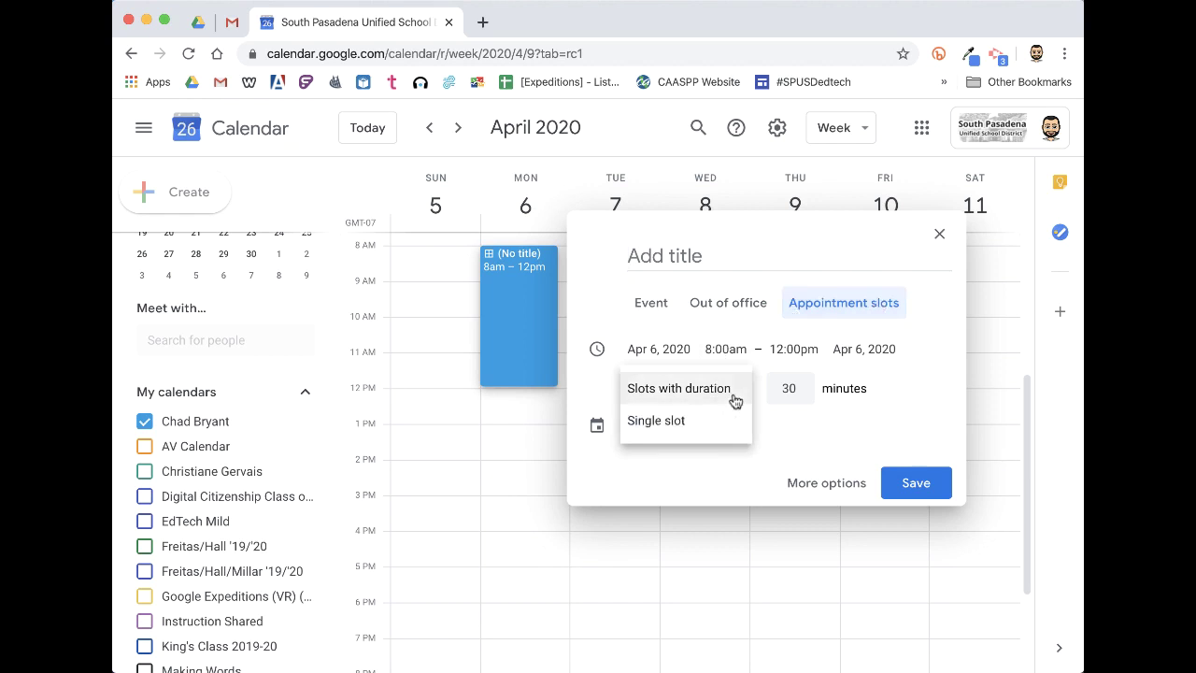
left_click(676, 390)
left_click(798, 390)
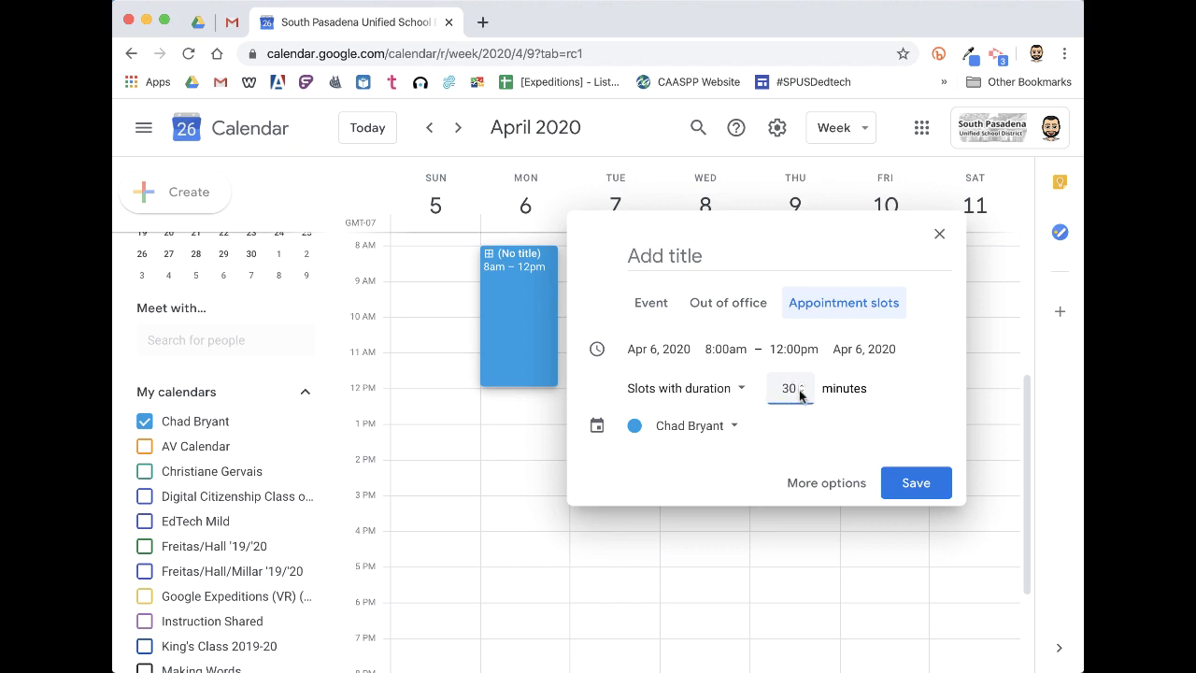
left_click(800, 392)
left_click_drag(800, 393, 800, 394)
- Review the calendars available for the appointment slots, keep the owner's calendar and save the block
left_click(711, 438)
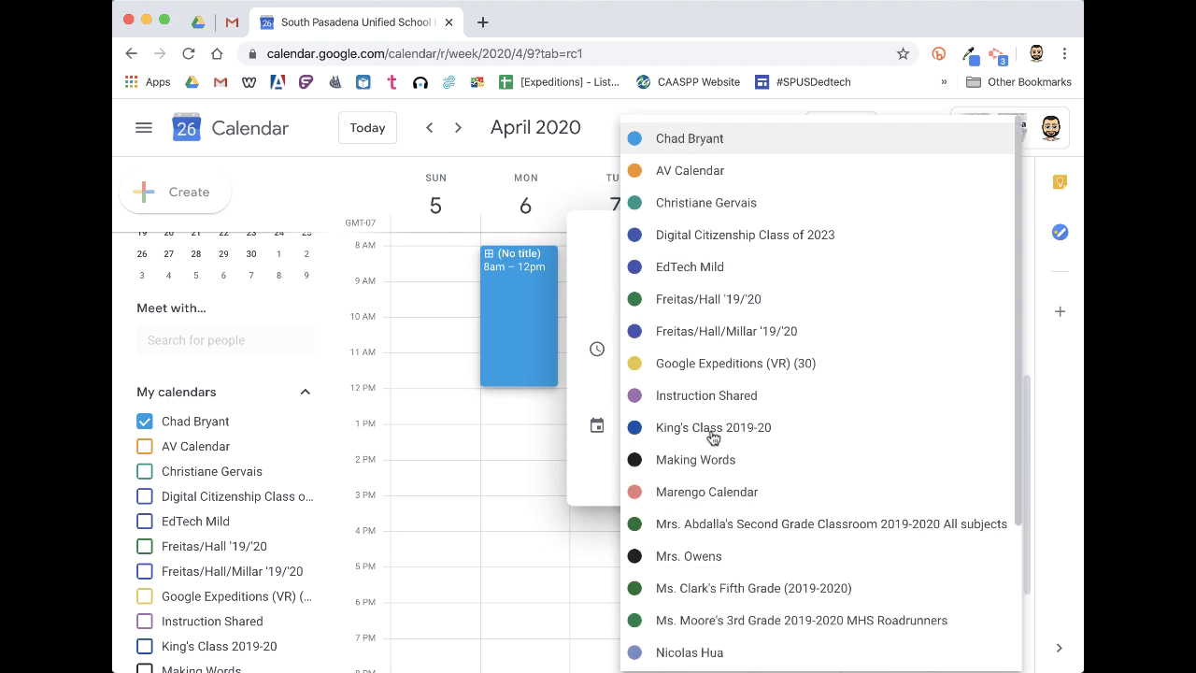
scroll(721, 526, "down", 2)
scroll(724, 529, "up", 2)
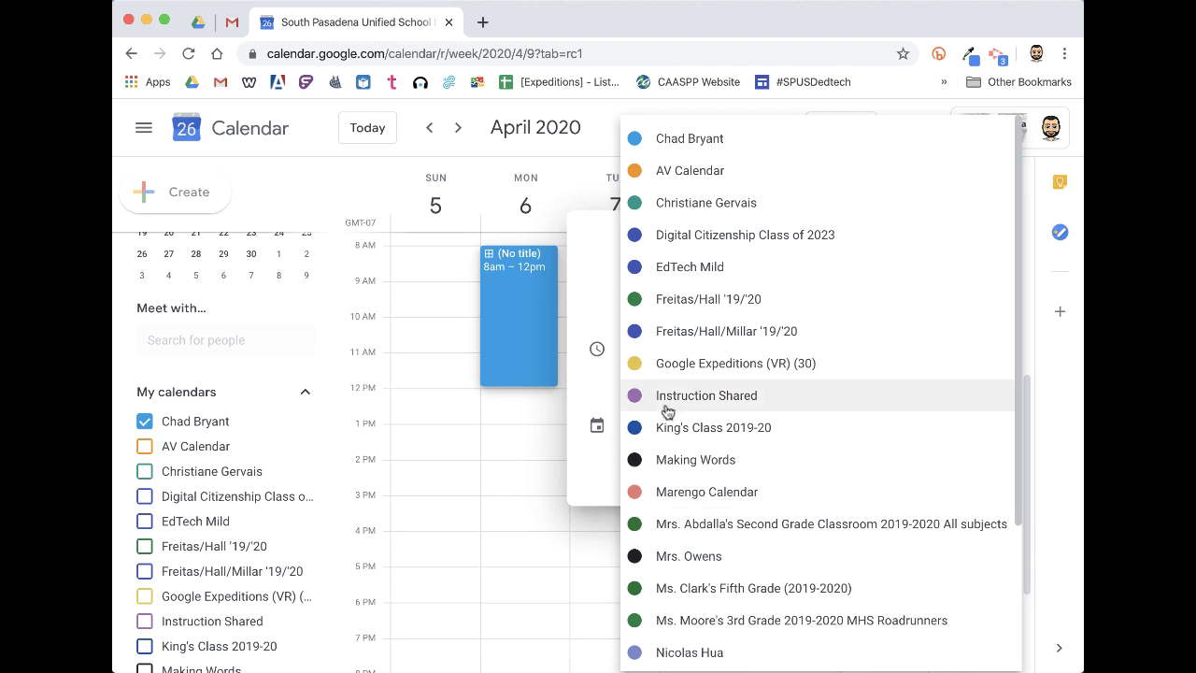
left_click(598, 233)
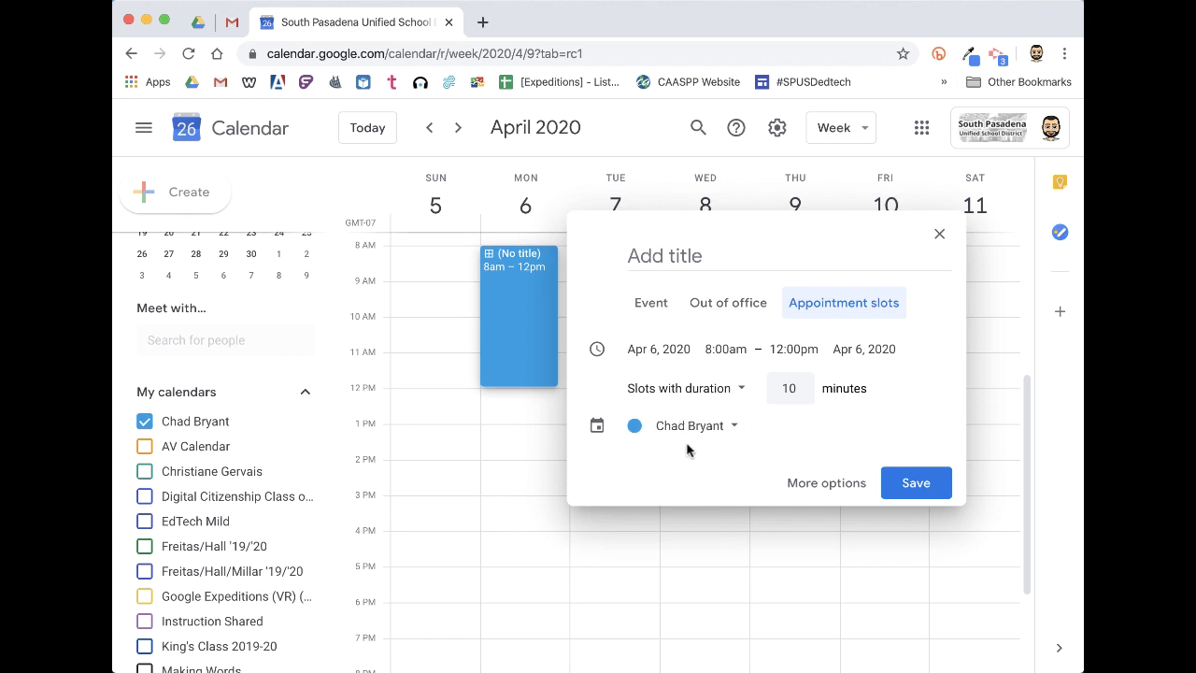
left_click(915, 482)
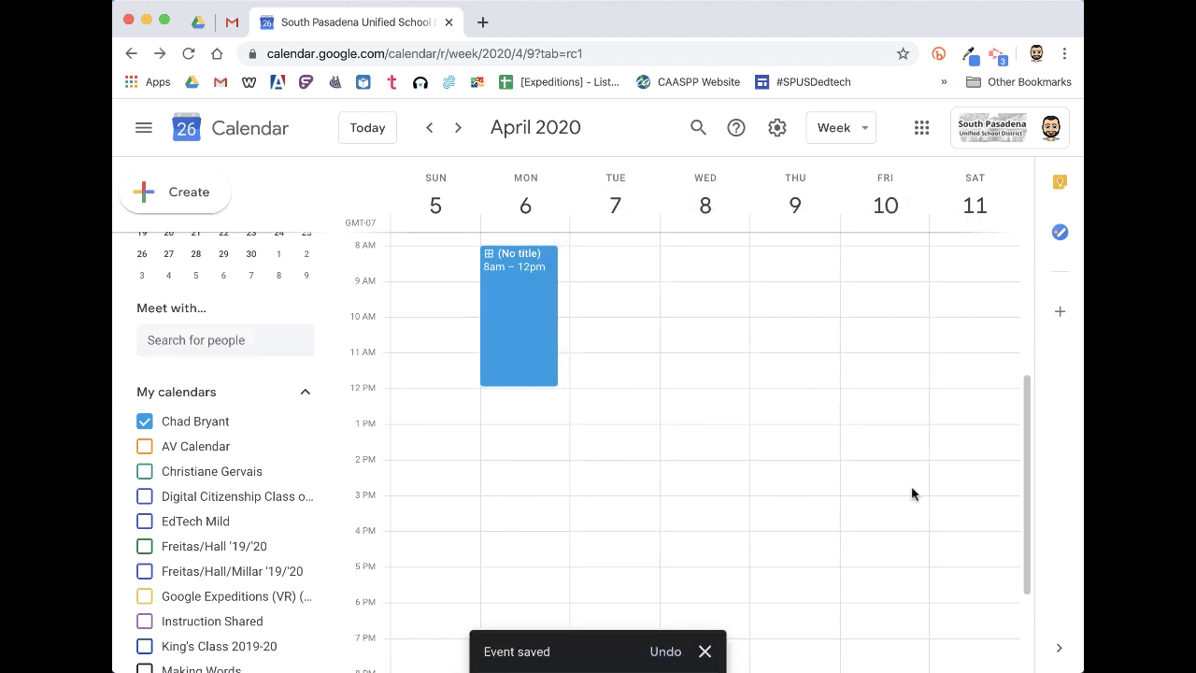
- Title the April 6 appointment block "Office Hours Week 1" and save it
left_click(528, 310)
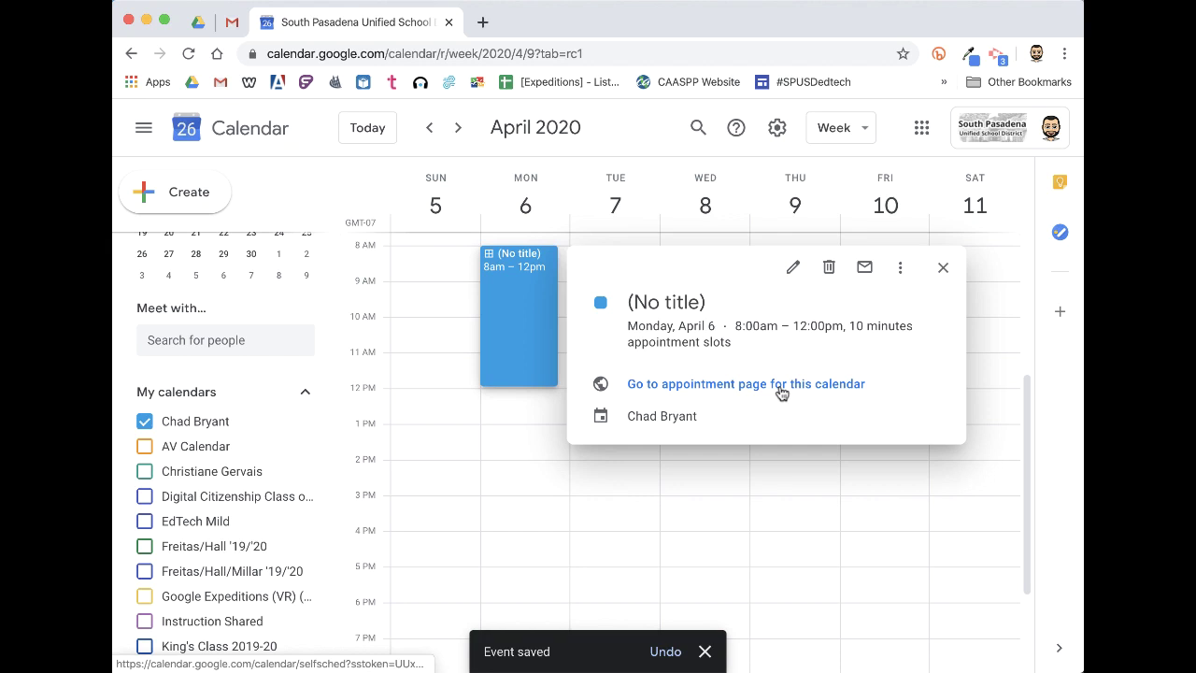
left_click(793, 270)
left_click(263, 138)
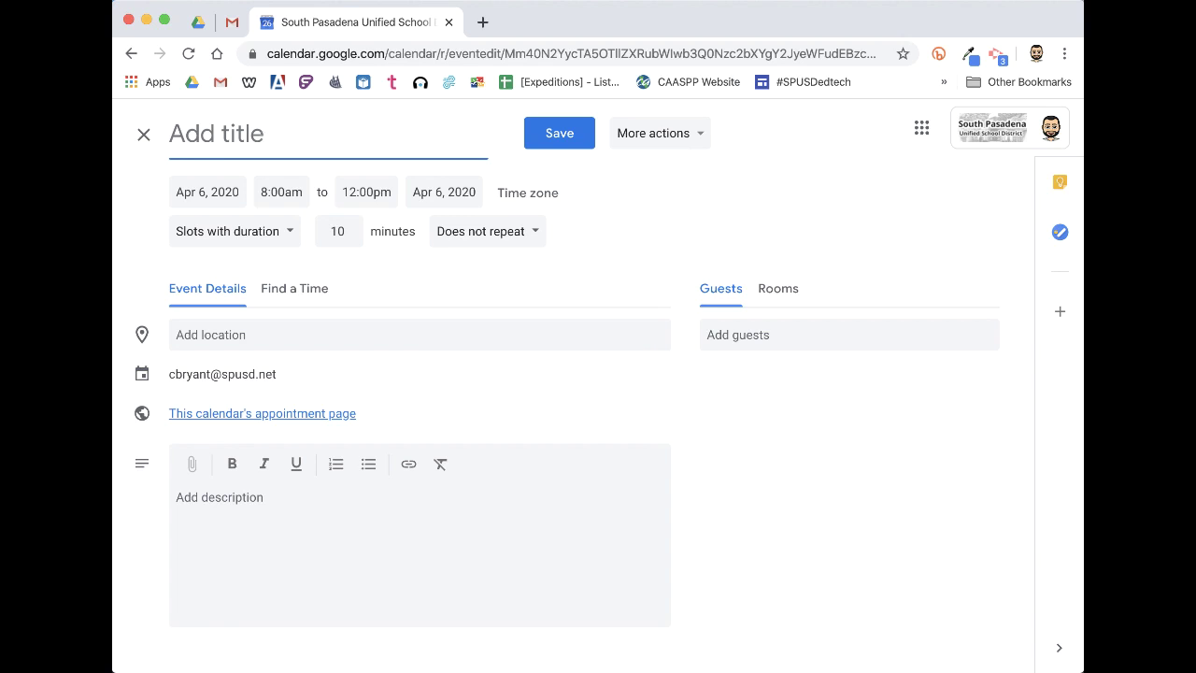
type("Office Hours Week 1")
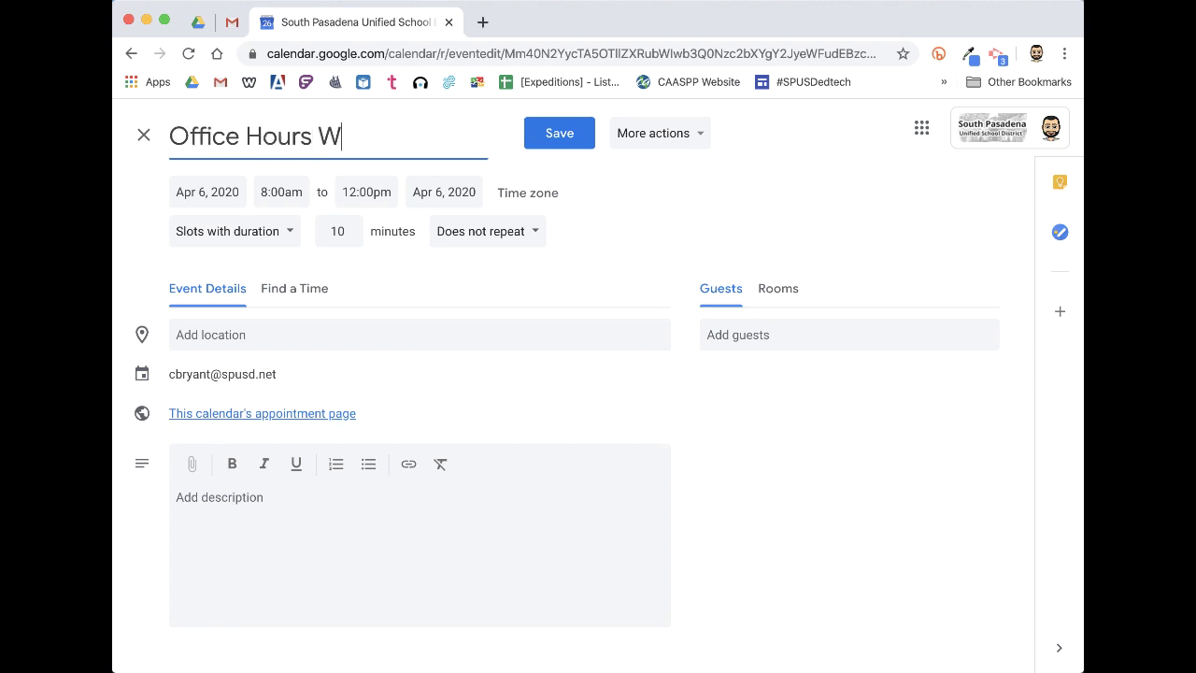
left_click(558, 136)
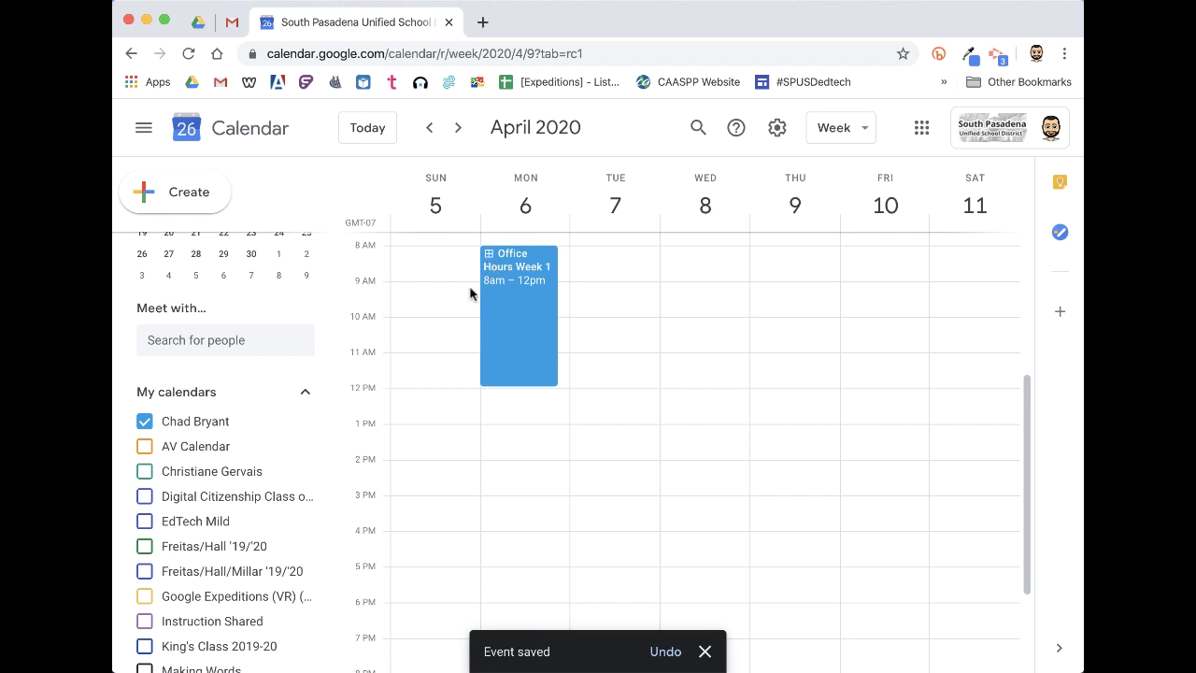
- Open the calendar's appointment page from the Office Hours Week 1 block
left_click(522, 285)
left_click(676, 384)
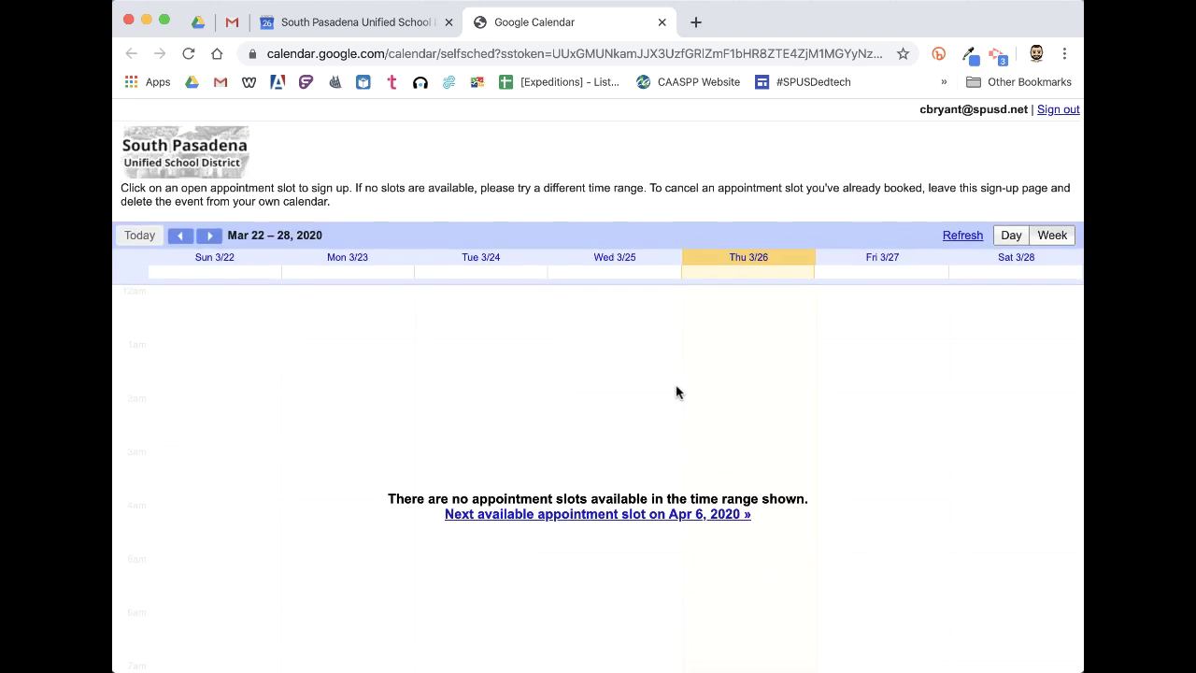
- Go to the week of April 5–11, 2020 on the appointment page and open the 8:00am slot on Monday, April 6
scroll(578, 316, "down", 1)
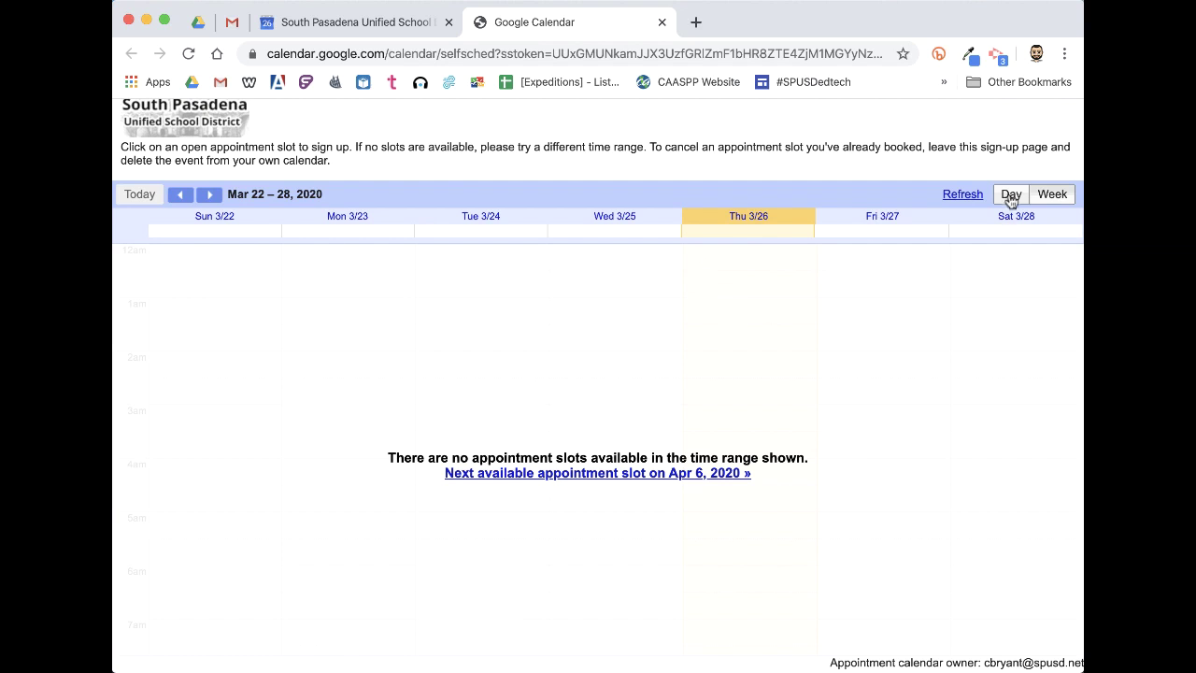
left_click(212, 194)
left_click(211, 194)
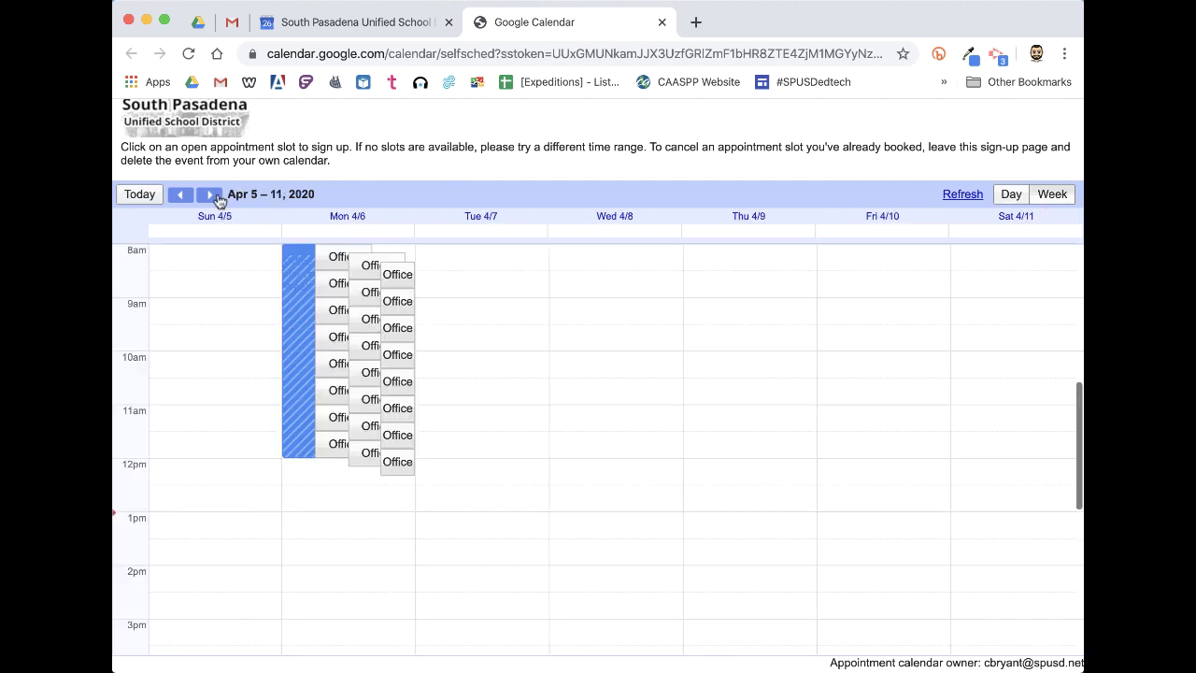
scroll(417, 366, "up", 1)
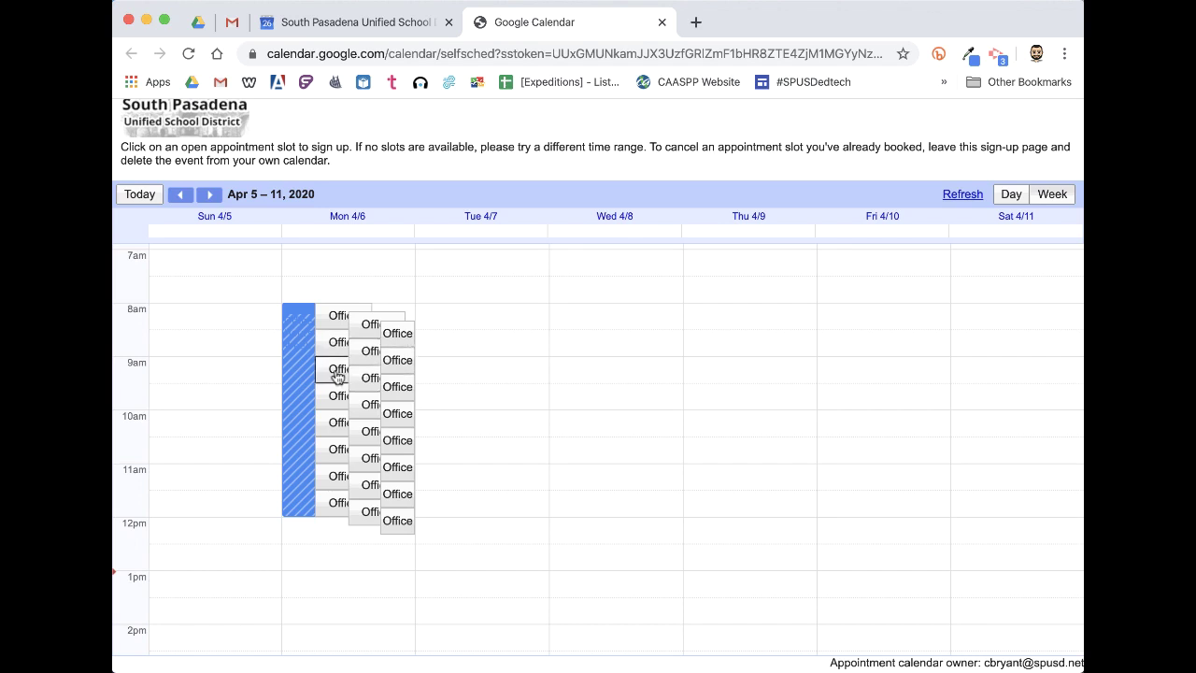
left_click(335, 315)
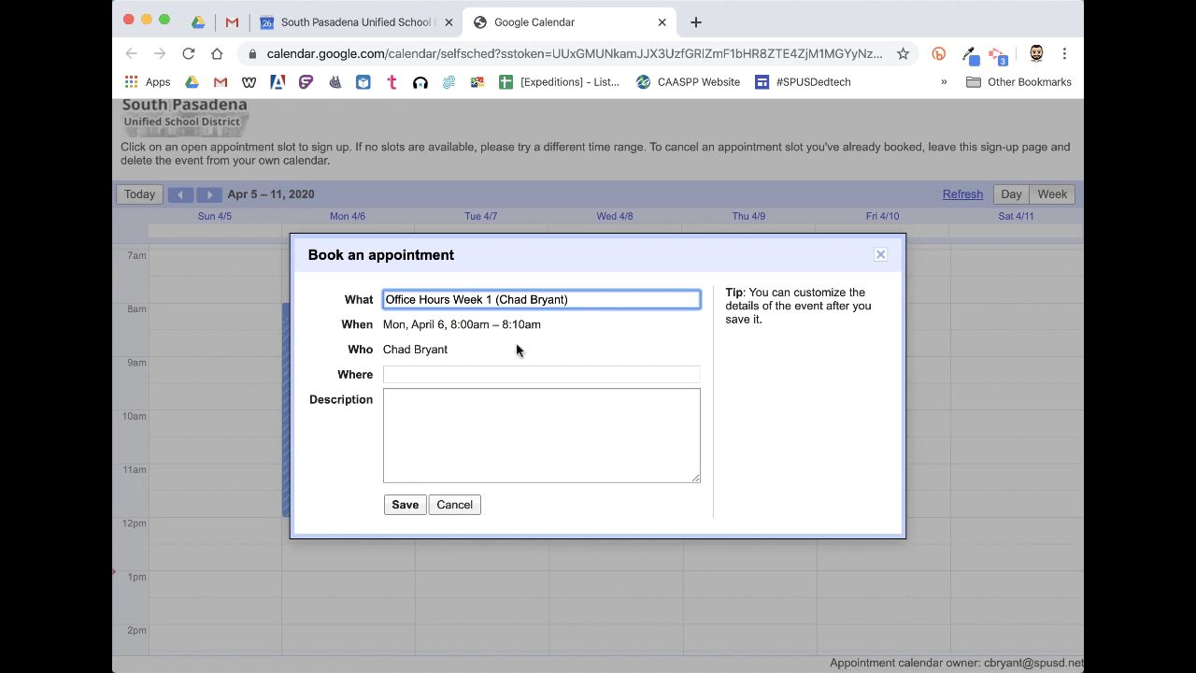
- Describe the appointment as the parents looking to meet and discuss Google Classroom, leave the location blank, save it and dismiss the confirmation
left_click(437, 371)
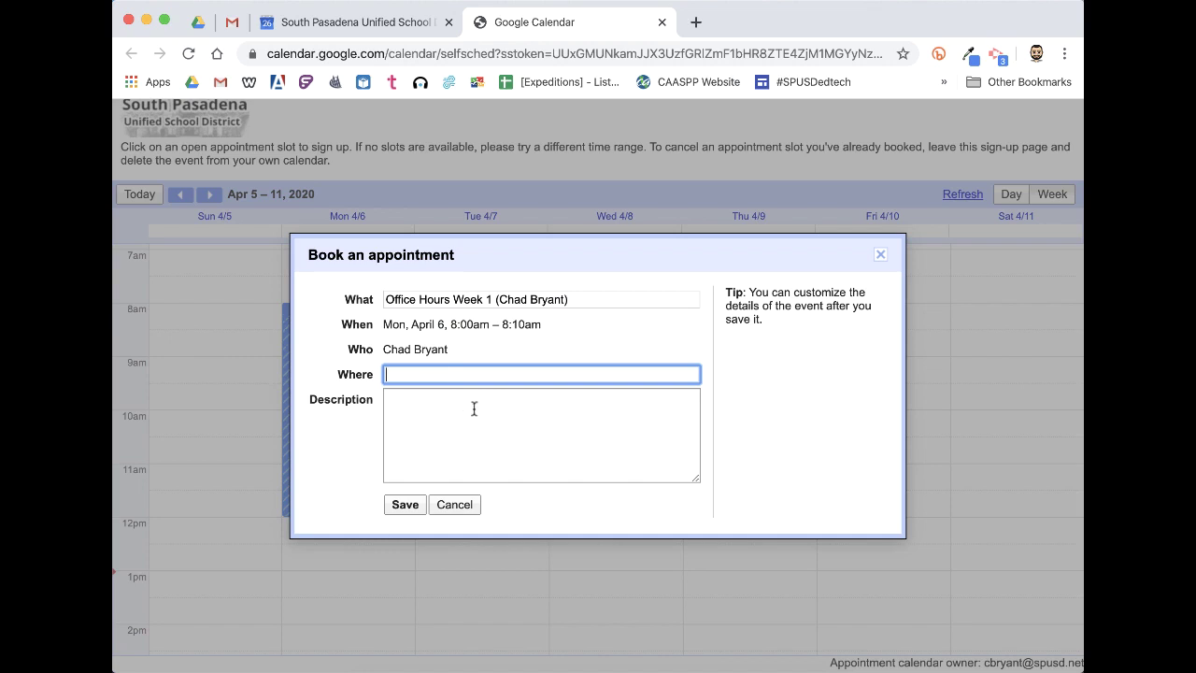
left_click(472, 413)
left_click(443, 374)
left_click(444, 418)
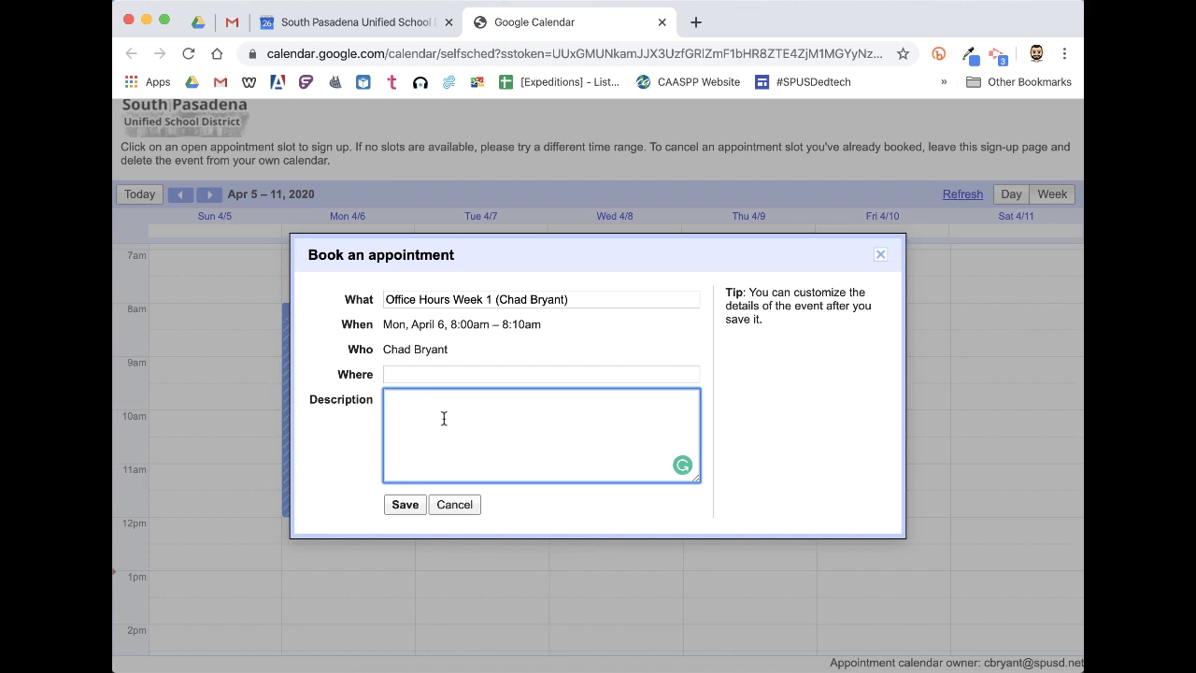
type("Chad's parents looking to meet and disc")
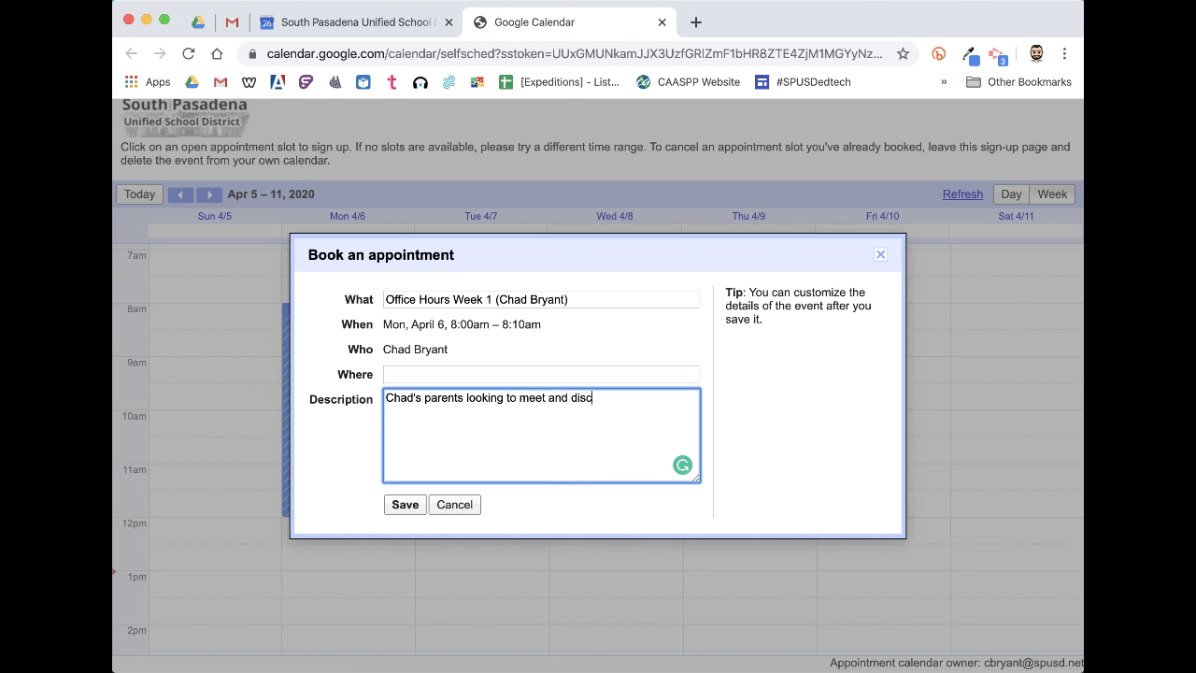
type("uss Google Classroom")
left_click(424, 369)
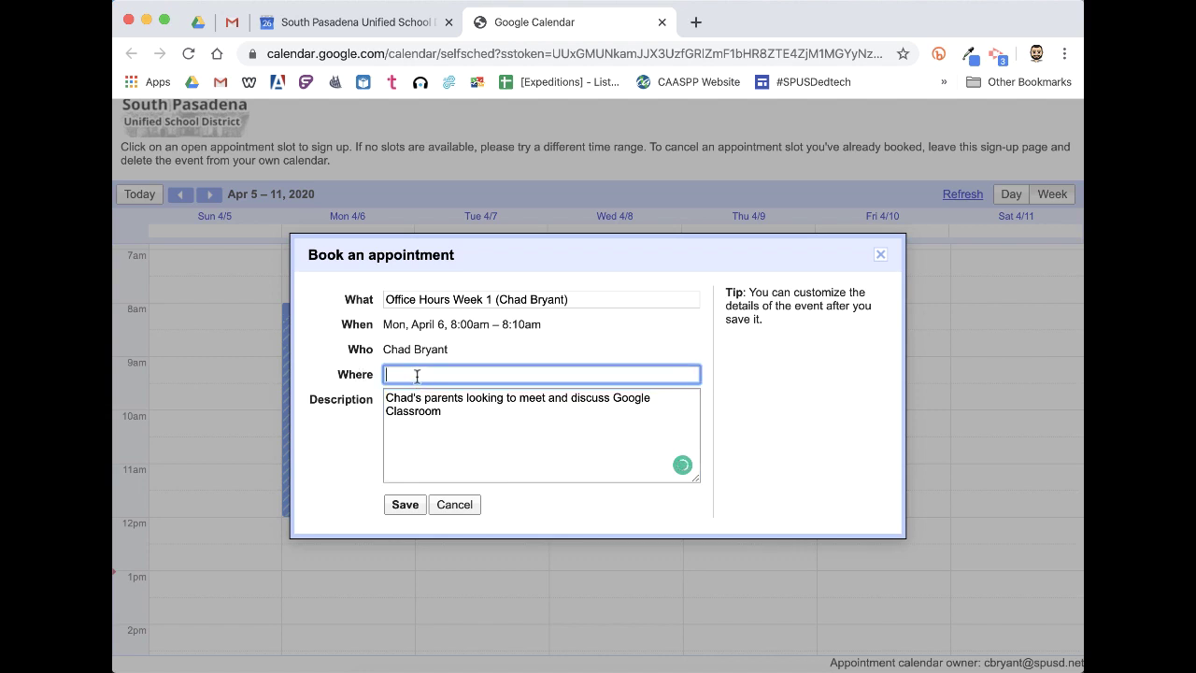
left_click(421, 505)
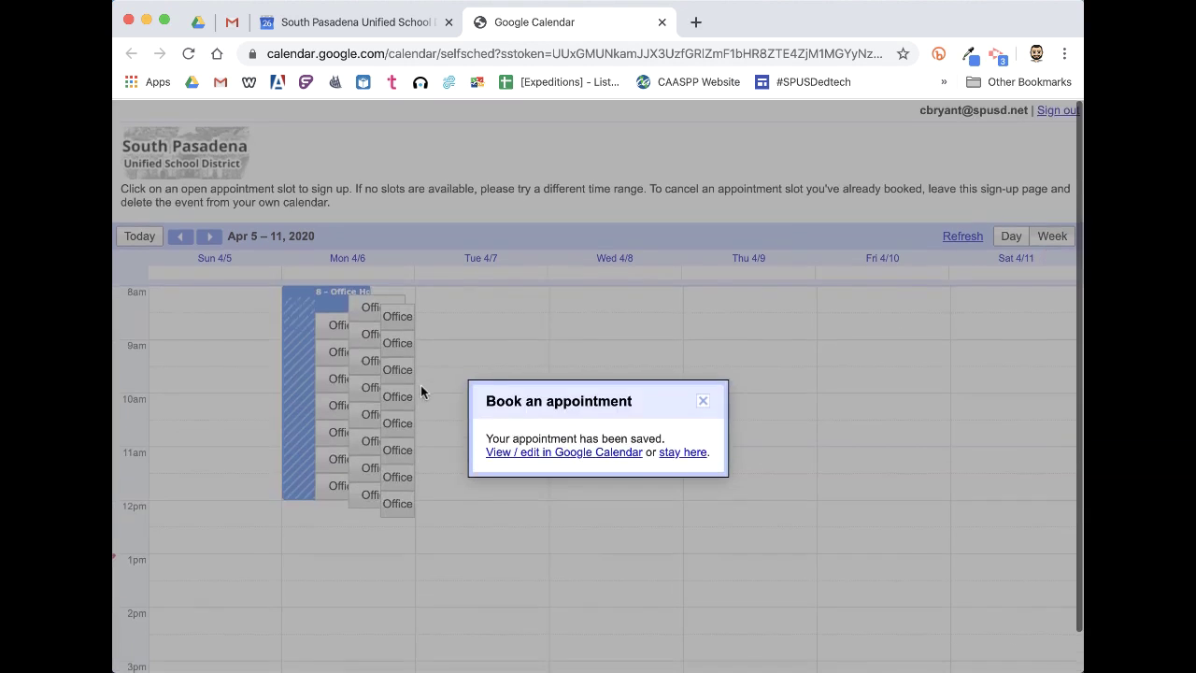
left_click(703, 400)
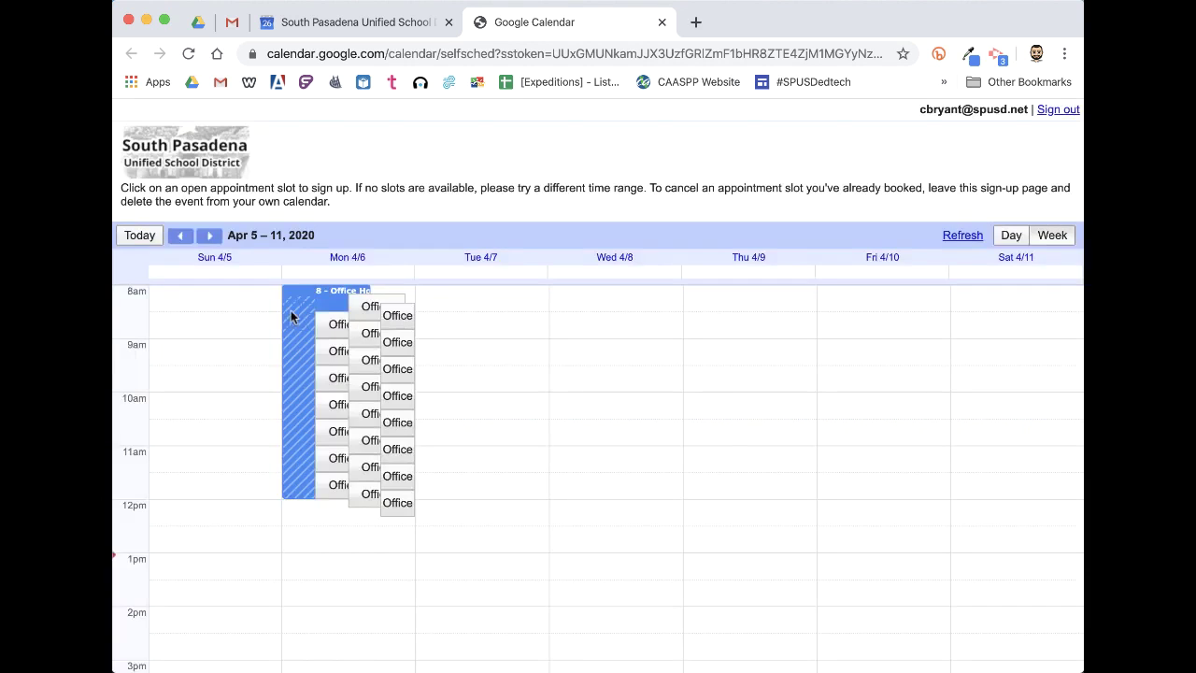
scroll(339, 297, "up", 1)
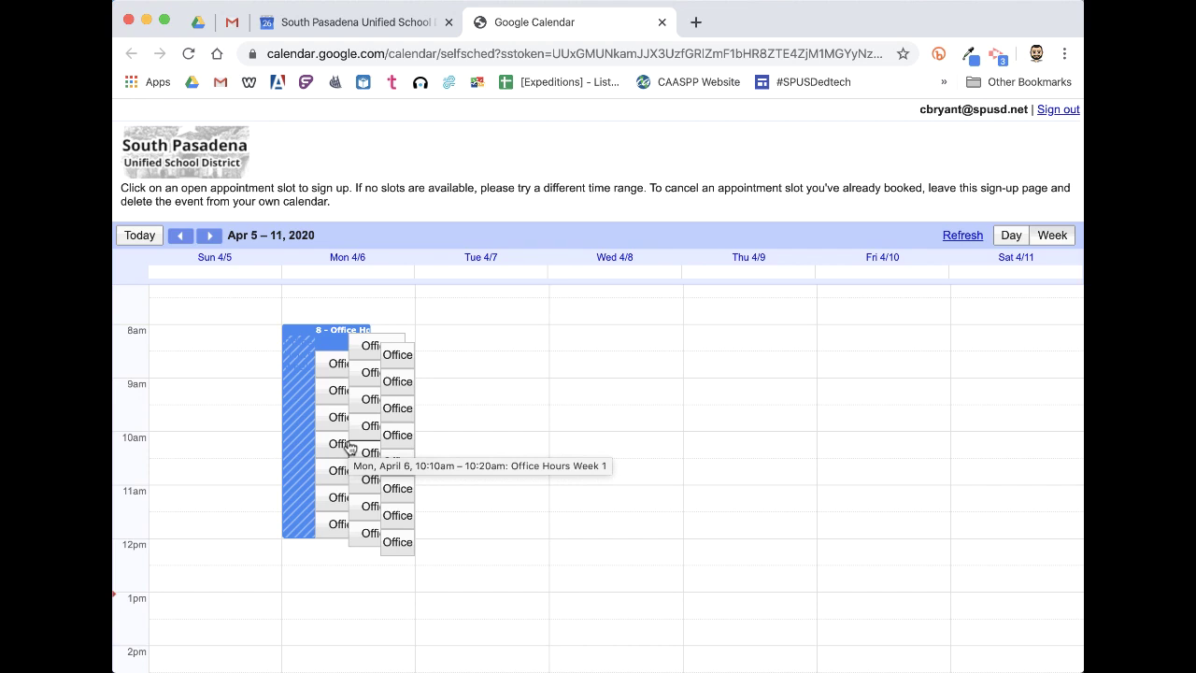
- Open calendly.com in a new browser tab and go to the account's event types
left_click(695, 22)
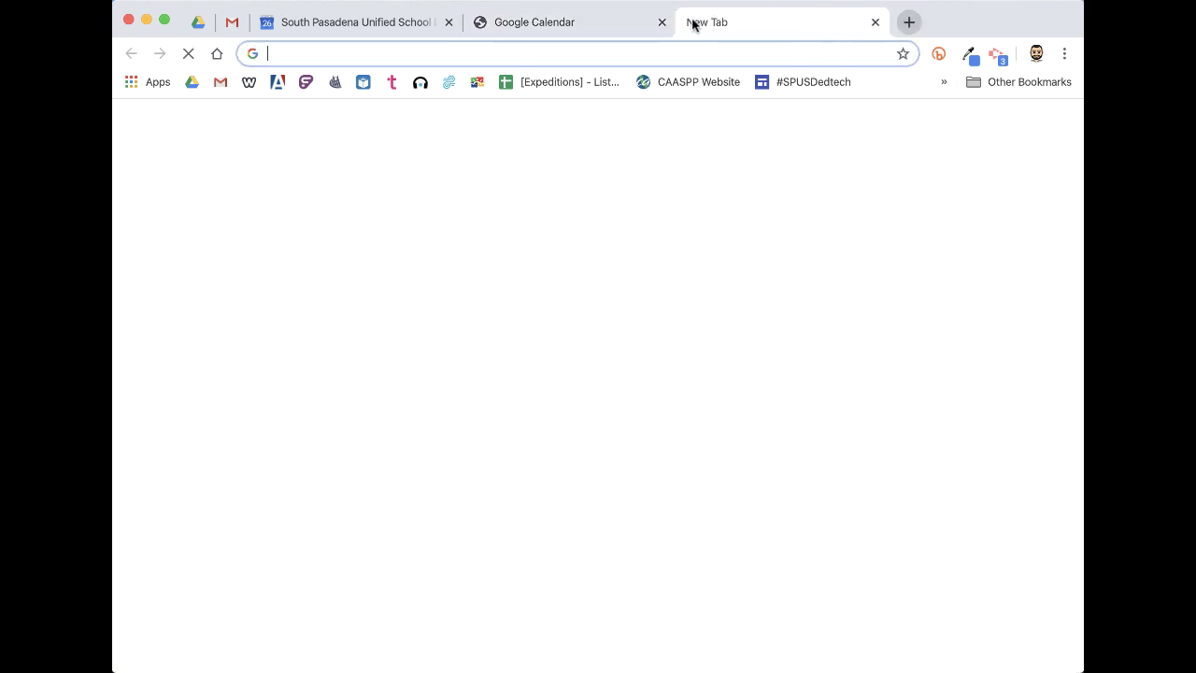
type("calendly.com")
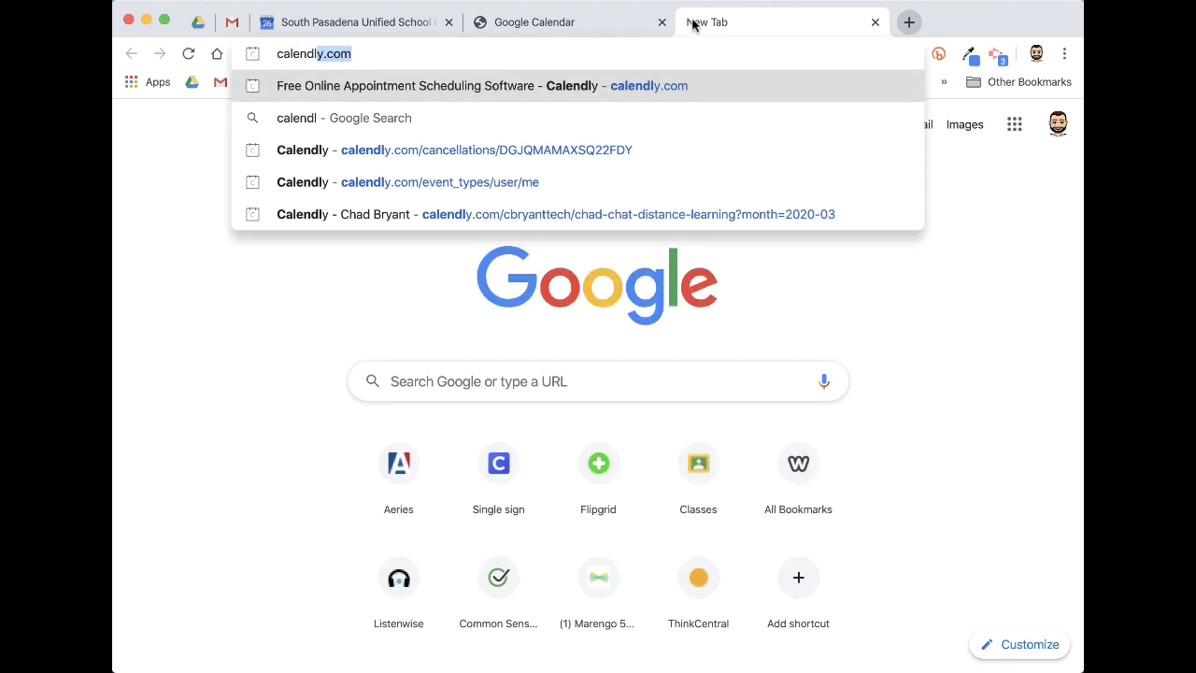
key("Return")
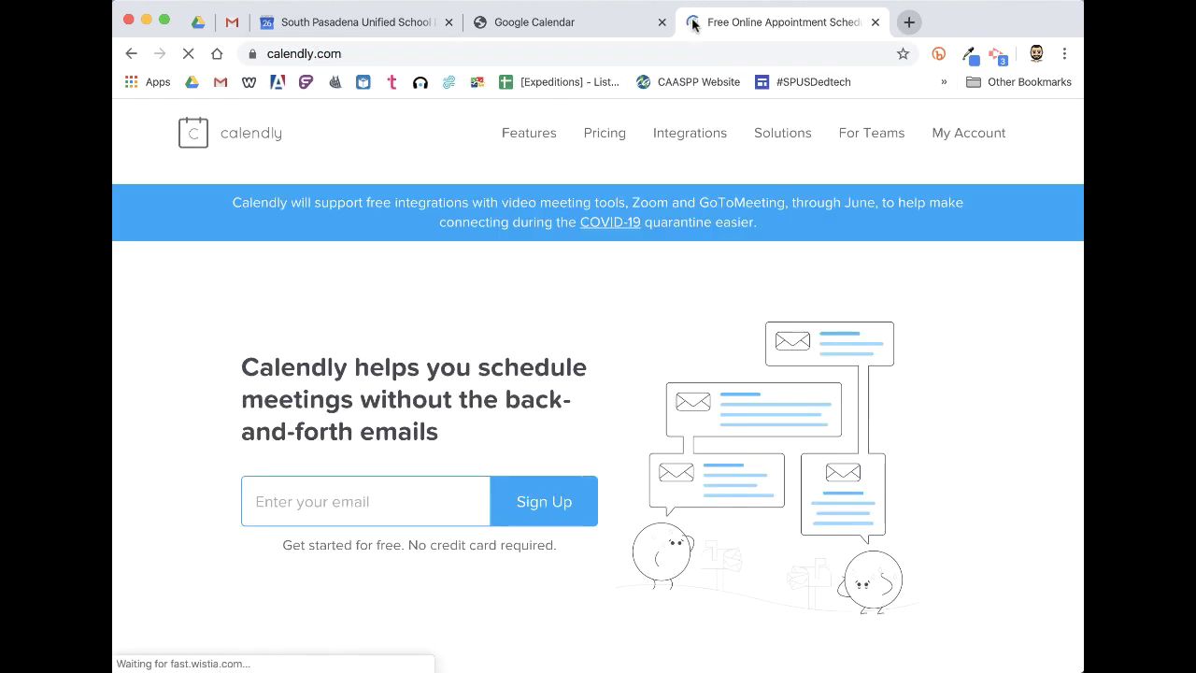
left_click(961, 138)
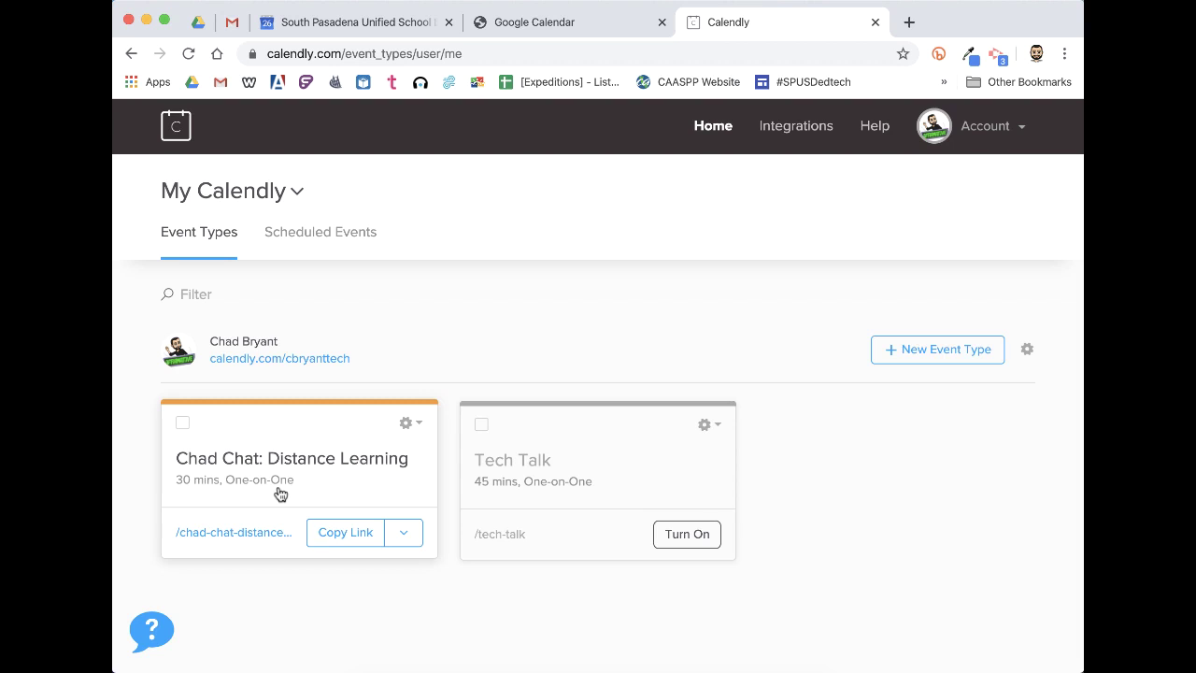
- Open the 30-minute Distance Learning event type for editing and expand its event name, location and description settings
left_click(302, 445)
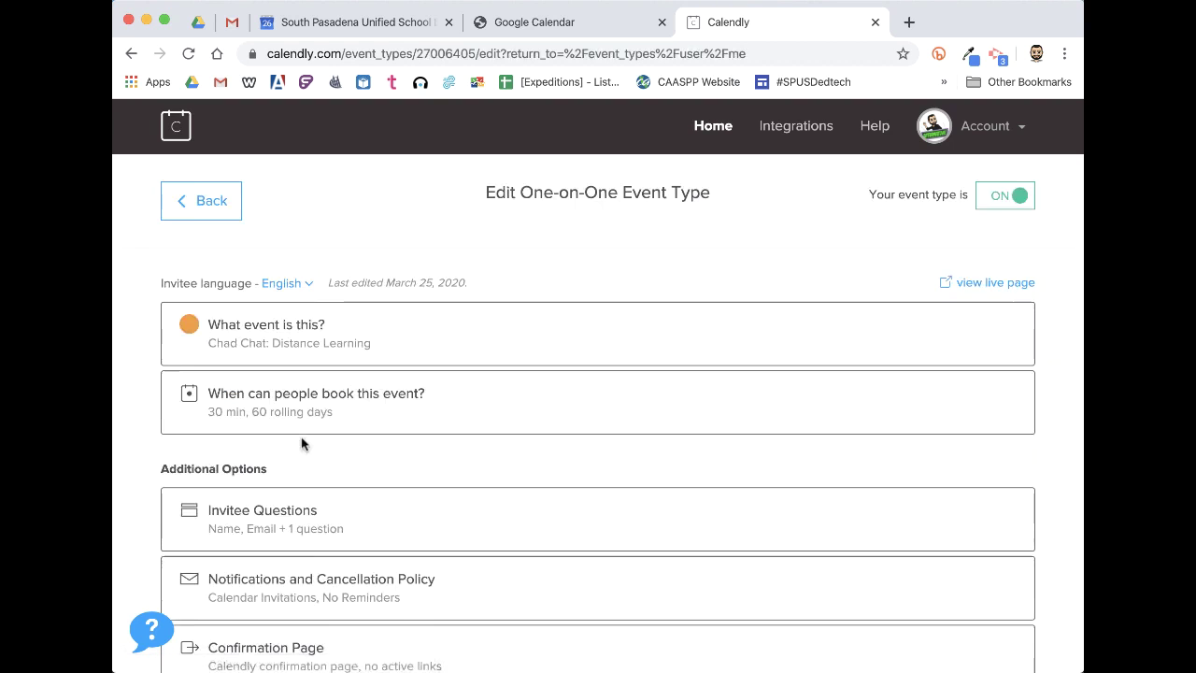
left_click(273, 333)
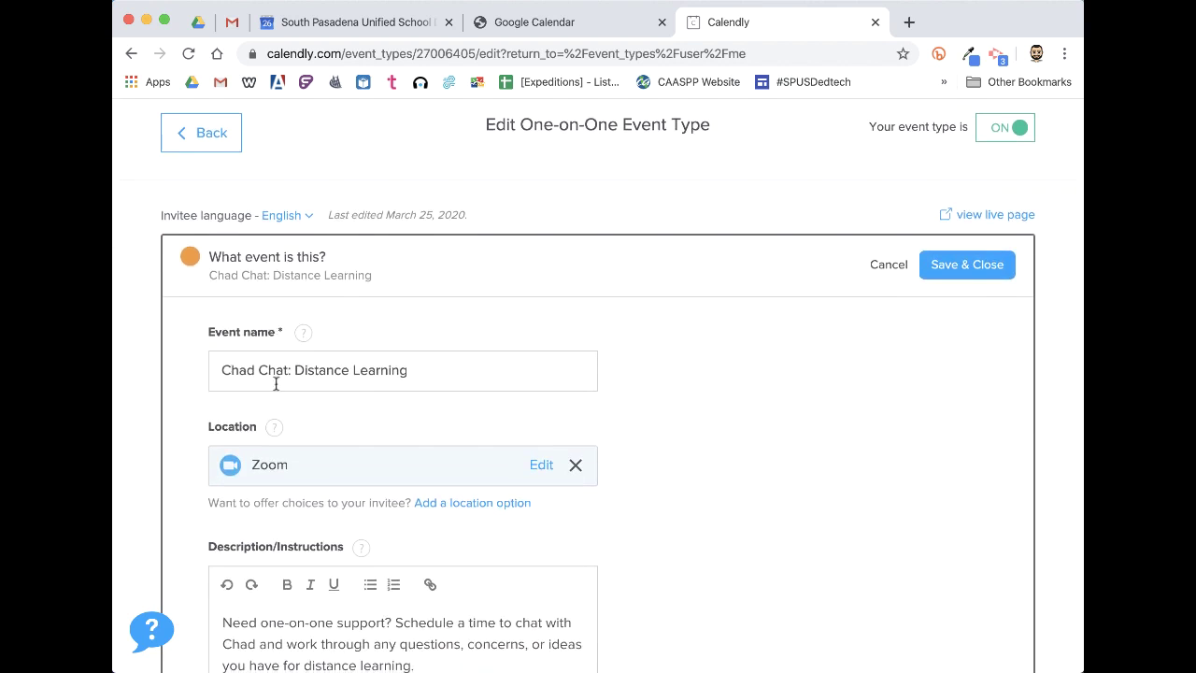
scroll(393, 381, "down", 2)
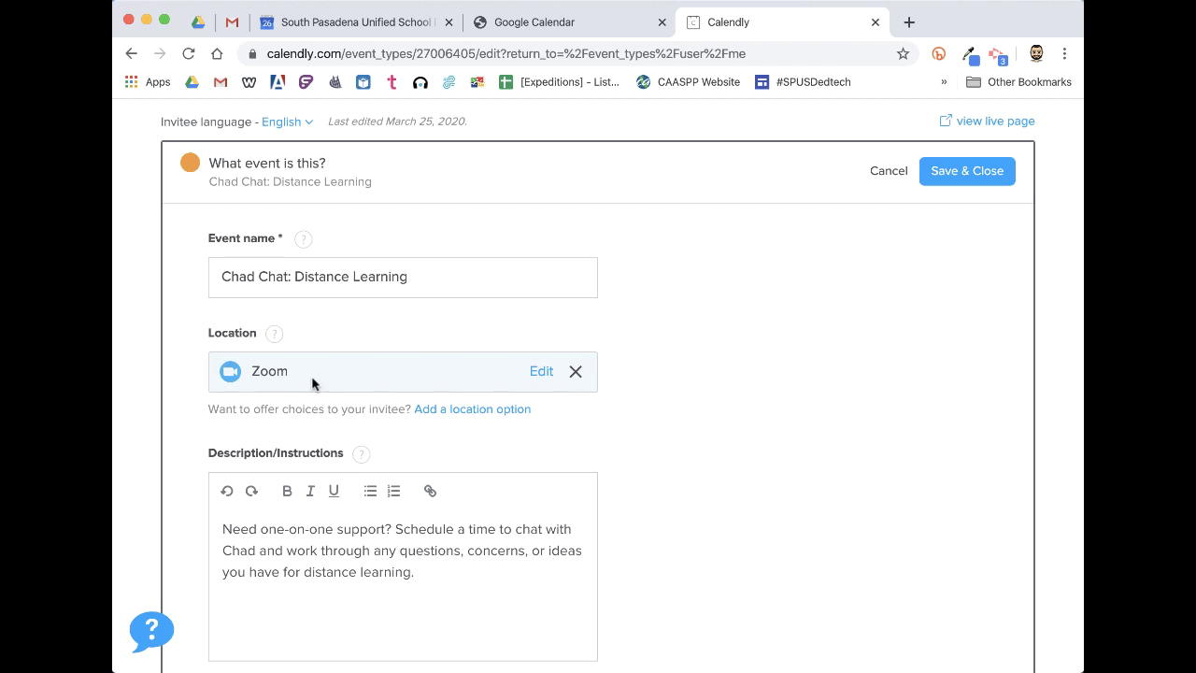
- Look through the meeting location options for the event and cancel, keeping Zoom as the location
left_click(550, 372)
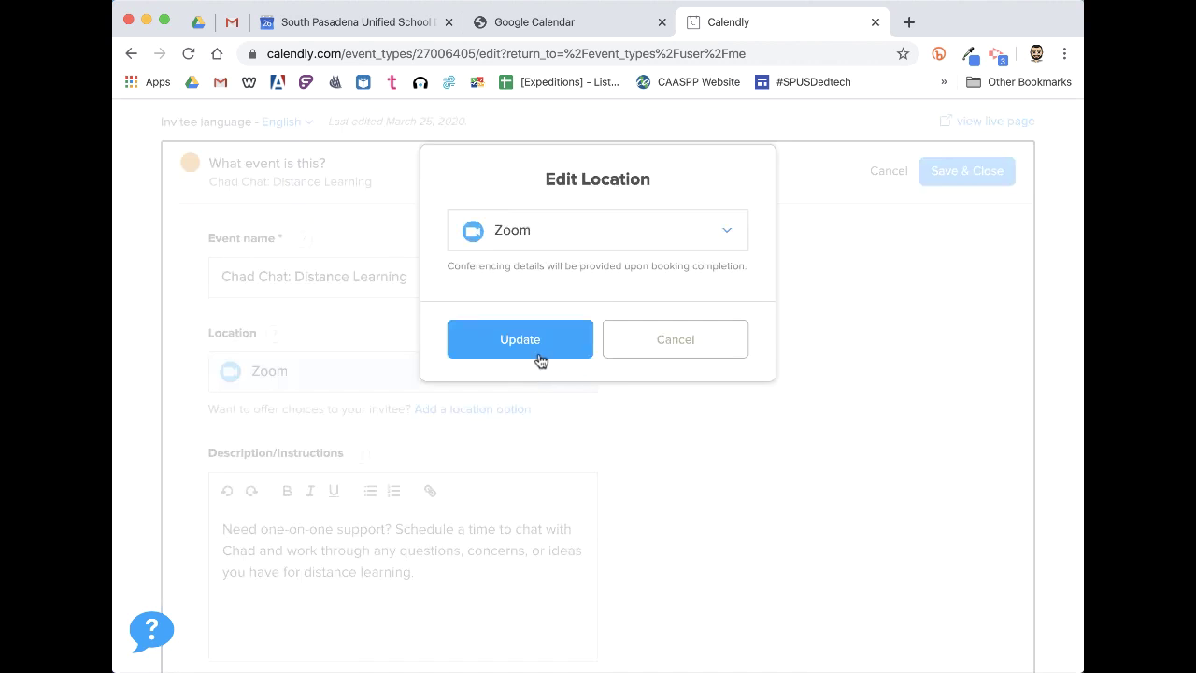
left_click(643, 232)
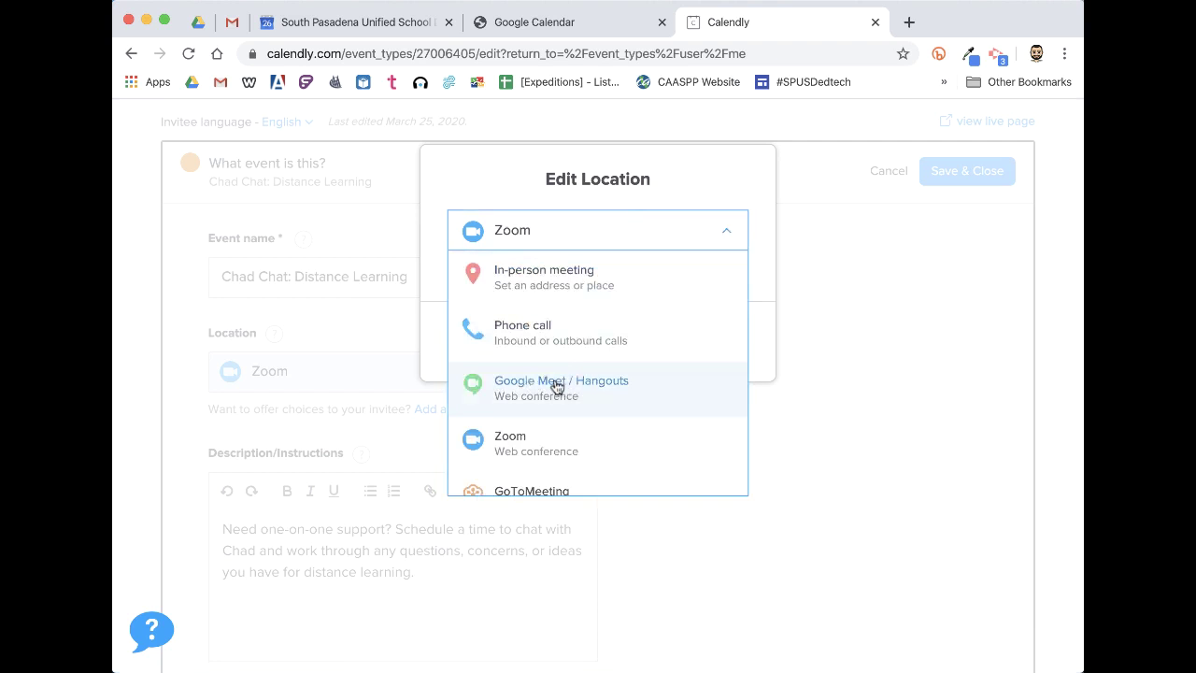
left_click(525, 450)
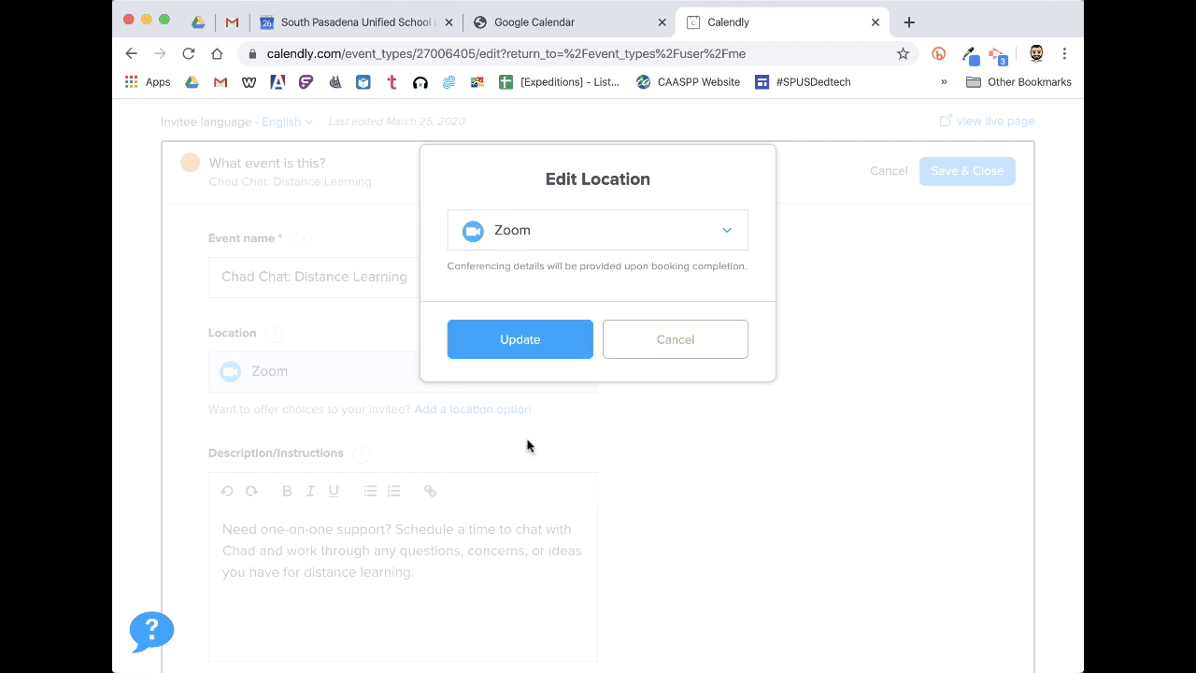
left_click(669, 338)
- Review the event's description, link and color, and save and close the event details
scroll(514, 374, "down", 3)
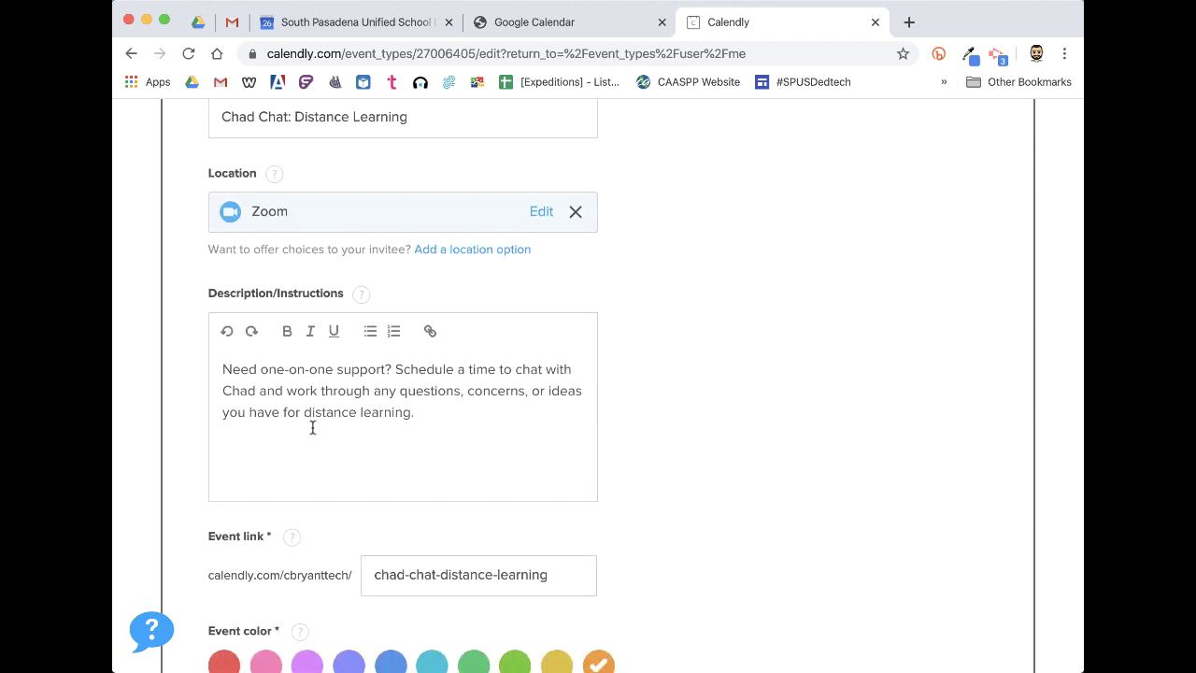
scroll(313, 428, "down", 2)
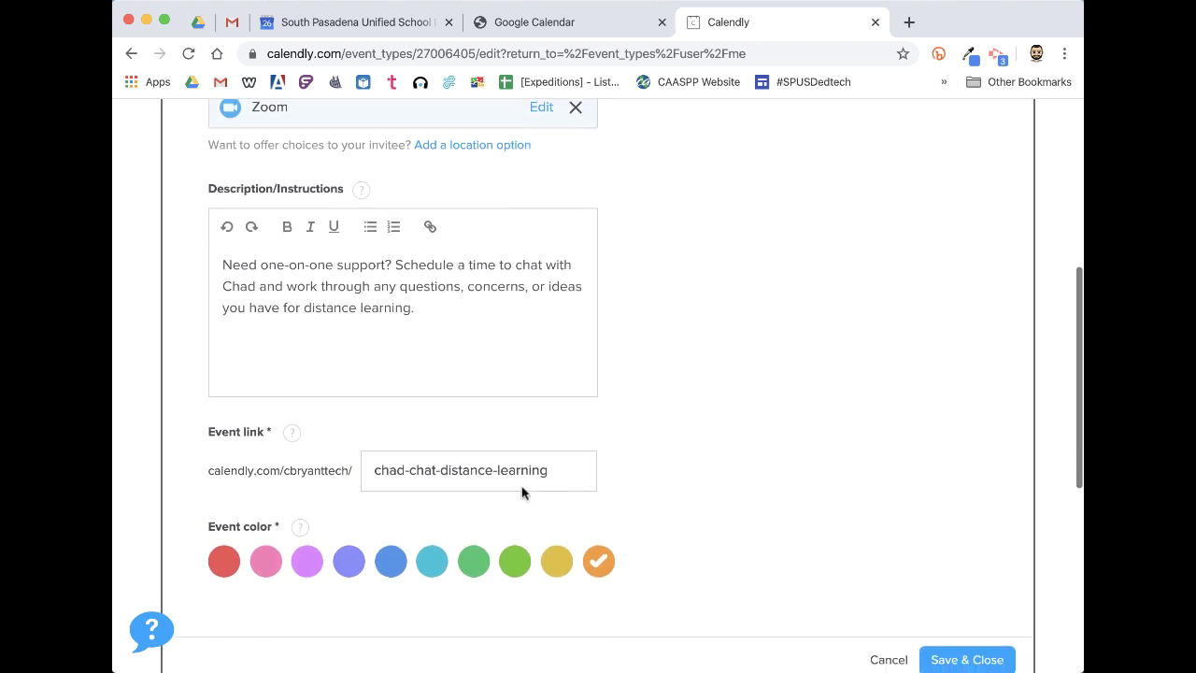
left_click(549, 475)
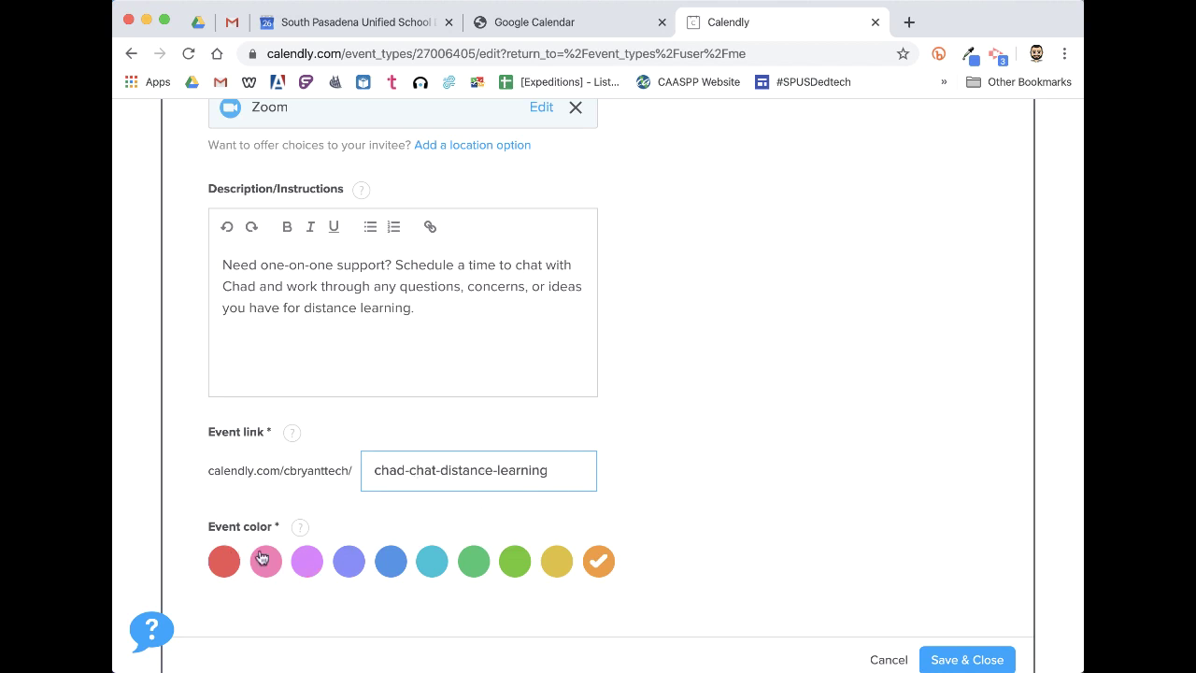
scroll(502, 571, "down", 2)
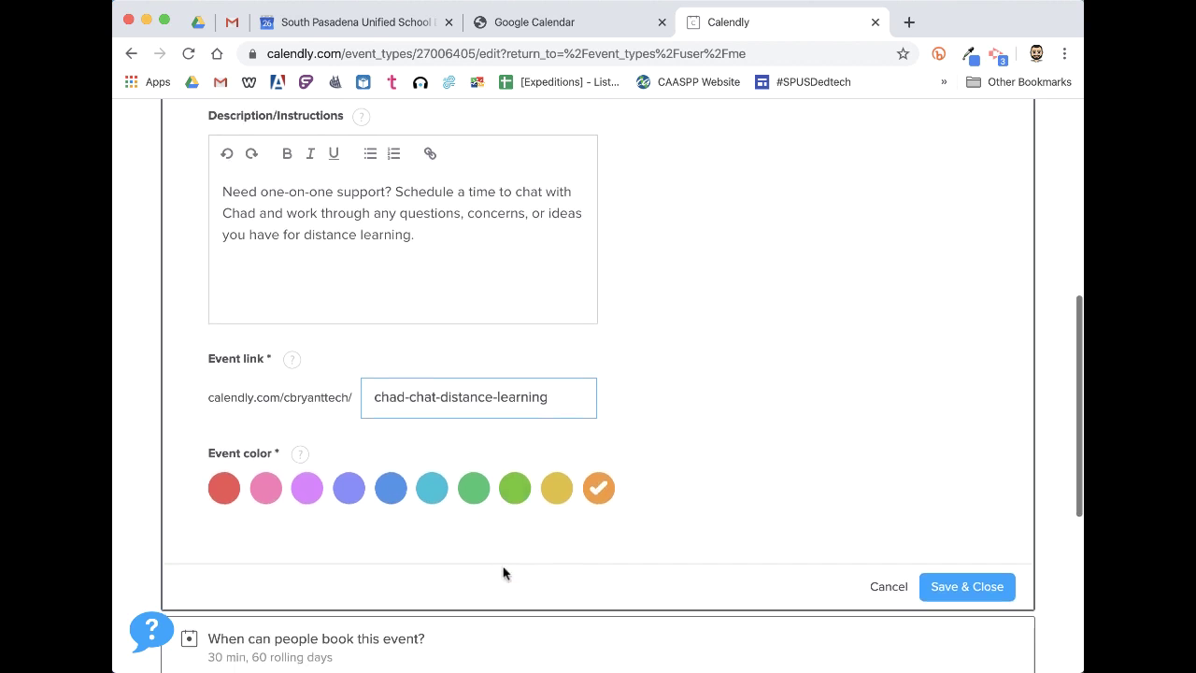
left_click(957, 580)
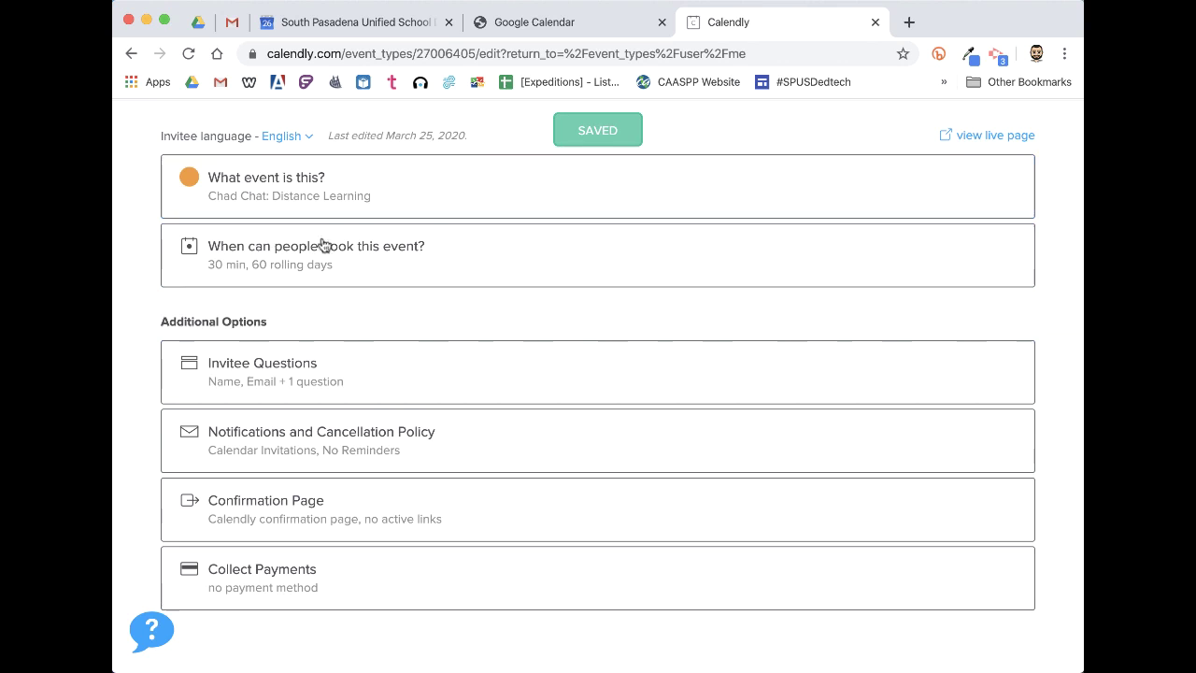
- Open the settings for when people can book the Distance Learning event
scroll(321, 245, "up", 3)
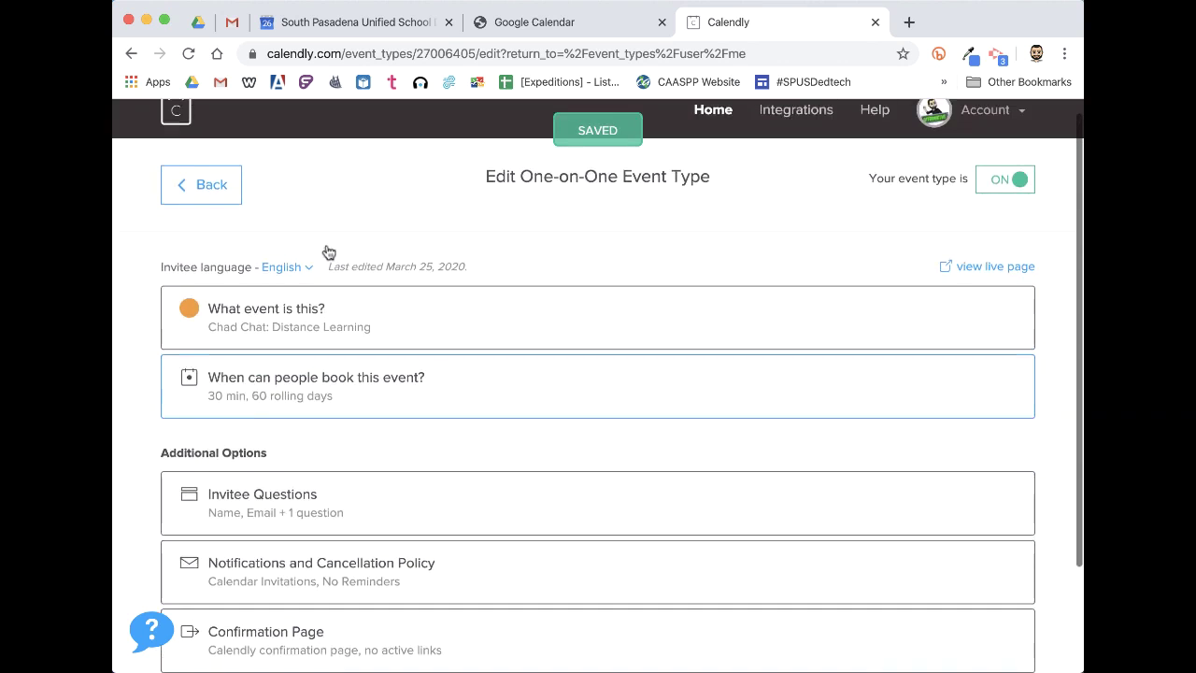
left_click(279, 389)
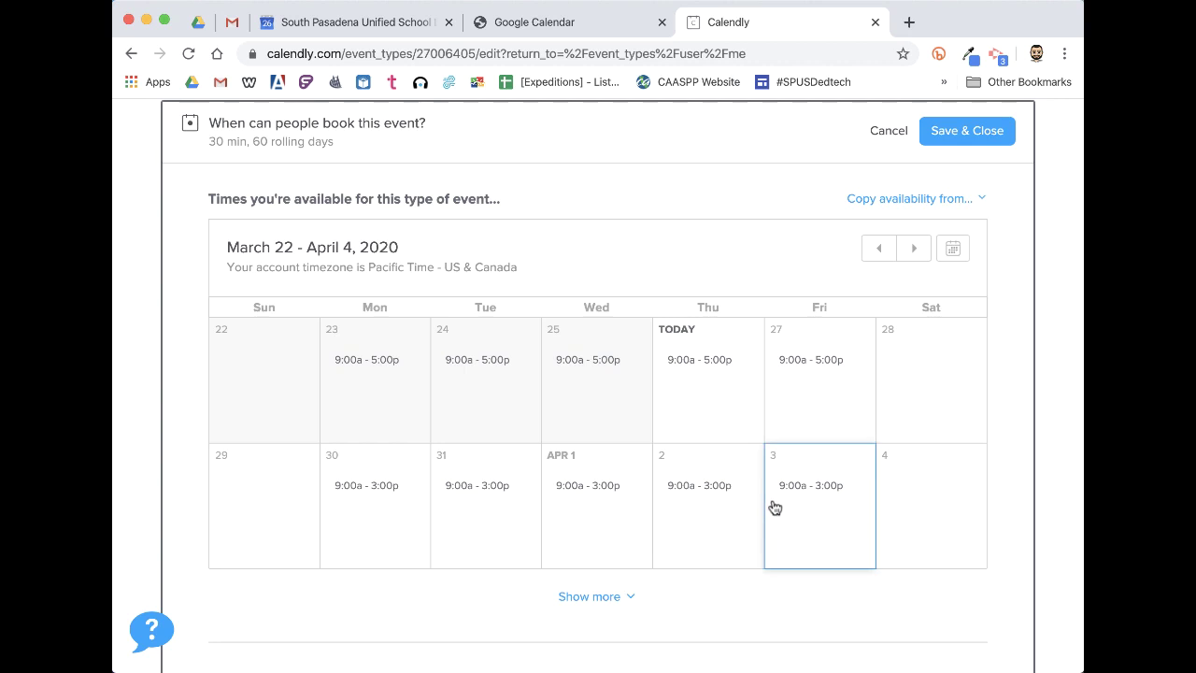
- Try to apply the March 26 availability to the specific dates March 18 to 21, and cancel the change
left_click(700, 396)
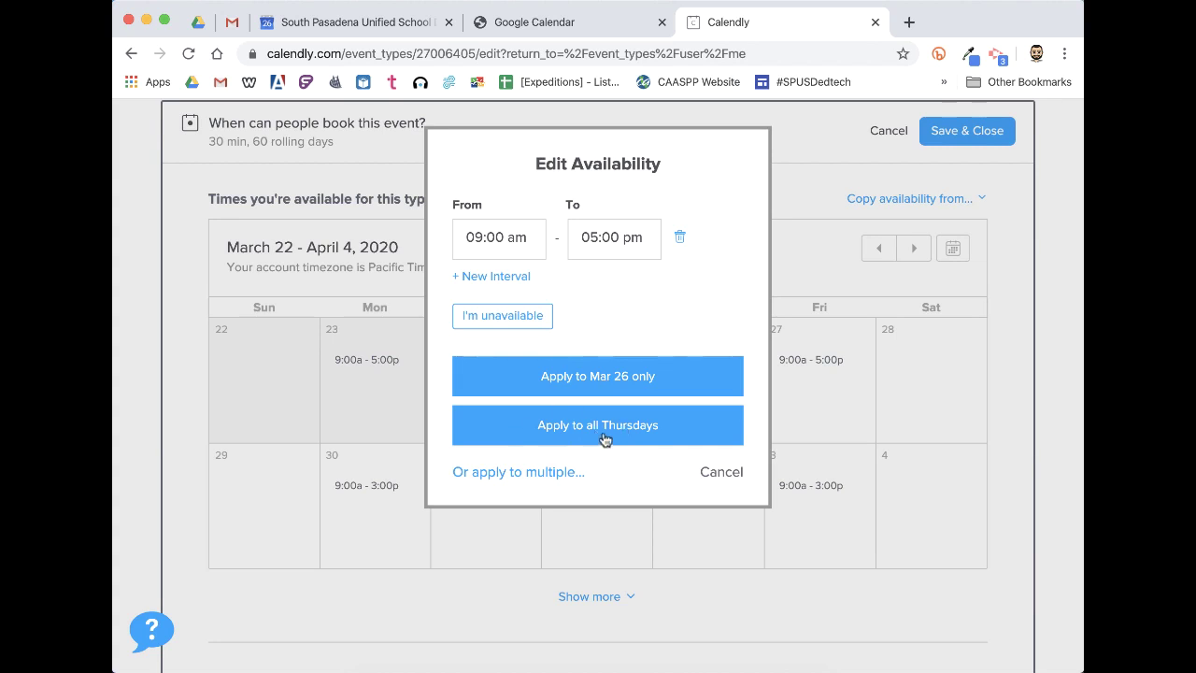
left_click(544, 473)
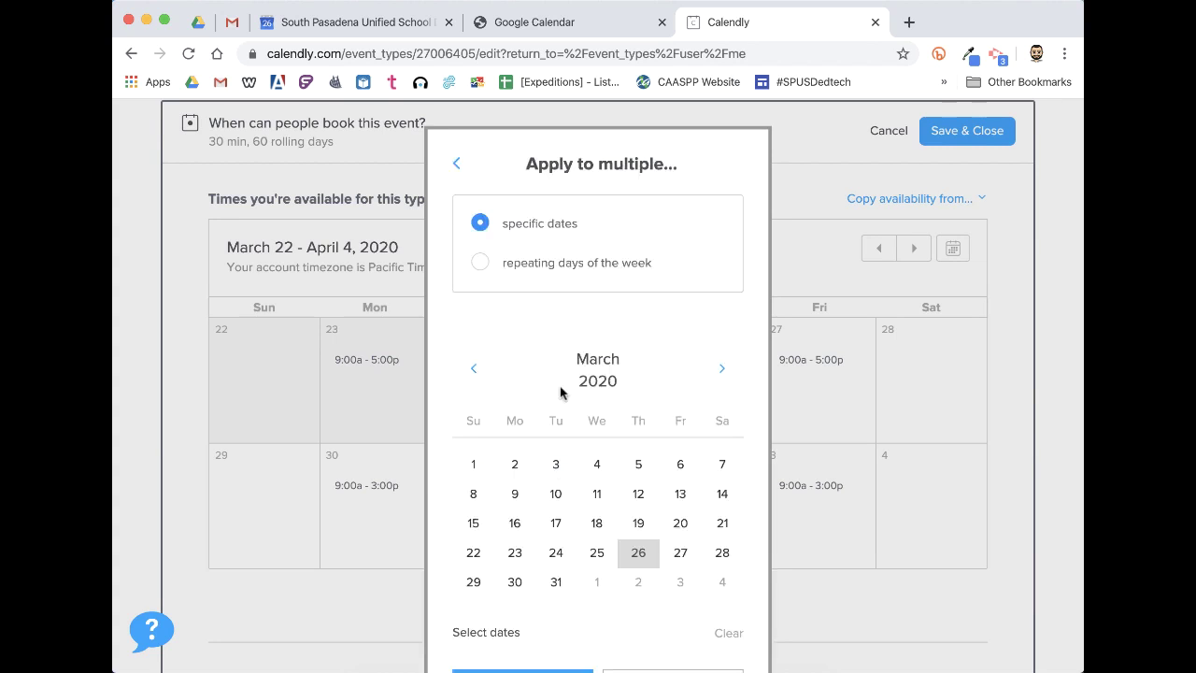
left_click(594, 524)
left_click(628, 525)
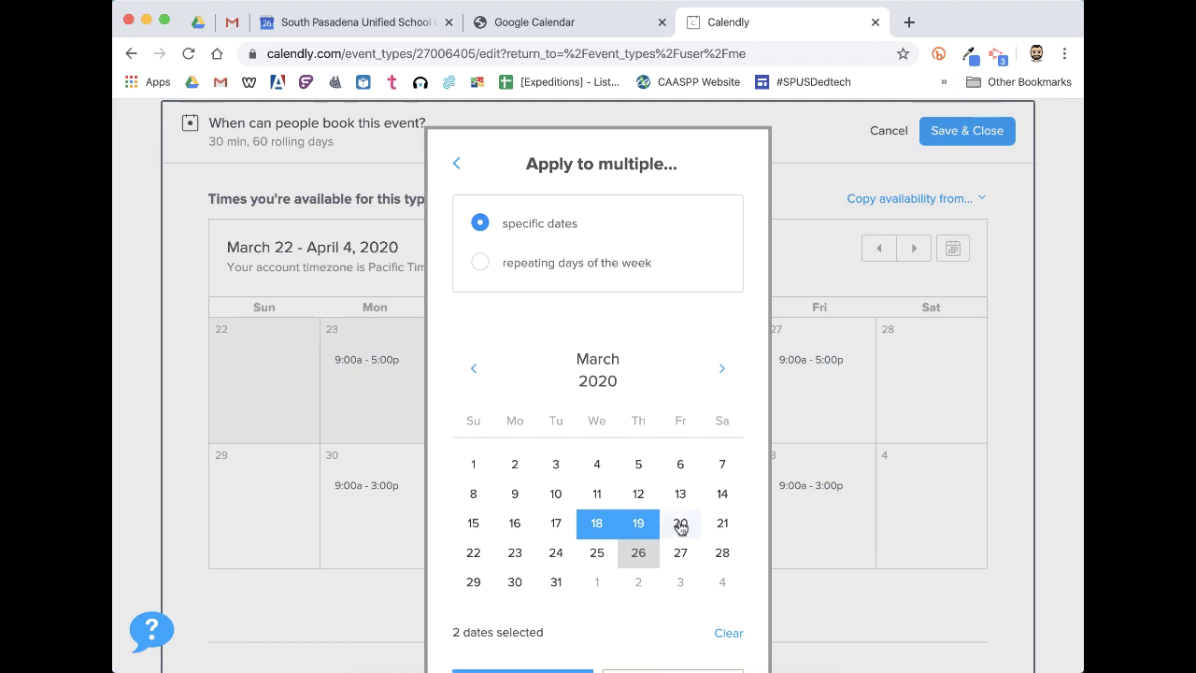
left_click(680, 524)
left_click(721, 524)
scroll(674, 257, "down", 2)
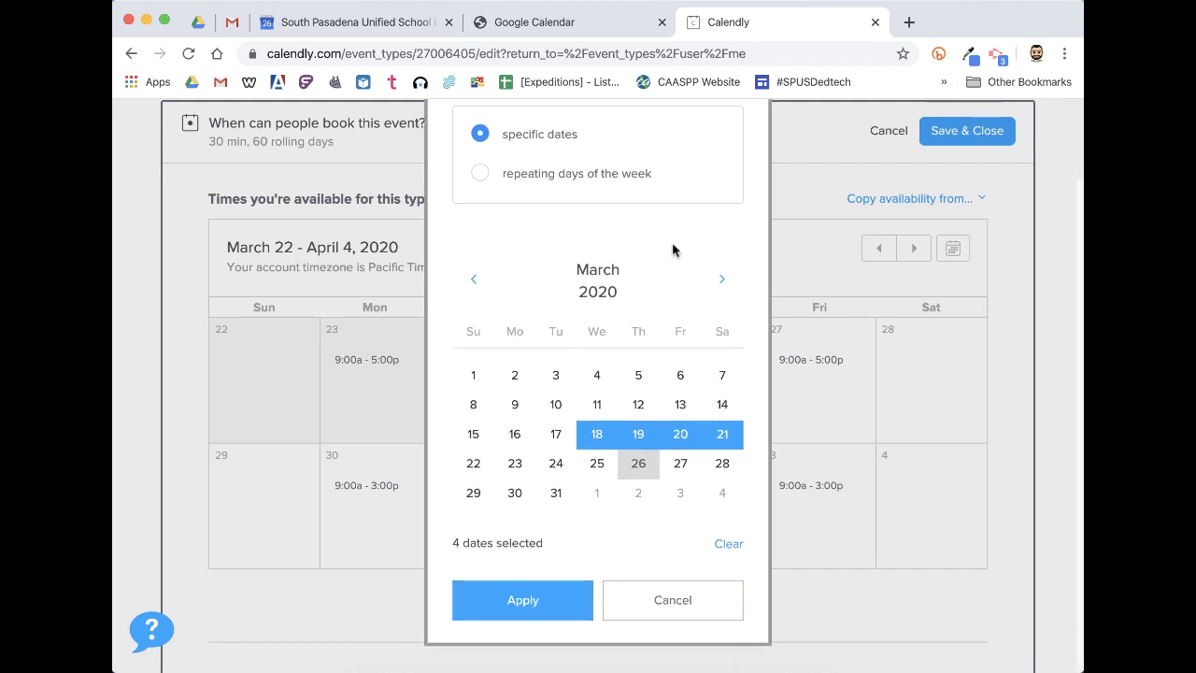
left_click(706, 594)
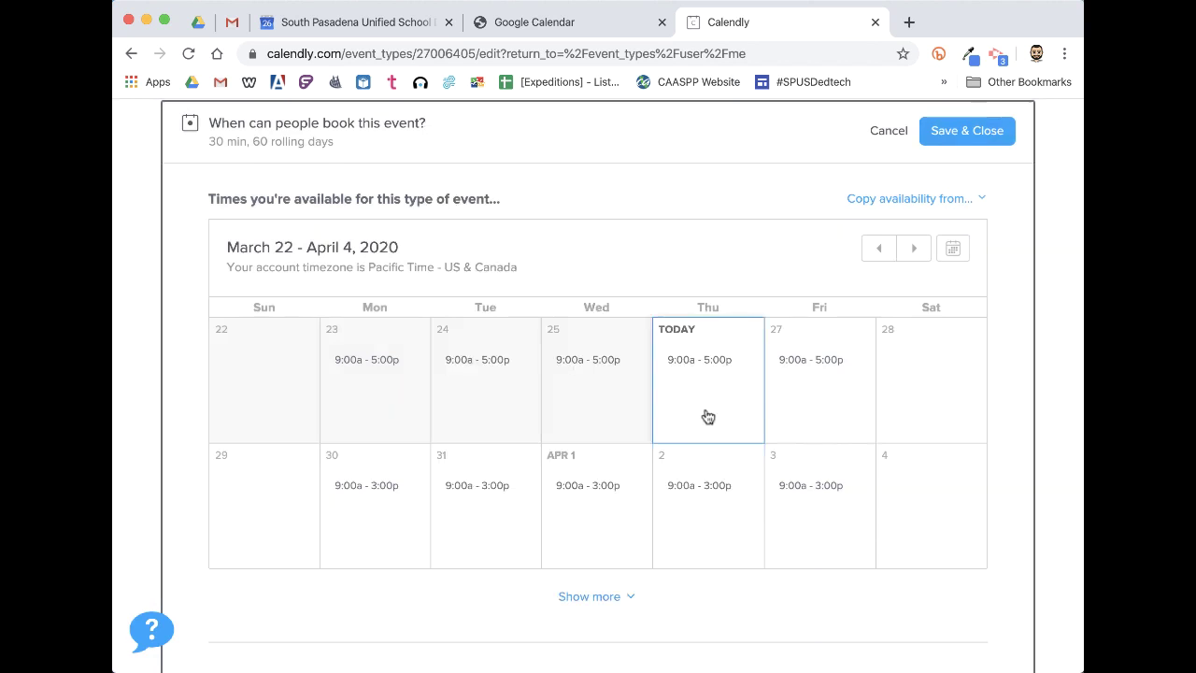
- Review the event's available times, the duration choices and the buffer options before and after the event
scroll(727, 462, "down", 1)
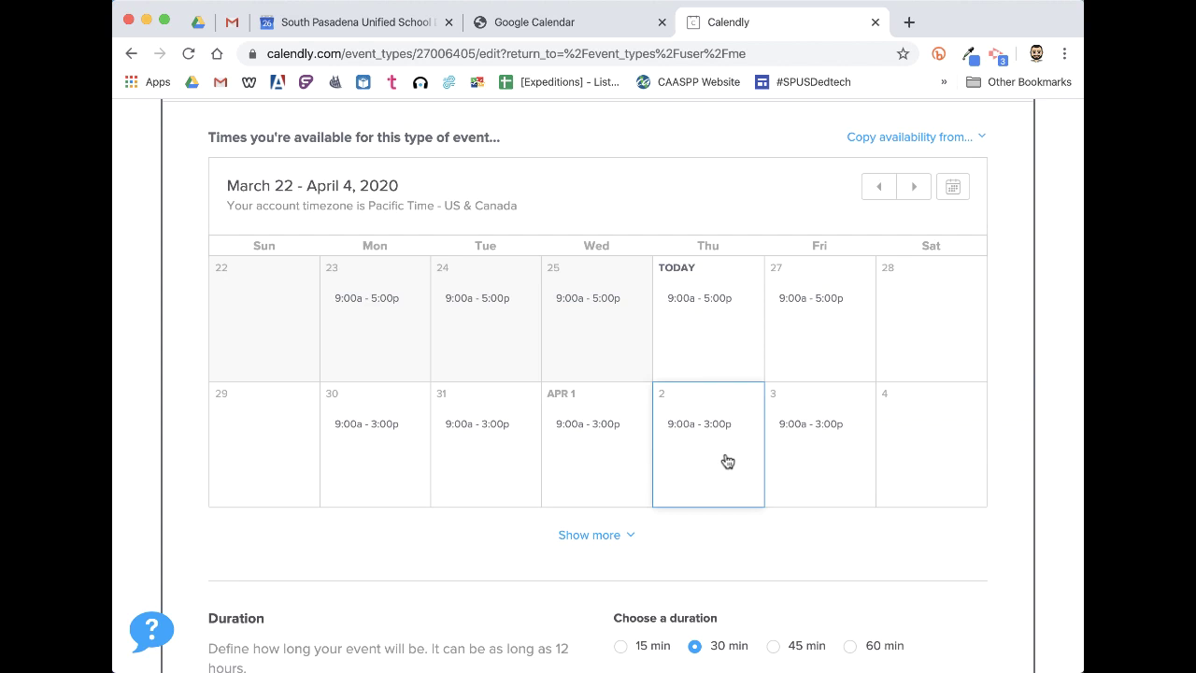
scroll(703, 454, "down", 3)
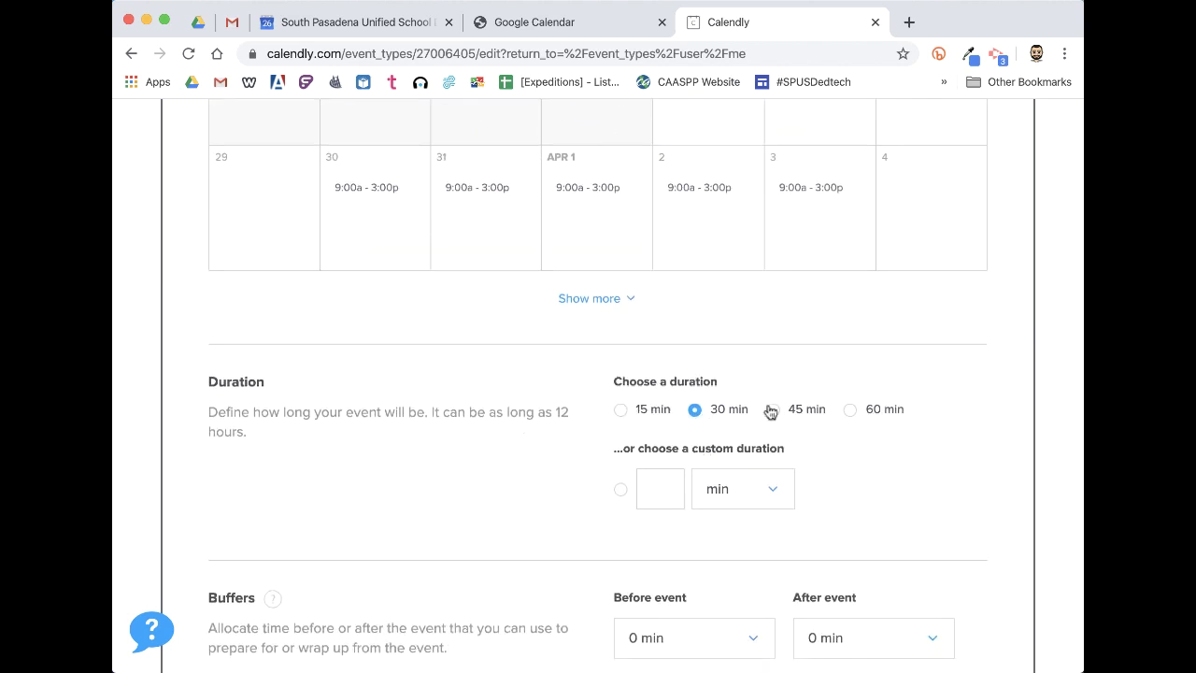
left_click(652, 491)
scroll(965, 526, "down", 3)
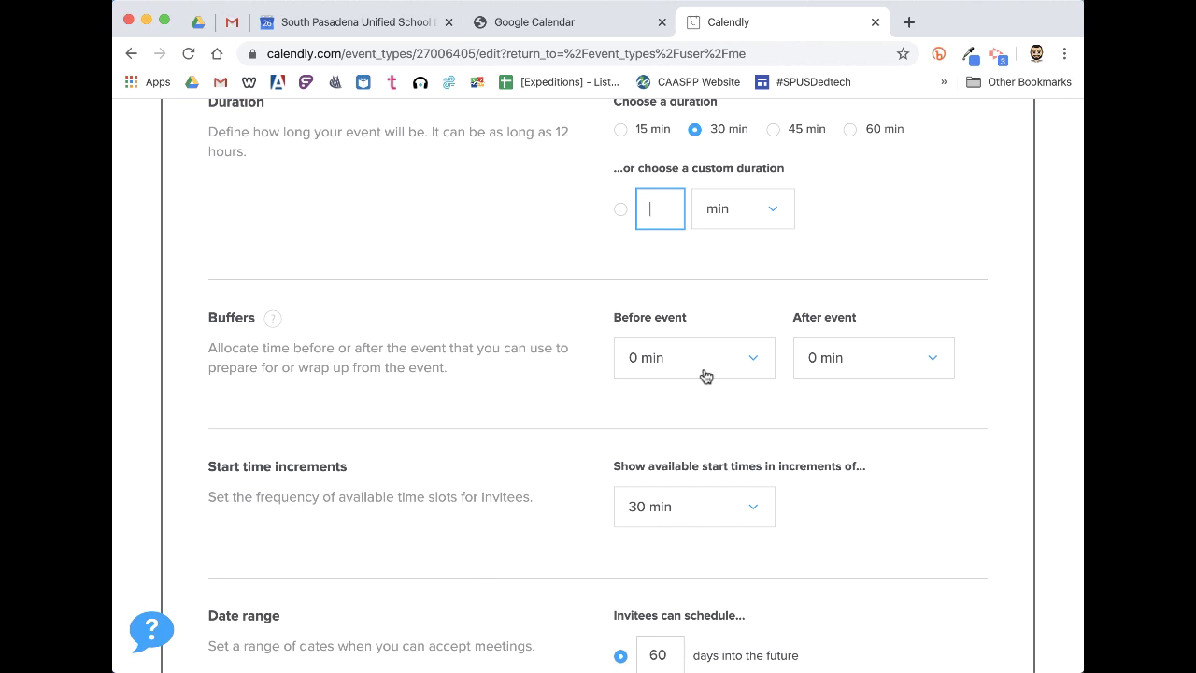
left_click(736, 372)
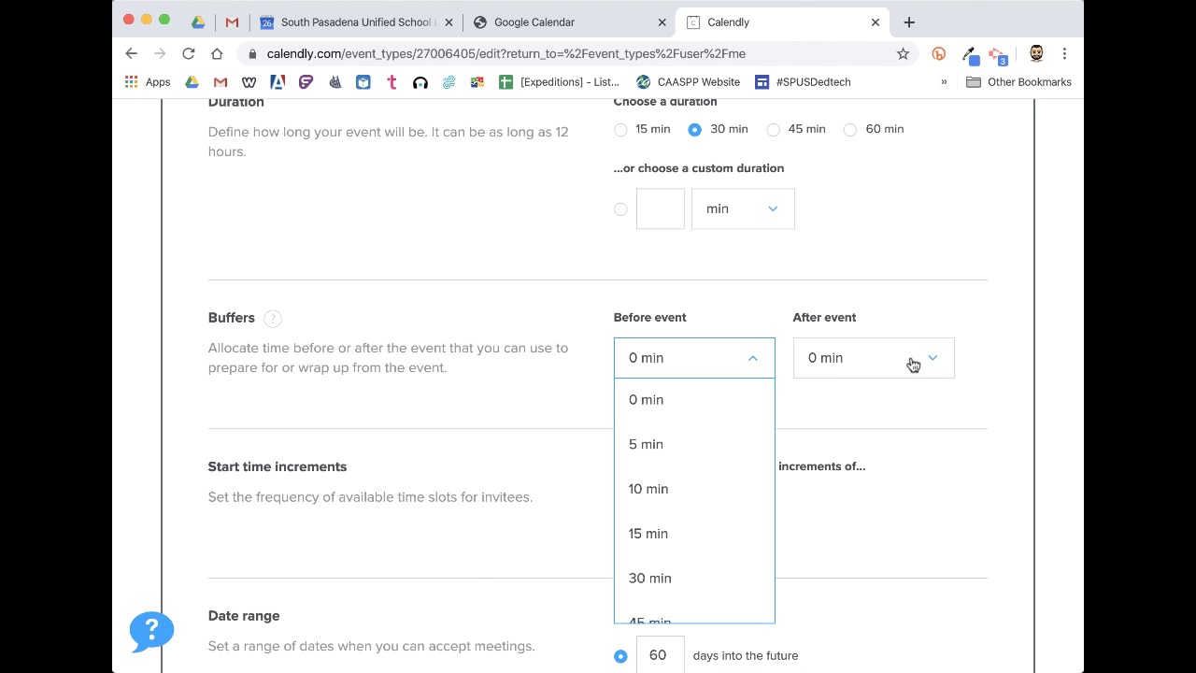
left_click(1016, 355)
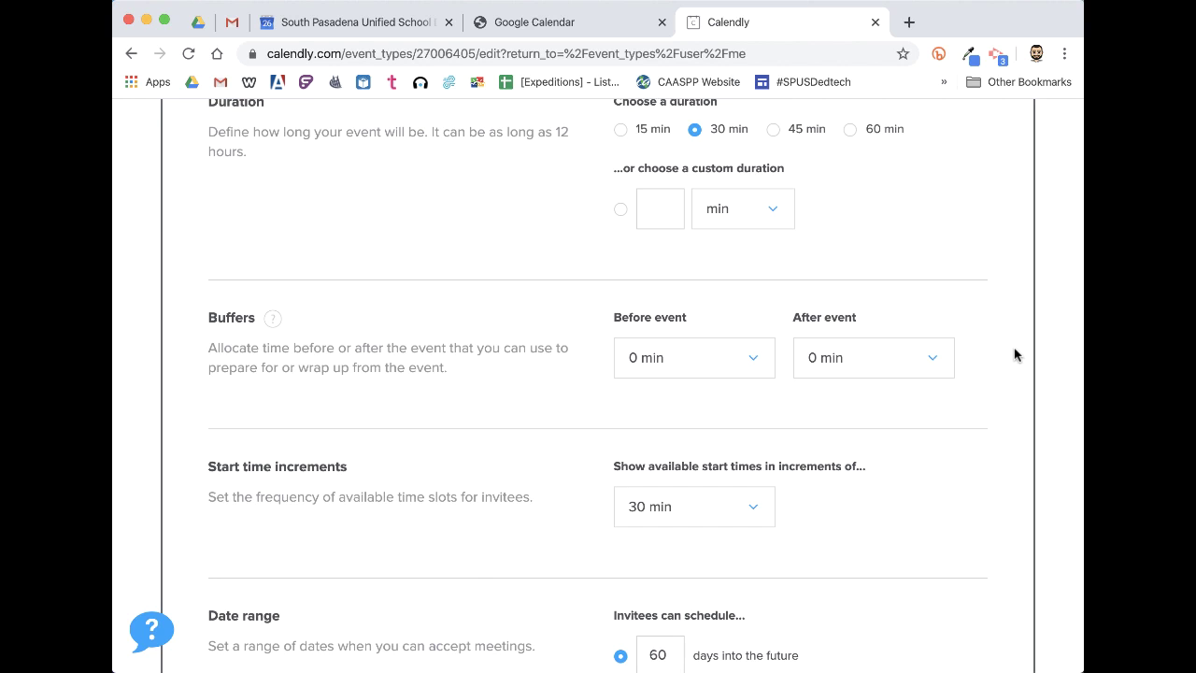
- Look through the start time increment options and compare them with the event duration setting
scroll(1016, 355, "down", 2)
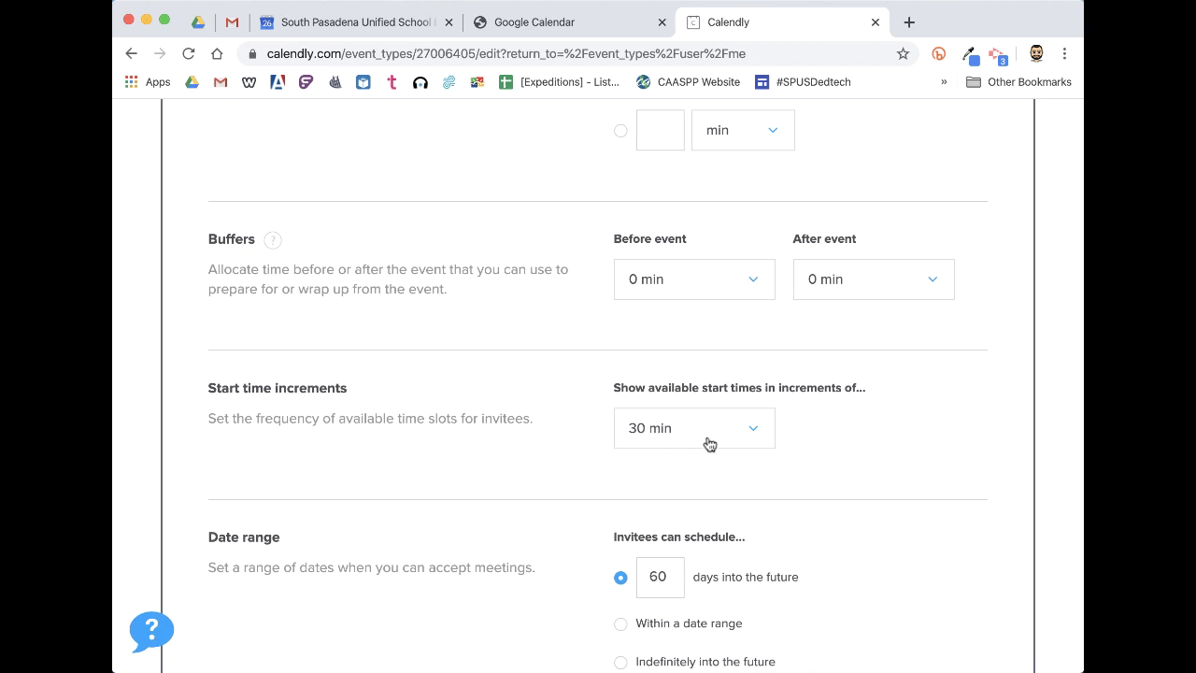
left_click(663, 441)
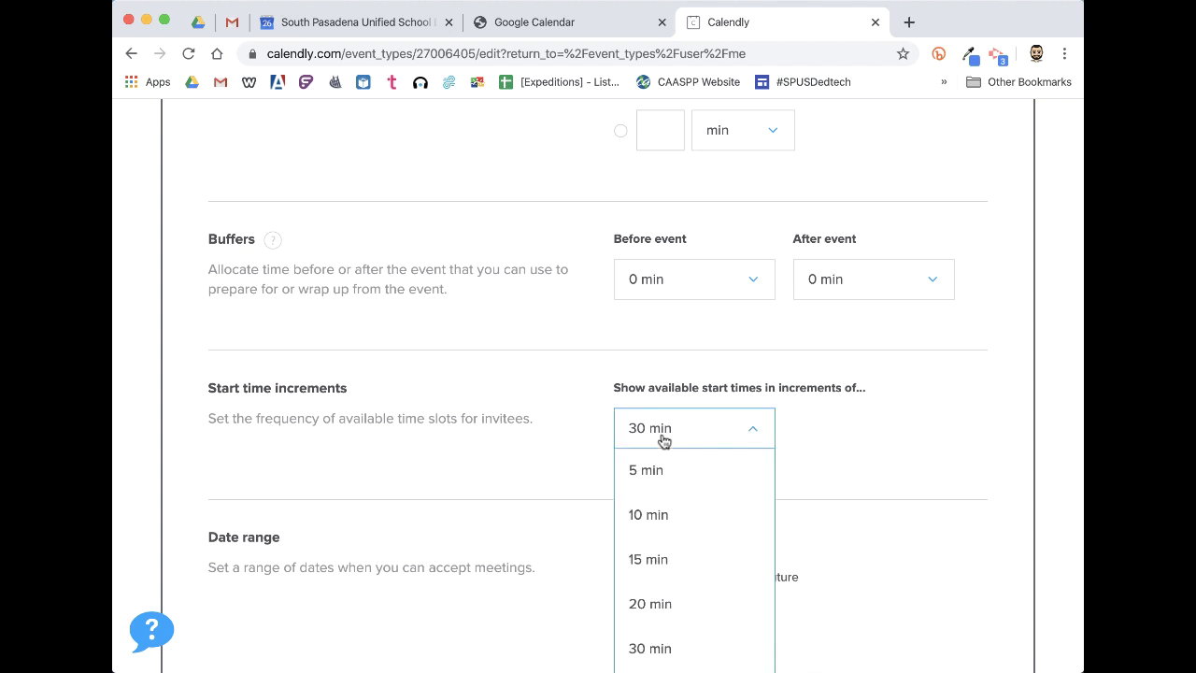
left_click(892, 411)
scroll(892, 411, "down", 1)
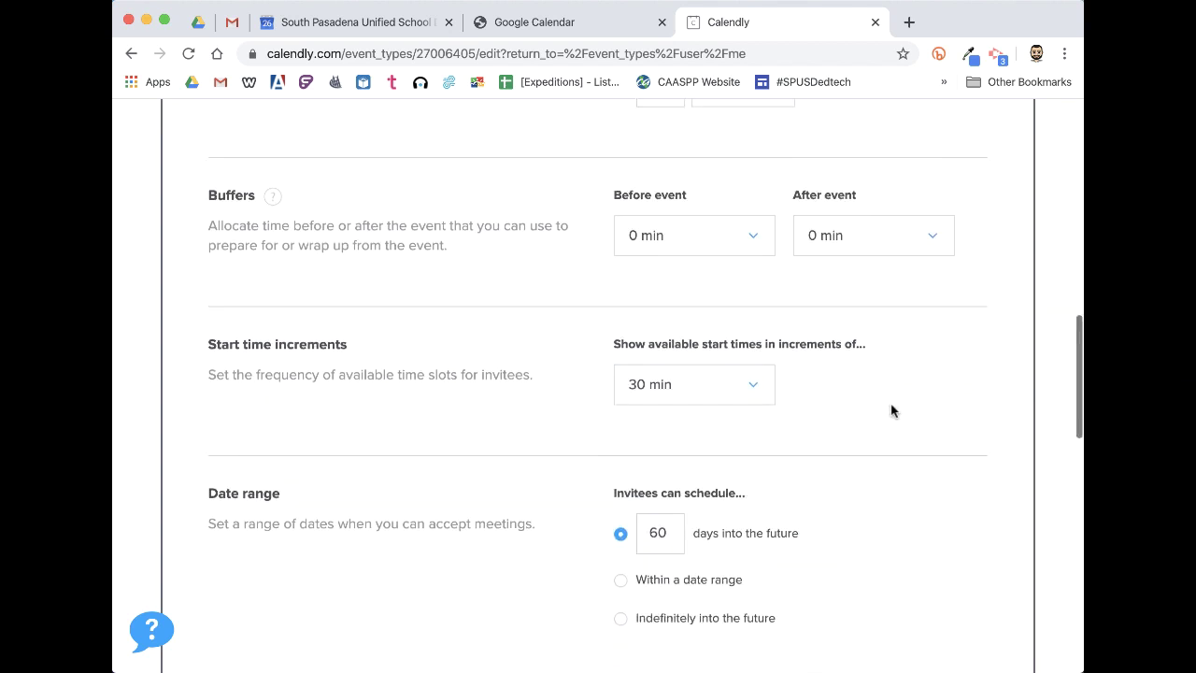
scroll(892, 411, "up", 3)
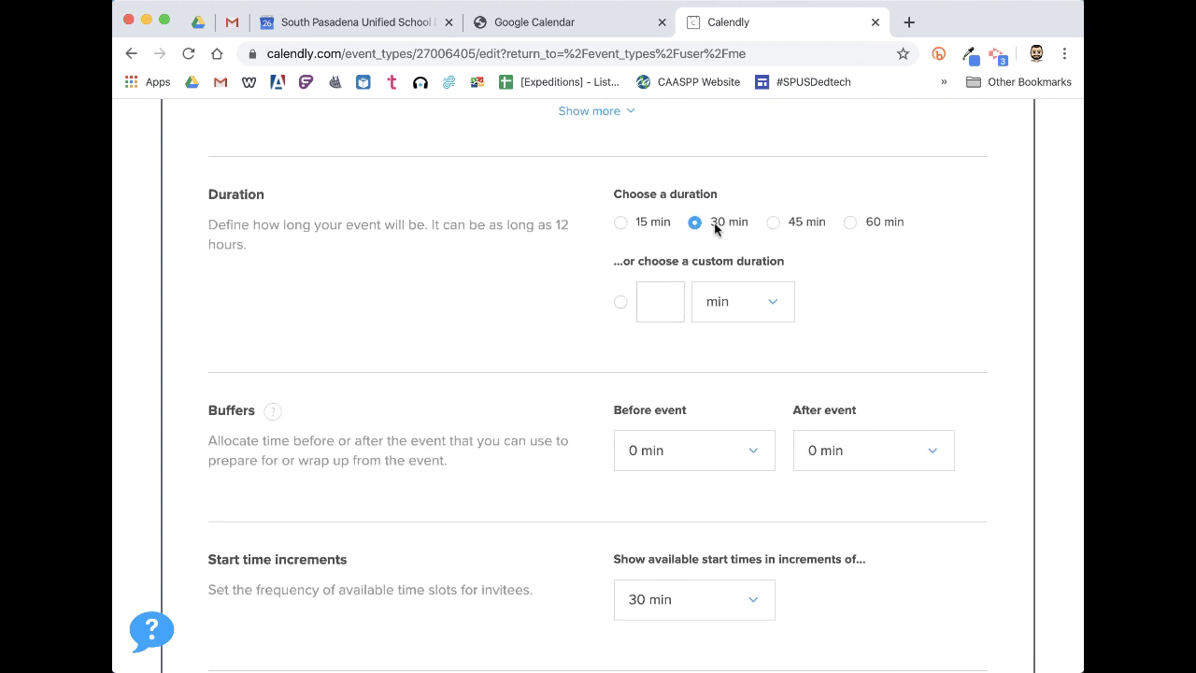
scroll(709, 254, "down", 5)
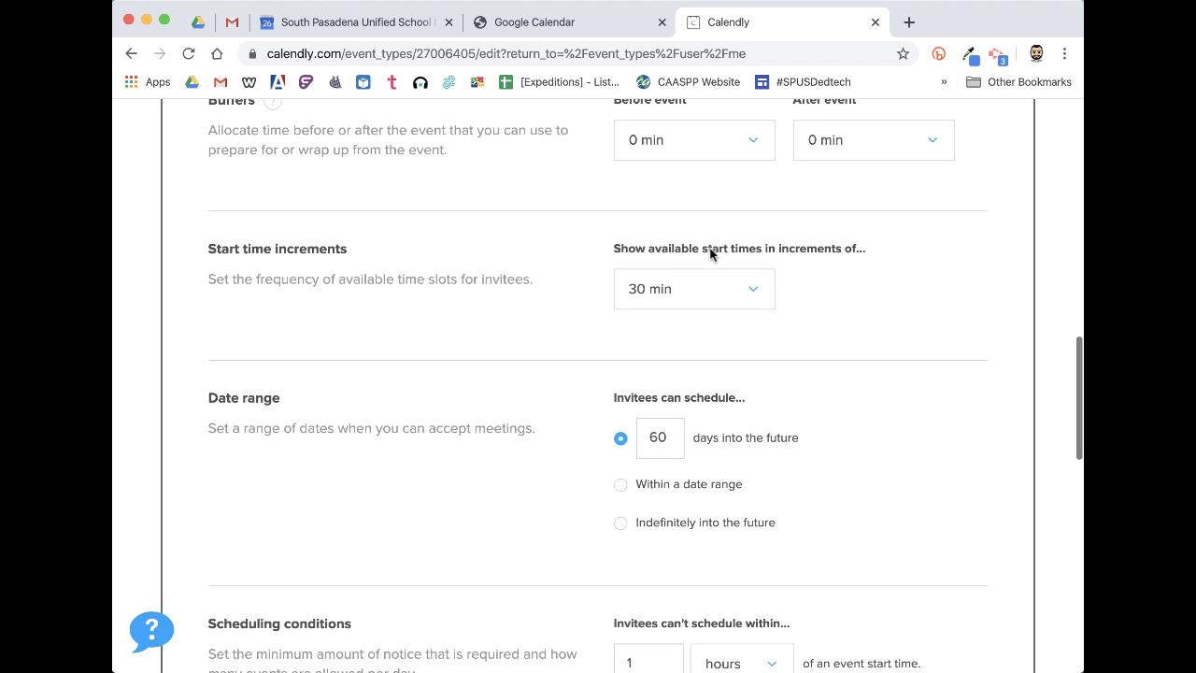
- Review the date range, scheduling conditions, time zone display and secret event settings, and close the booking settings without saving
scroll(620, 458, "down", 1)
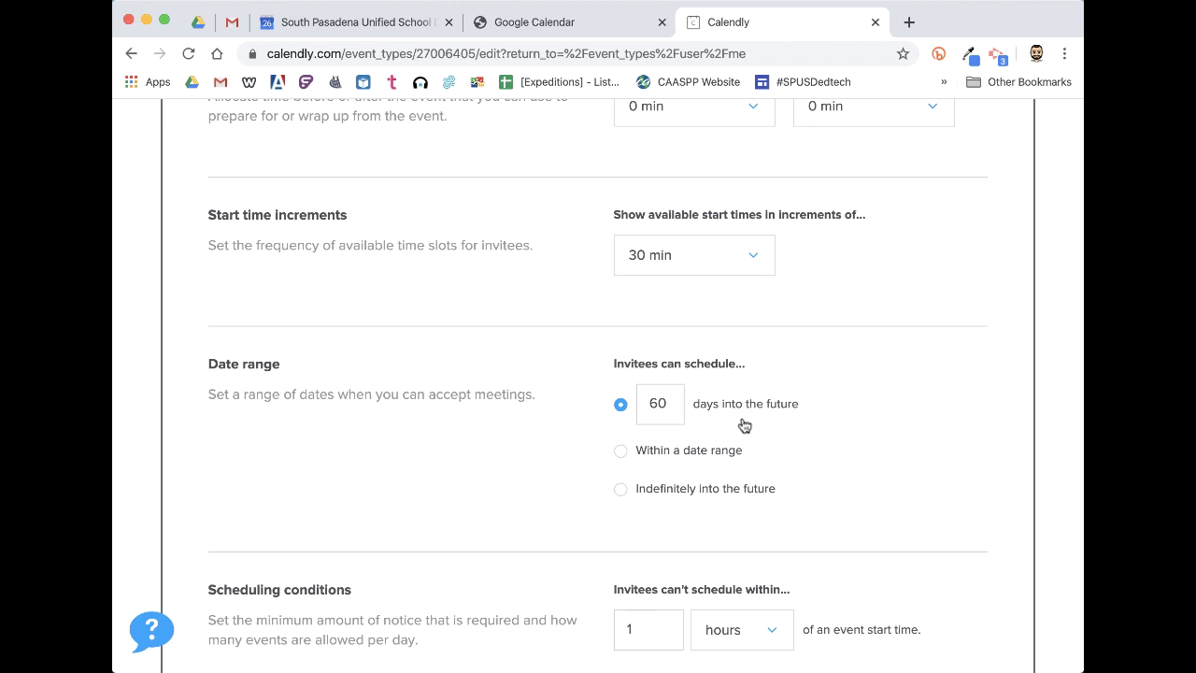
scroll(744, 425, "down", 6)
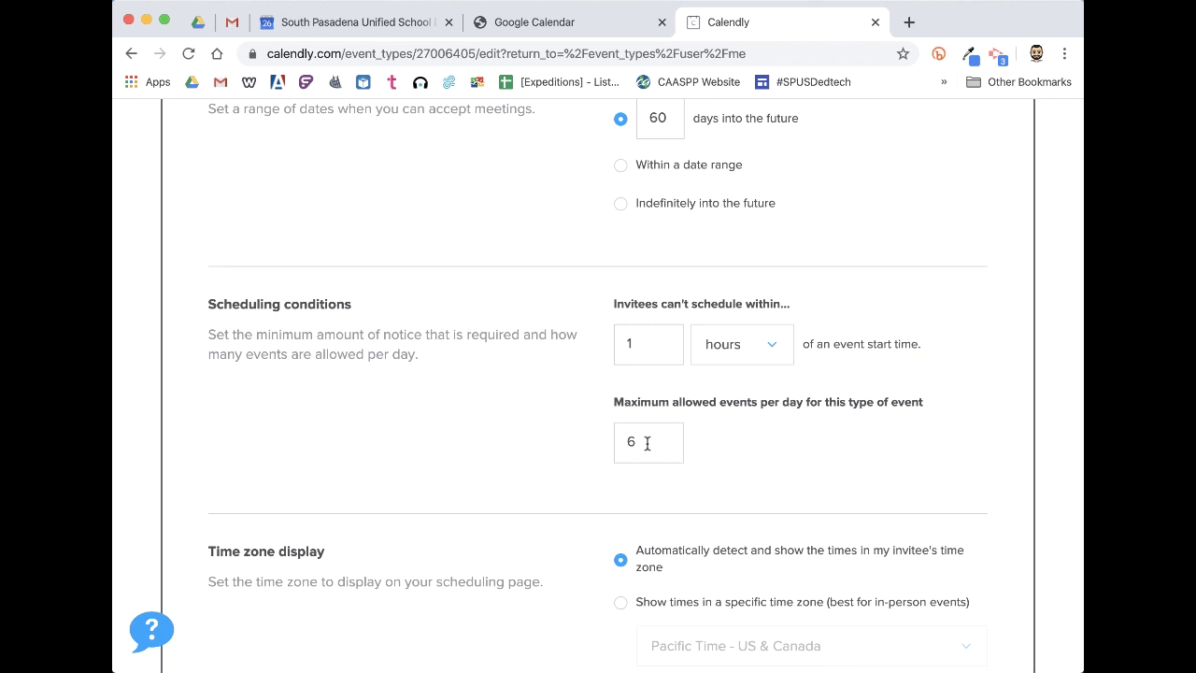
scroll(649, 447, "down", 3)
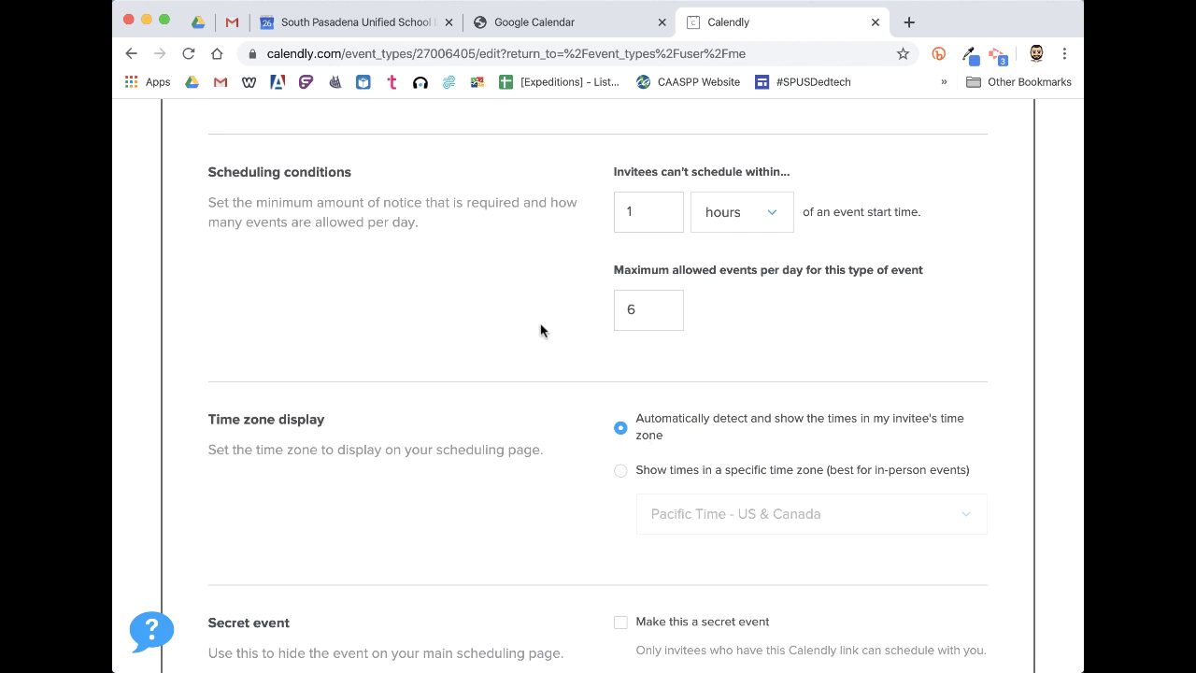
scroll(540, 330, "down", 5)
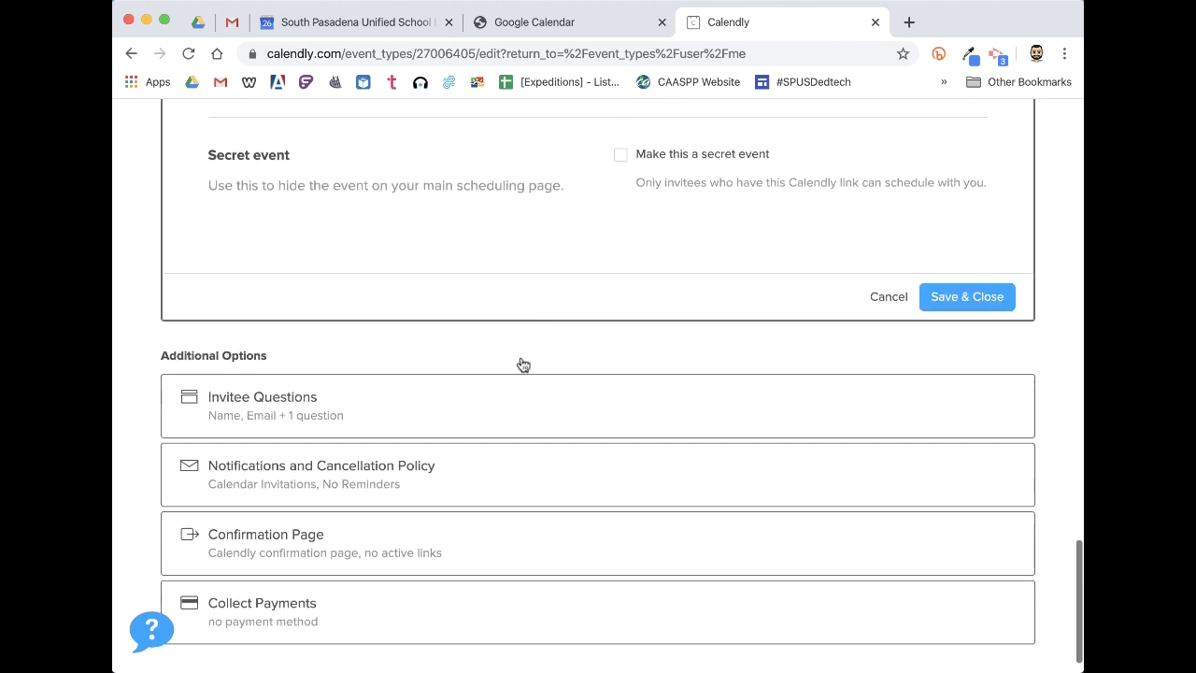
left_click(886, 296)
- Open the invitee questions and draft a required question "What is your favorite day of the week?" with radio button answers
left_click(255, 377)
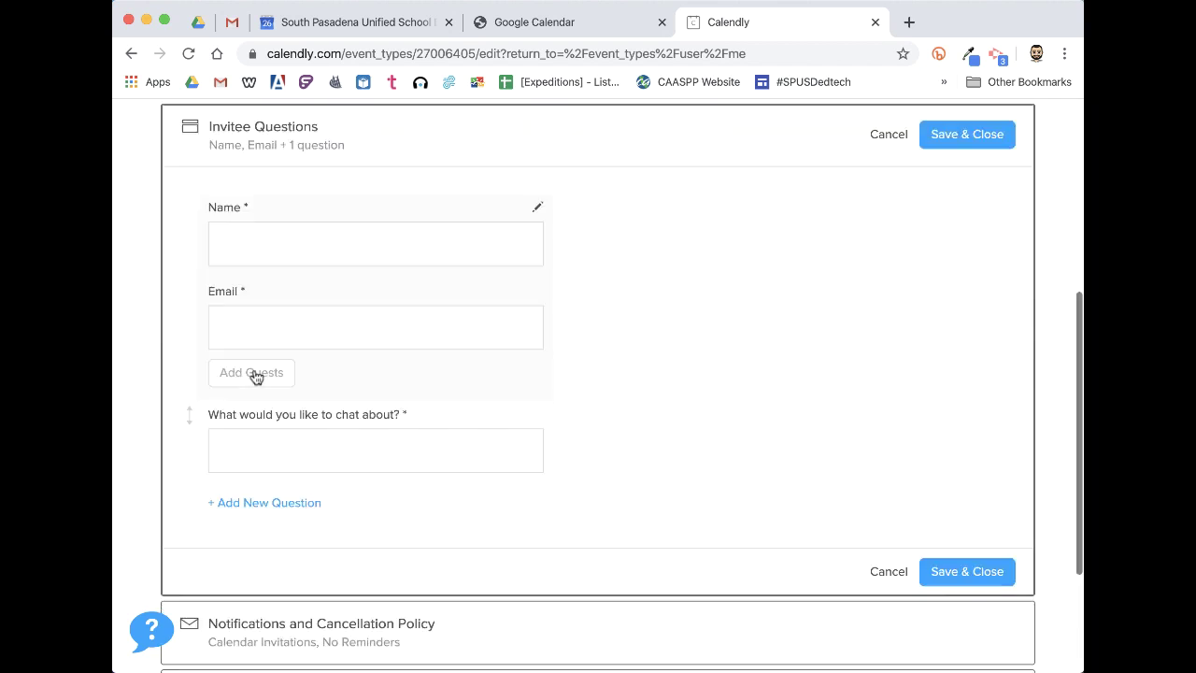
scroll(270, 339, "up", 1)
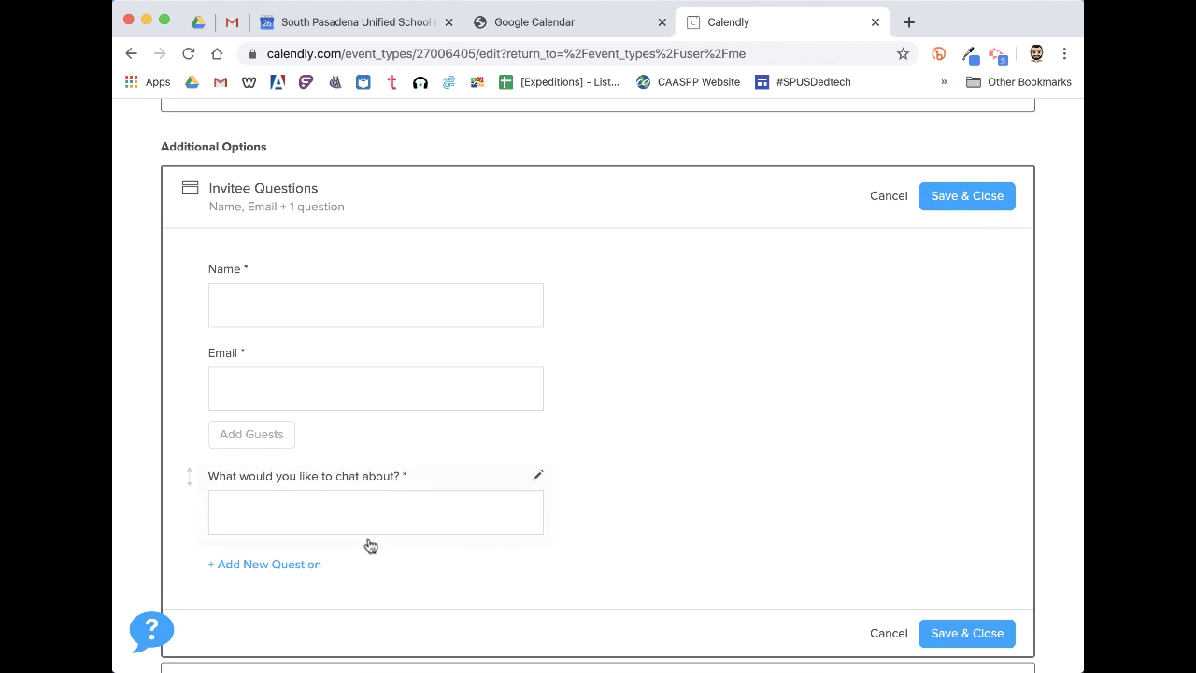
left_click(275, 566)
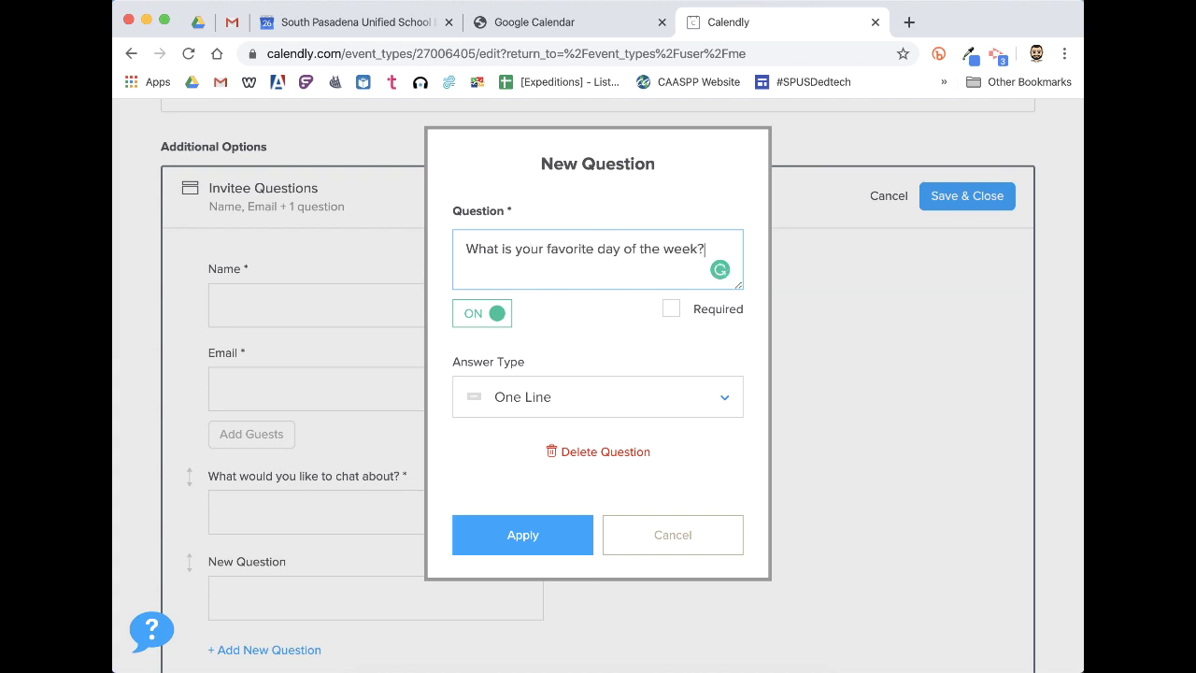
left_click(669, 308)
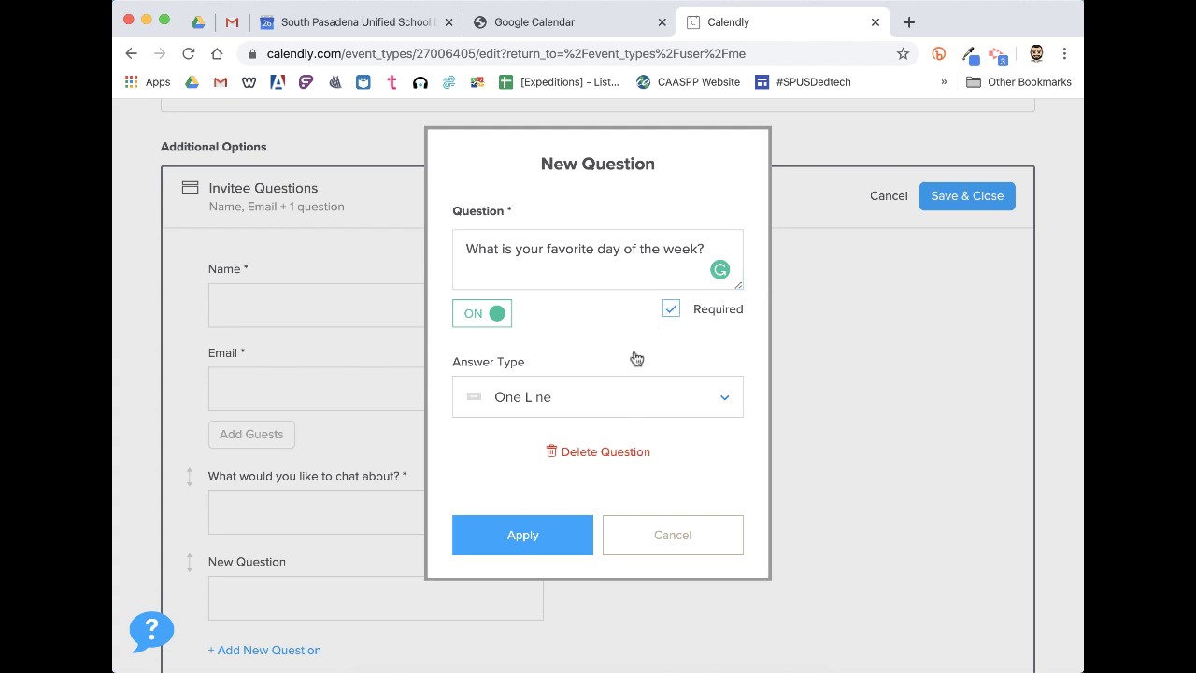
left_click(641, 414)
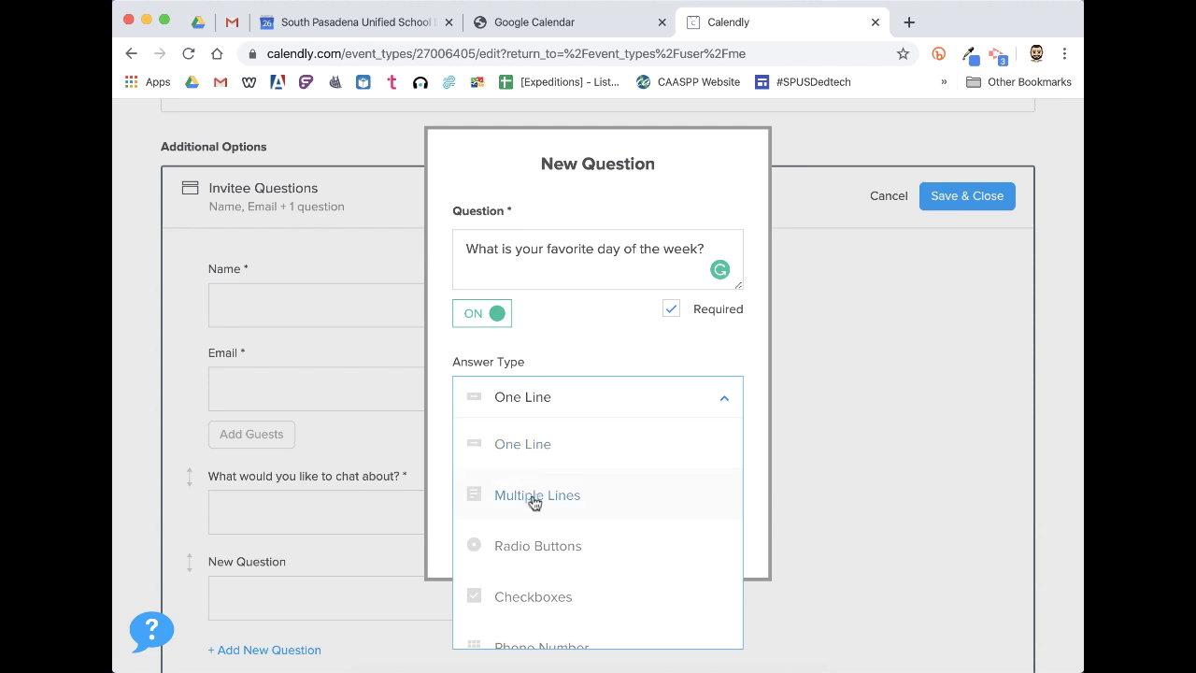
scroll(552, 549, "down", 1)
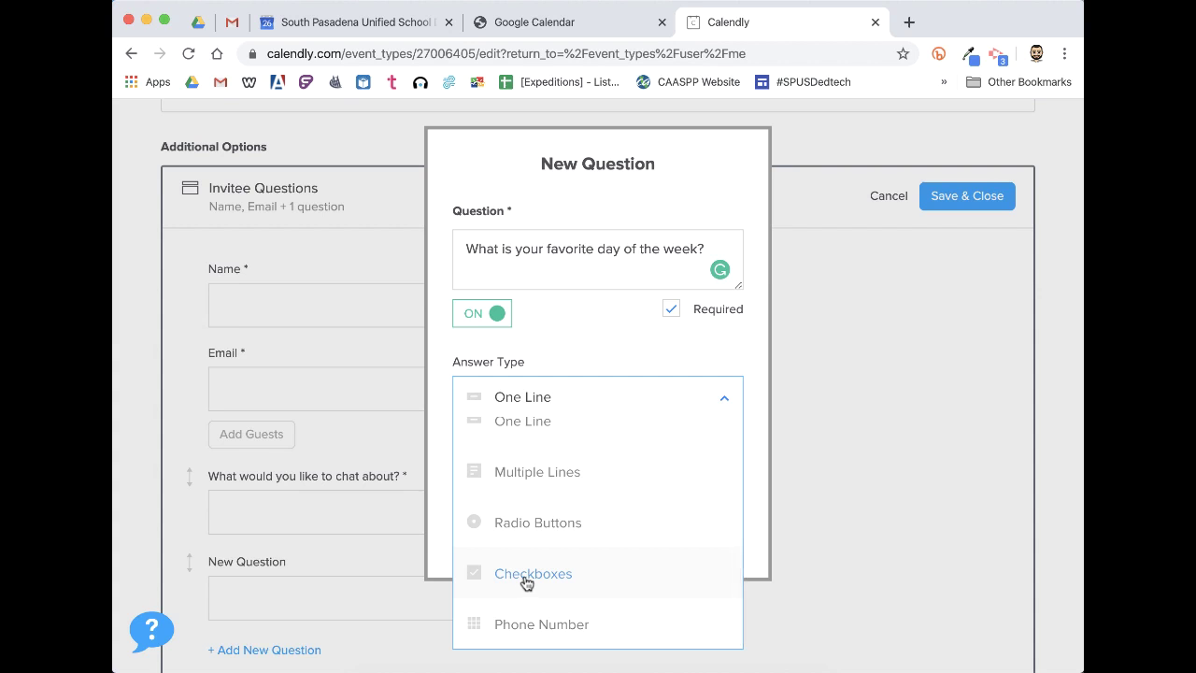
left_click(535, 526)
- Enter Monday, Tuesday and Wednesday as the answer choices, and discard the new question and all invitee question changes
left_click(535, 529)
type("Monday")
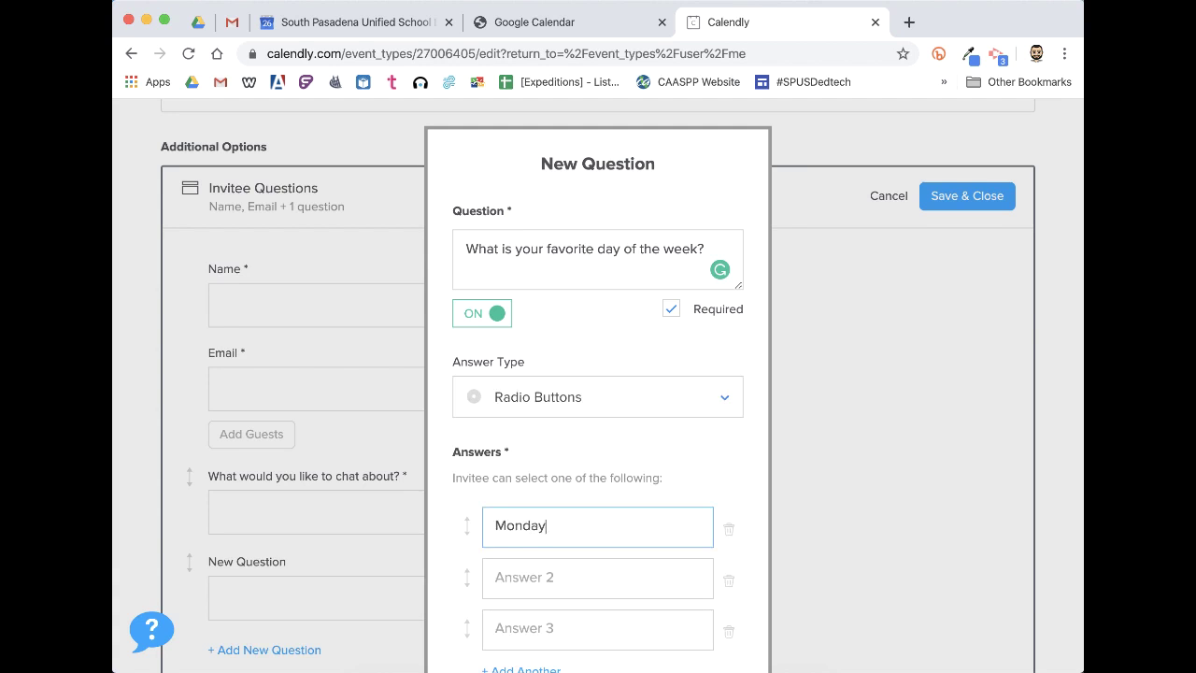
key("Tab")
type("T")
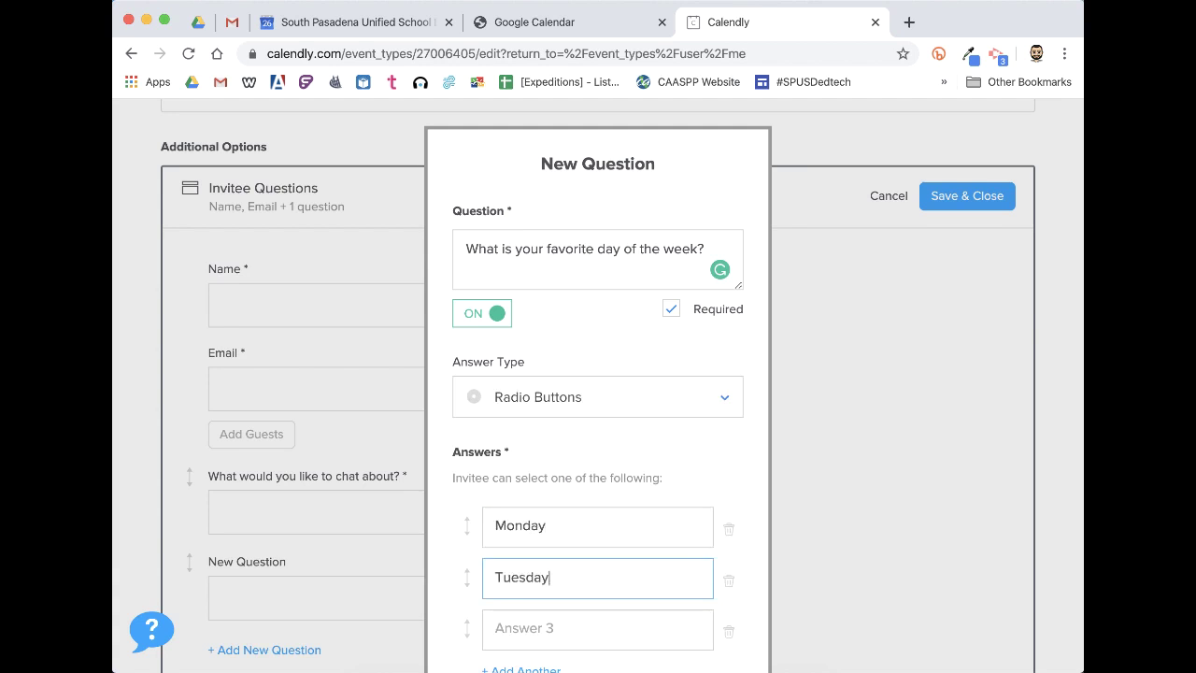
key("Tab")
type("We")
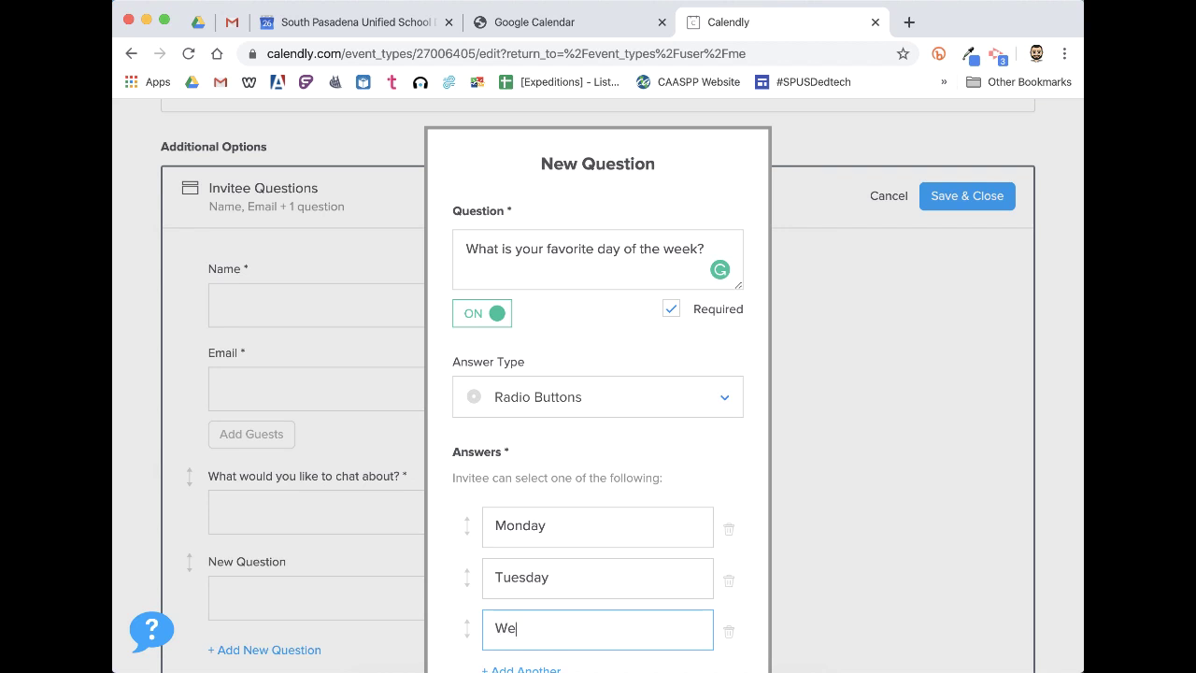
scroll(589, 510, "down", 5)
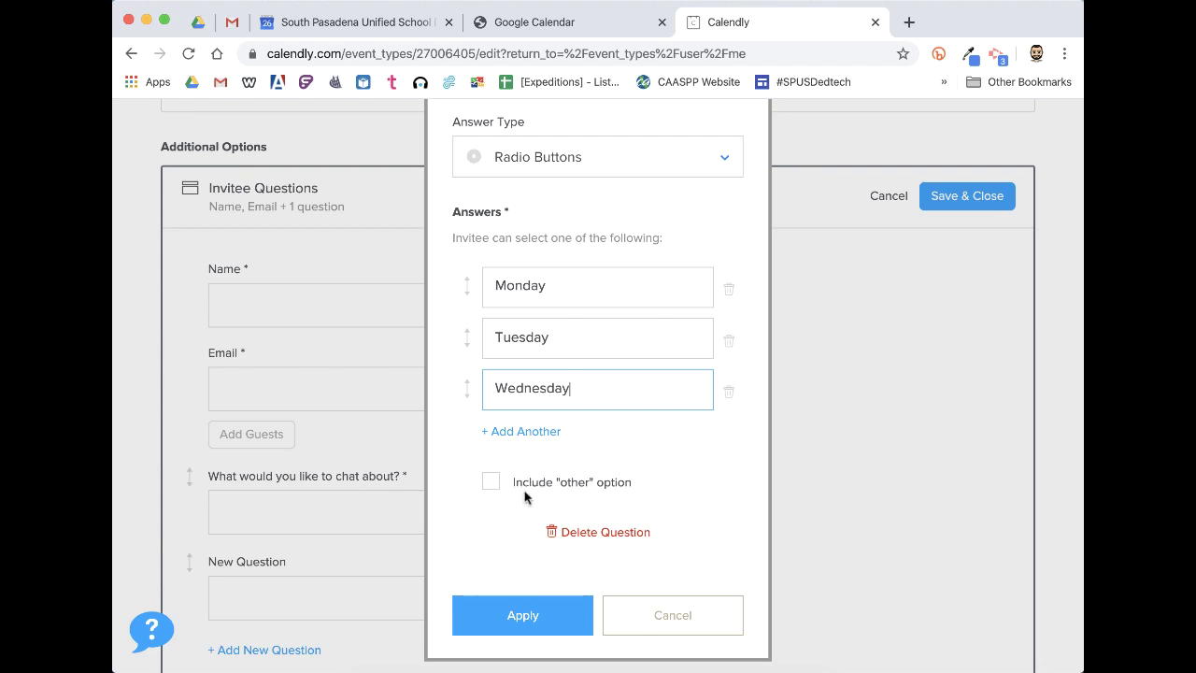
left_click(647, 617)
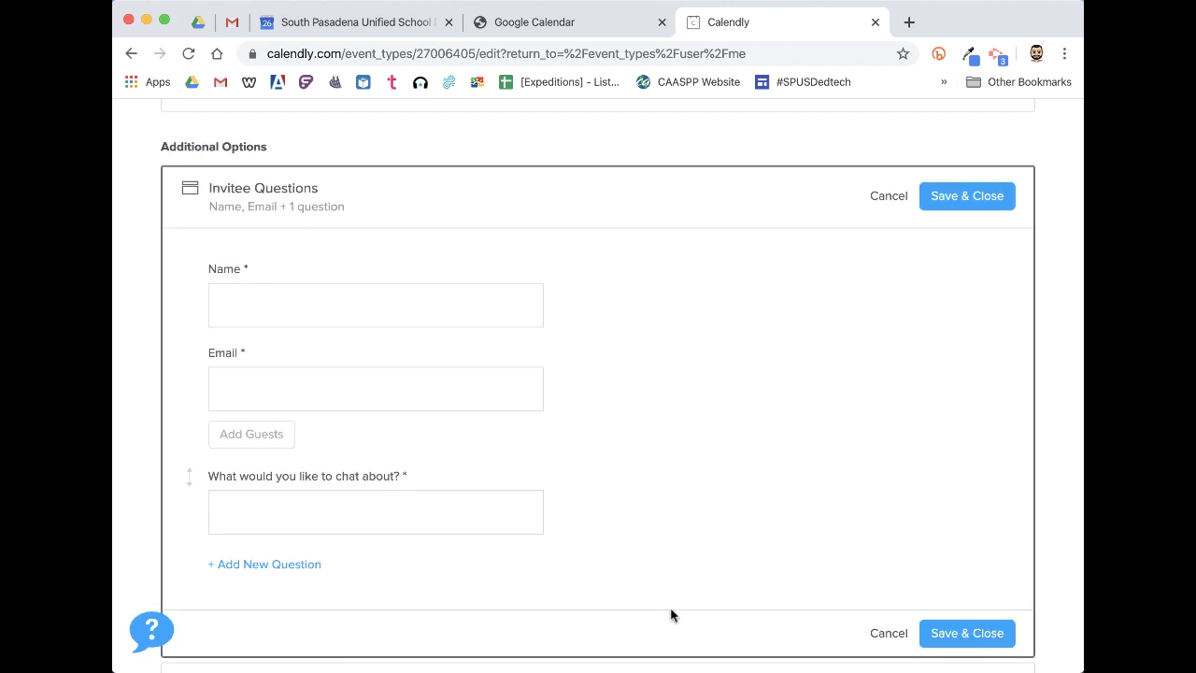
left_click(878, 634)
left_click(572, 285)
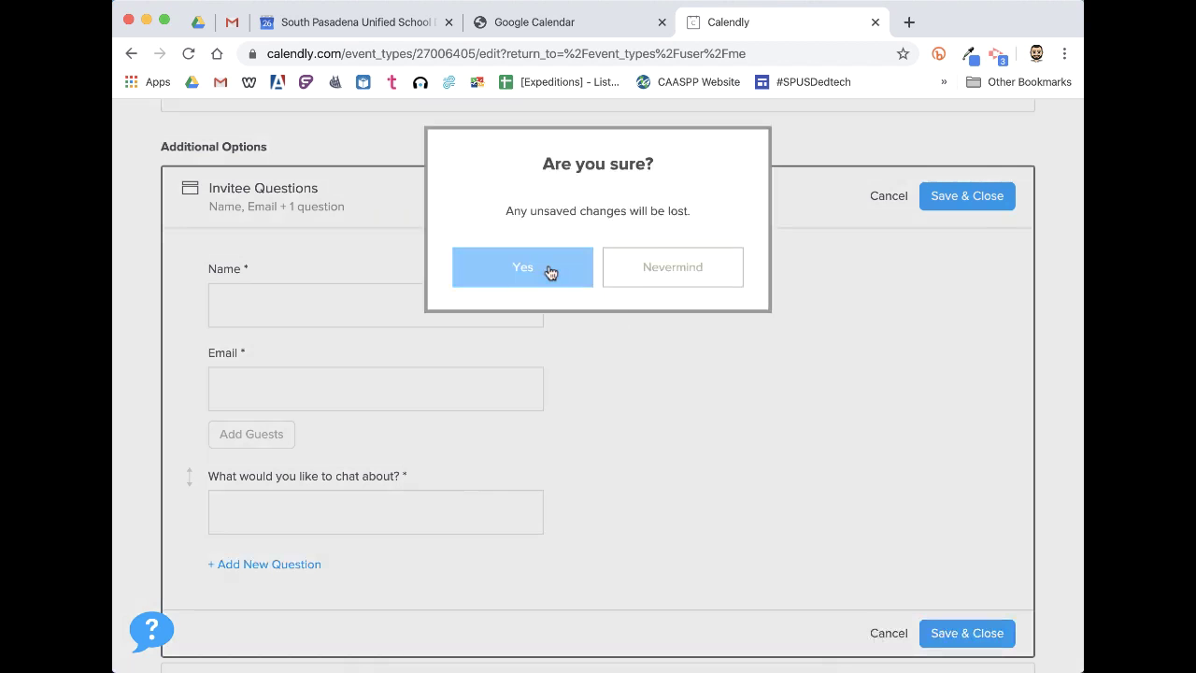
- Return to the list of event types and copy the Distance Learning event's booking link
scroll(550, 271, "up", 3)
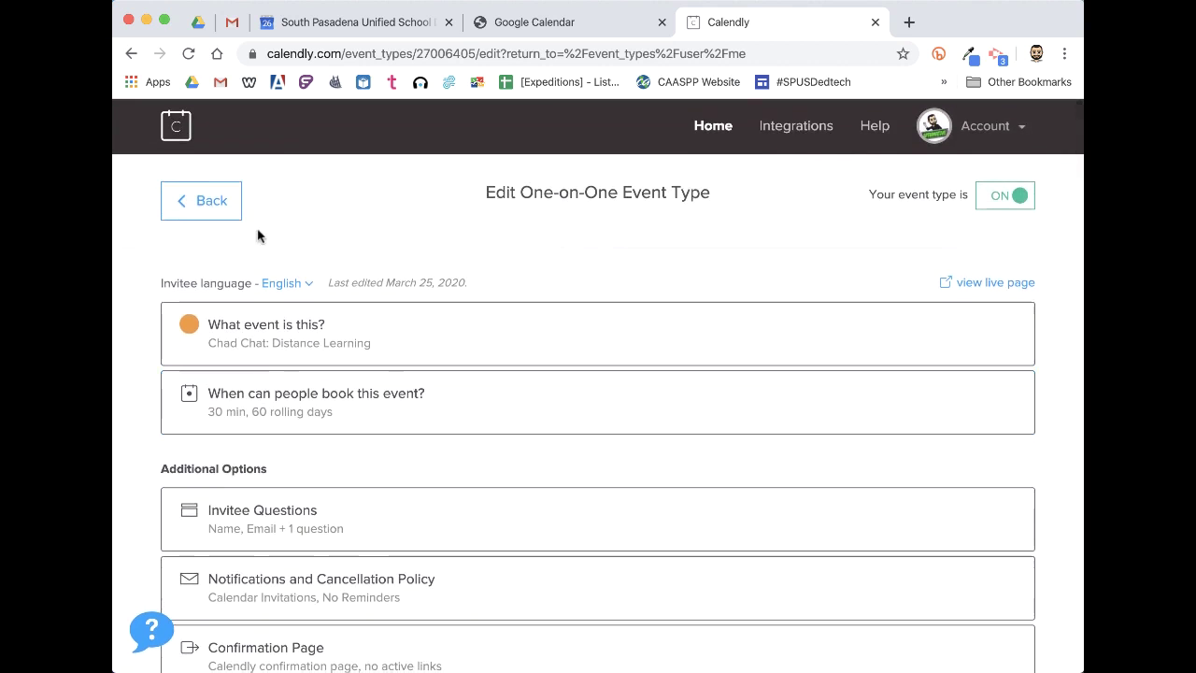
left_click(208, 199)
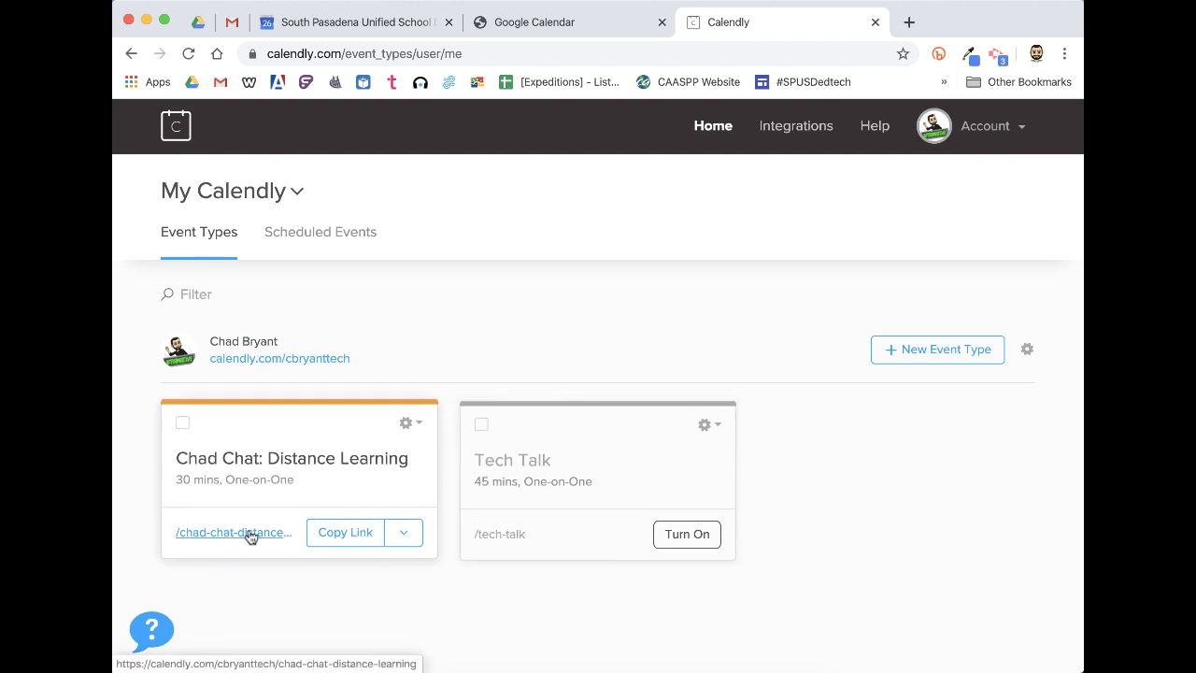
left_click(348, 532)
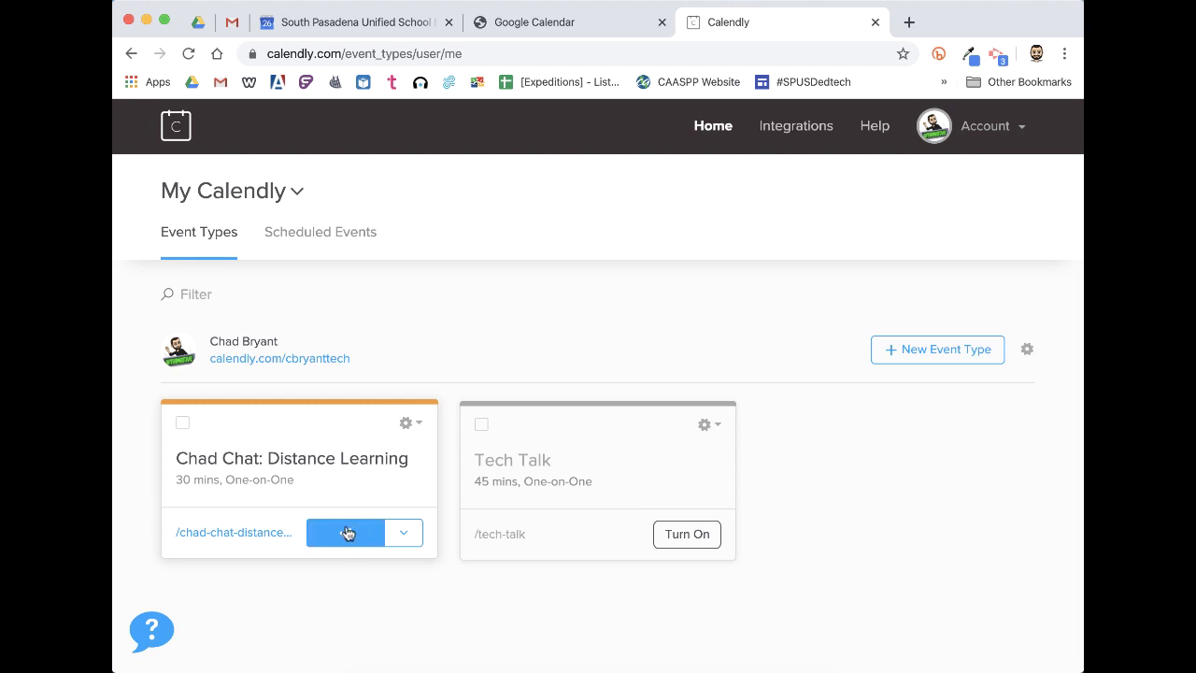
- Switch to Gmail, start a new message and show the link behind "Book Me" in the signature
left_click(234, 22)
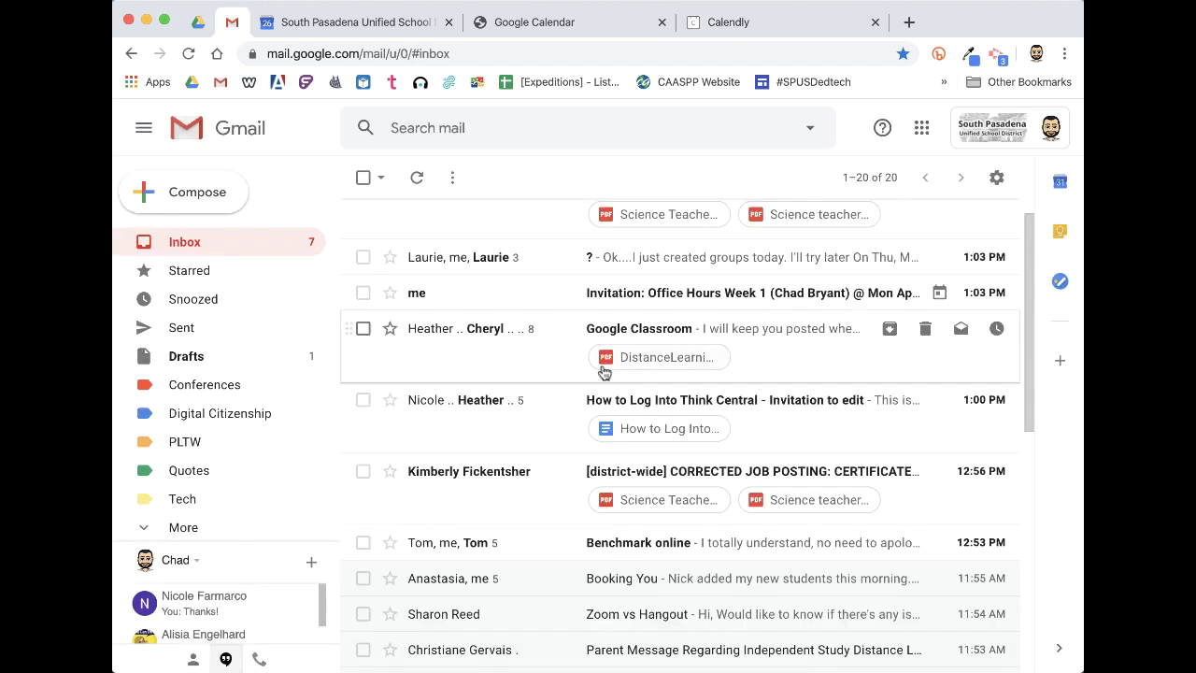
left_click(191, 196)
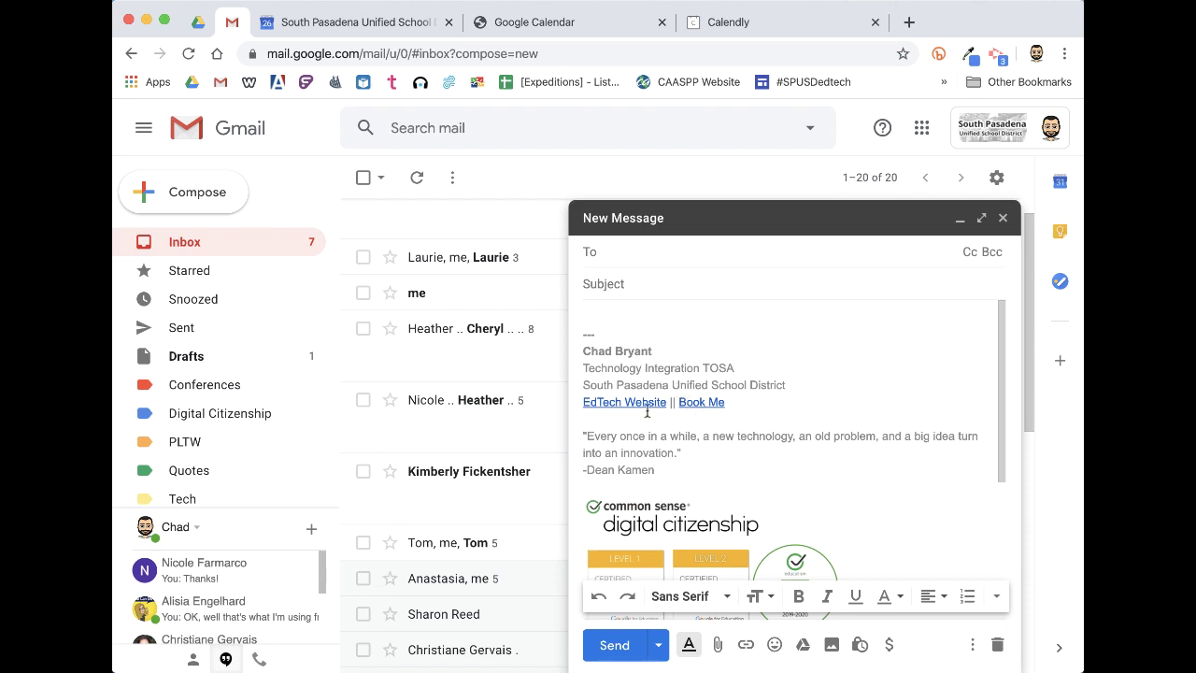
left_click(697, 403)
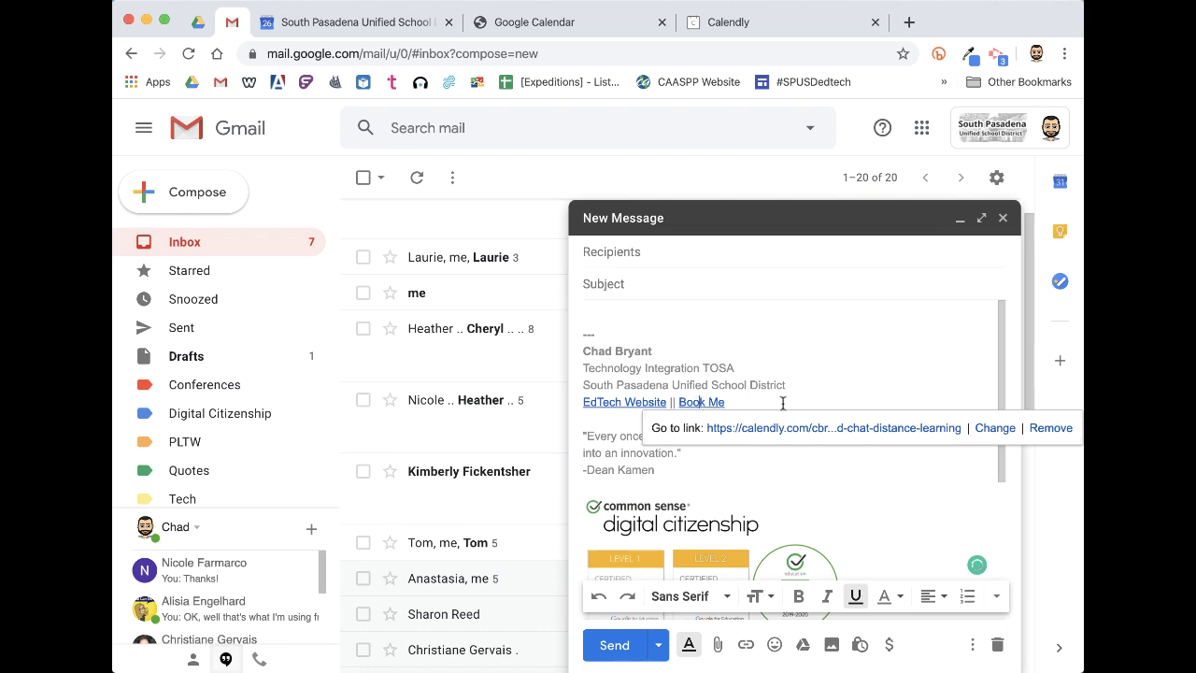
- Open the booking page from the signature link and check the available dates in April and March 2020
left_click(820, 432)
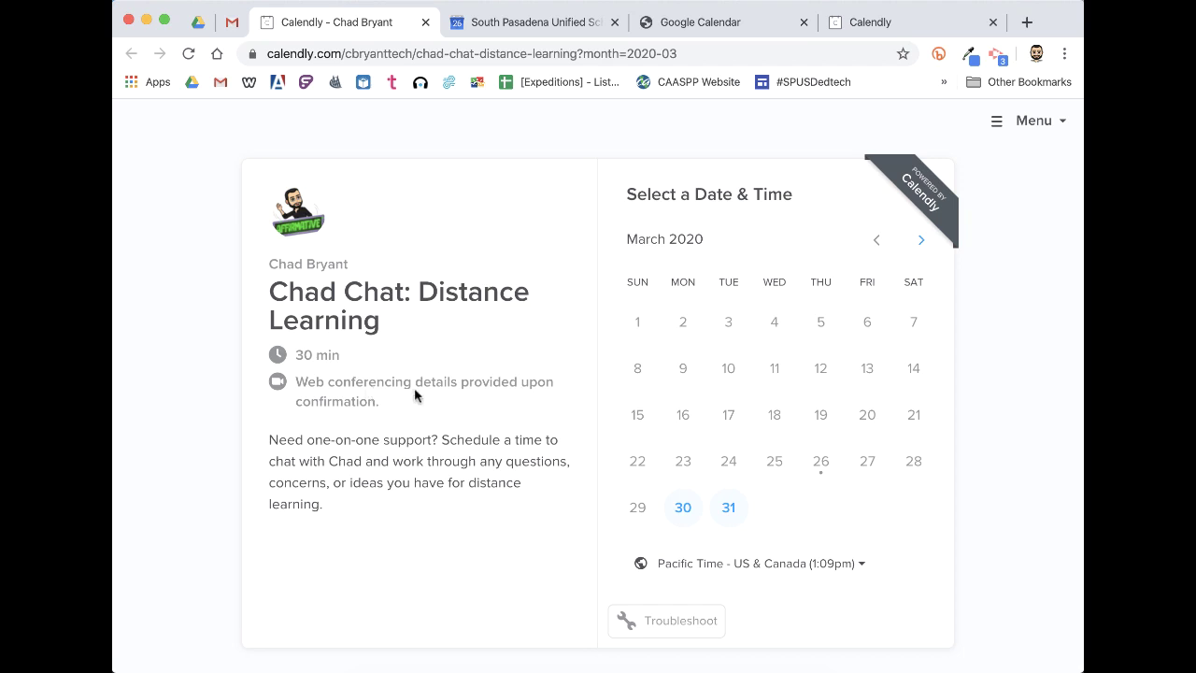
left_click(920, 239)
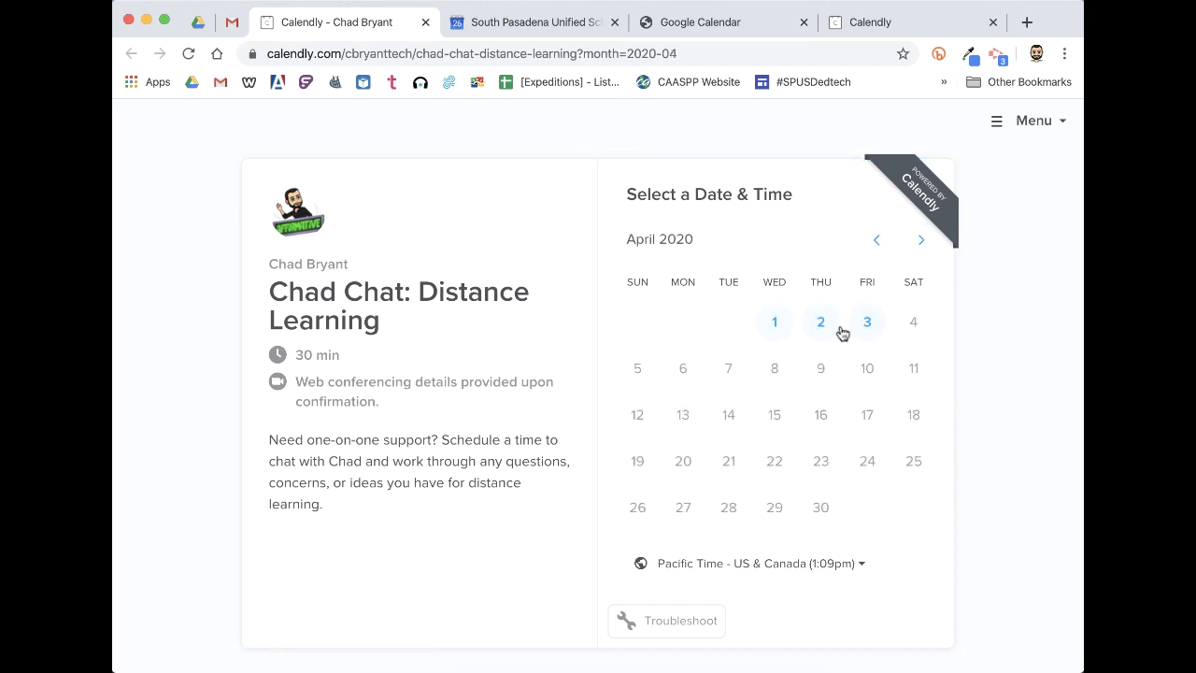
left_click(873, 243)
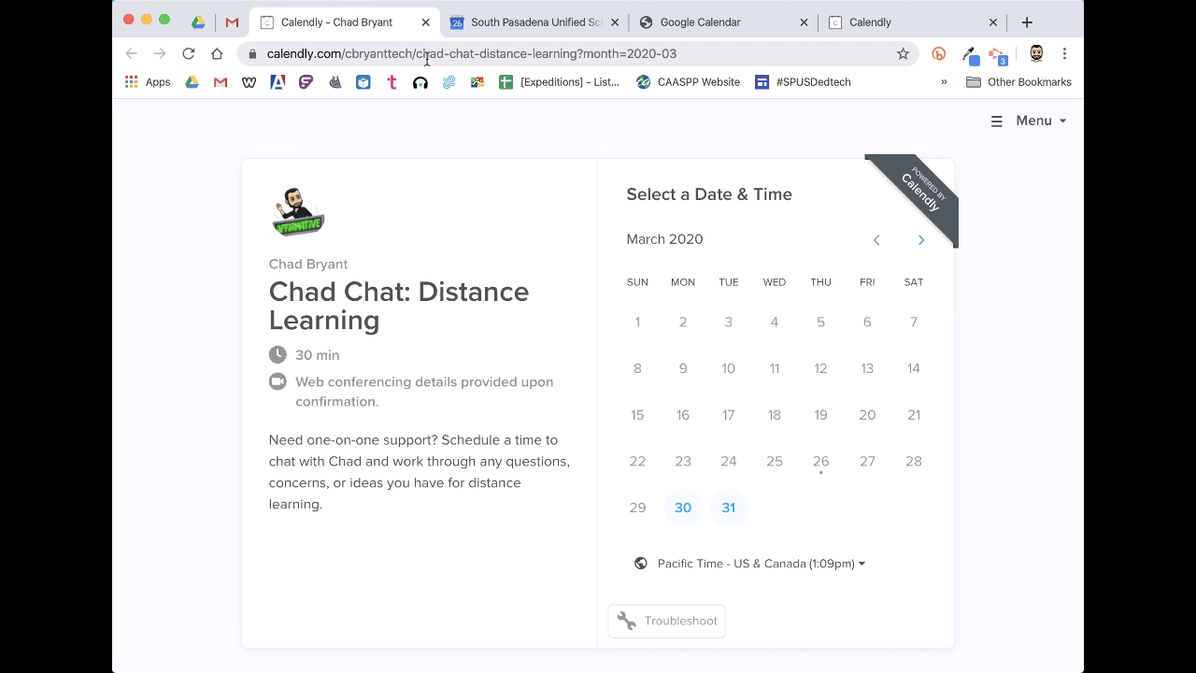
- Close the booking page and discard the draft email
left_click(423, 23)
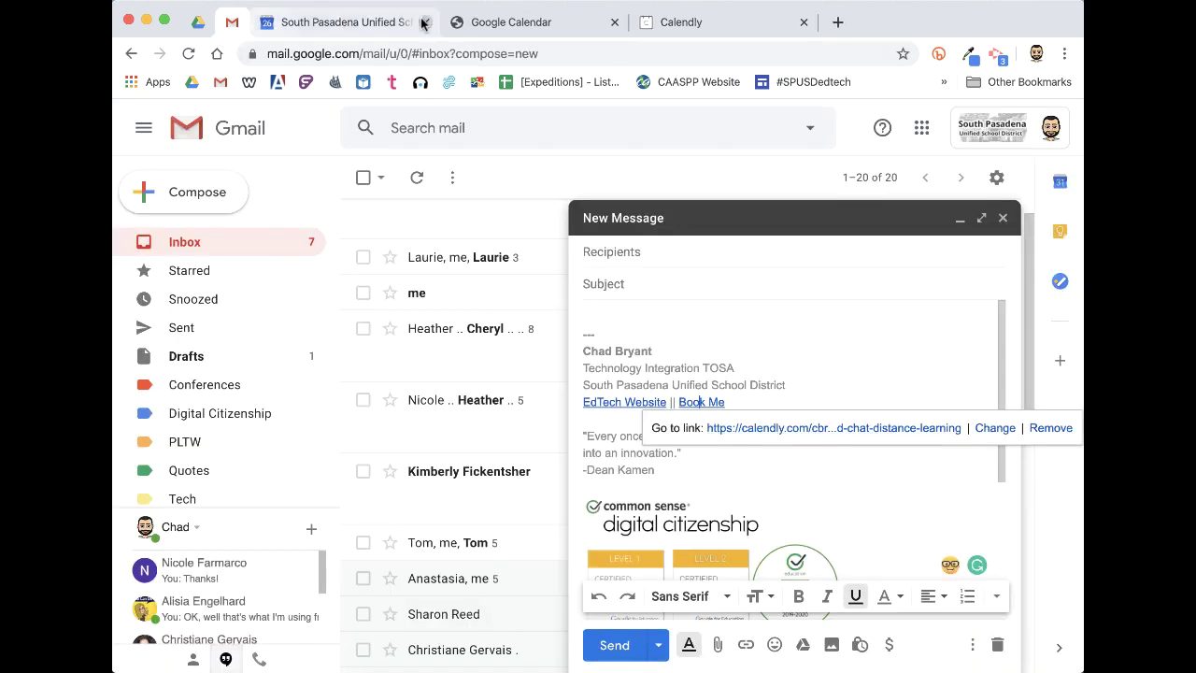
left_click(997, 644)
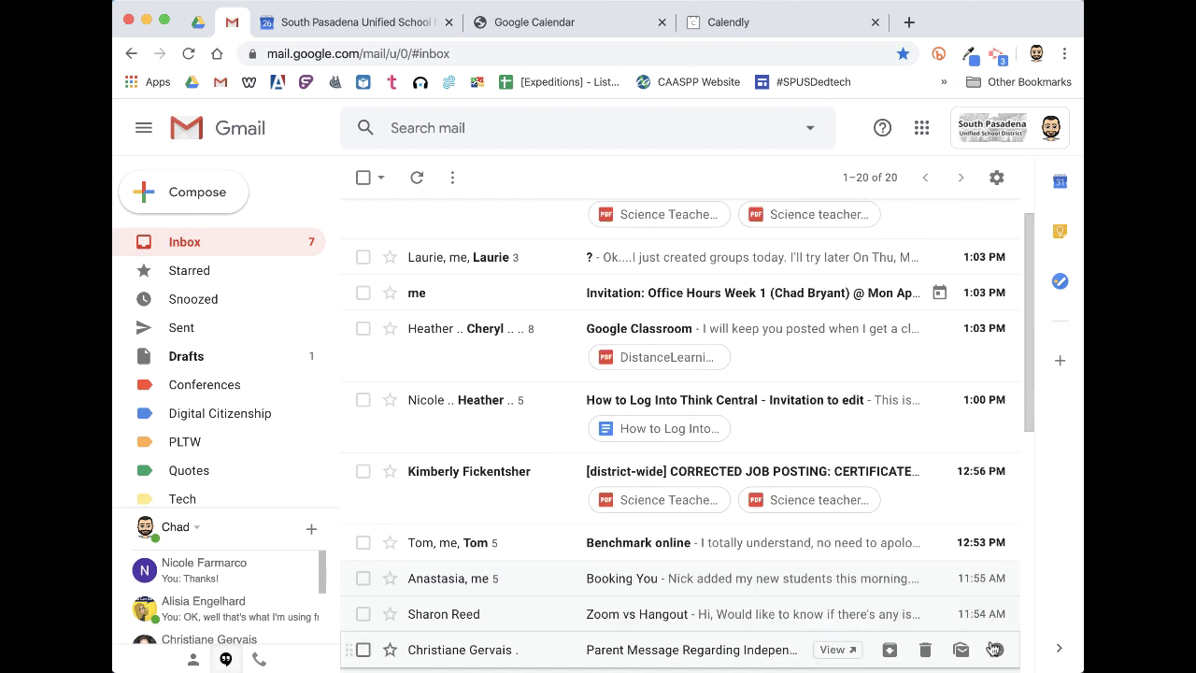
- Open Google Meet at meet.google.com, start a meeting nicknamed testroom and join it
left_click(909, 22)
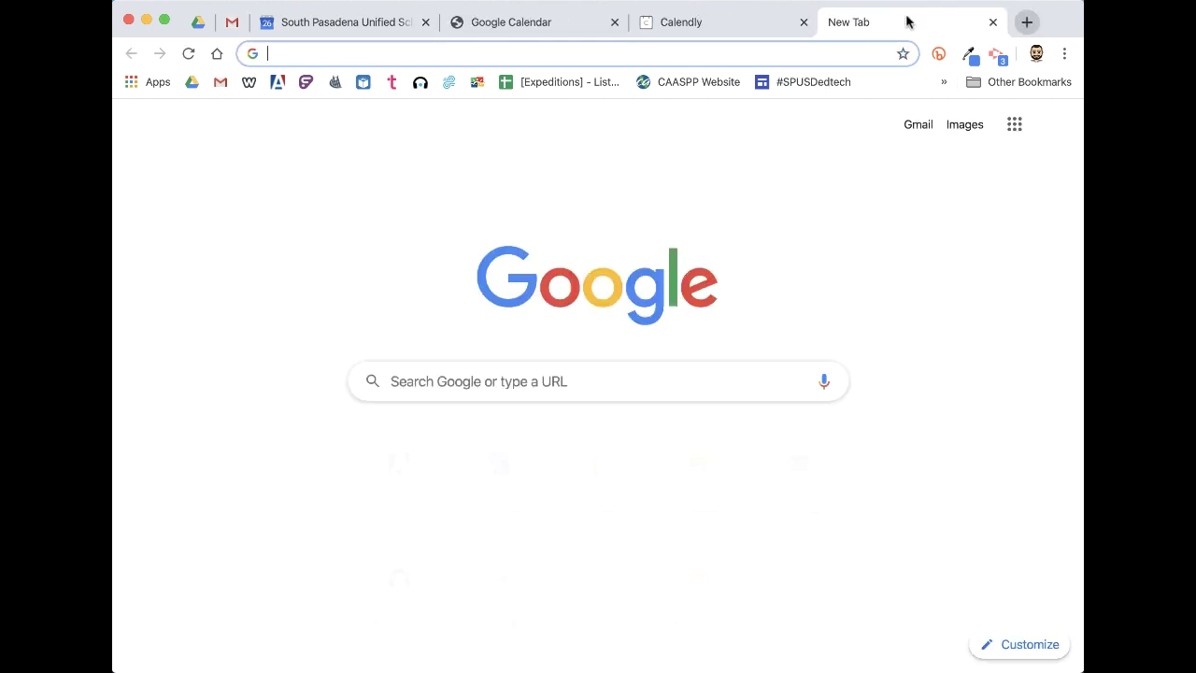
type("me")
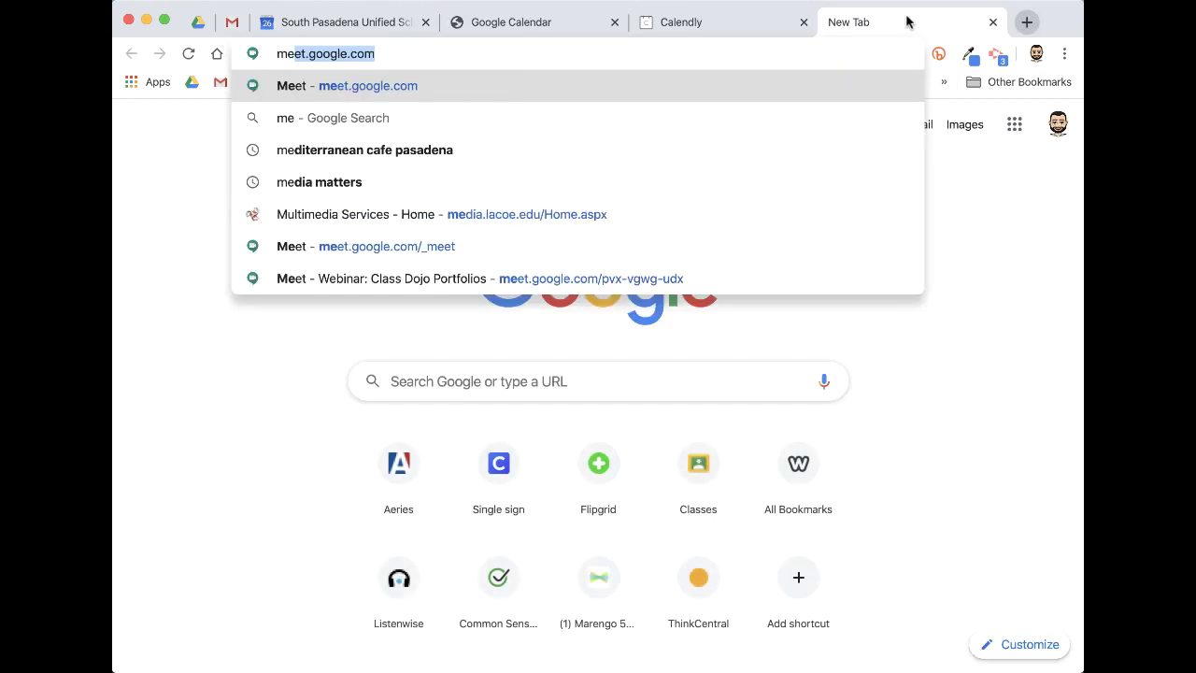
key("Return")
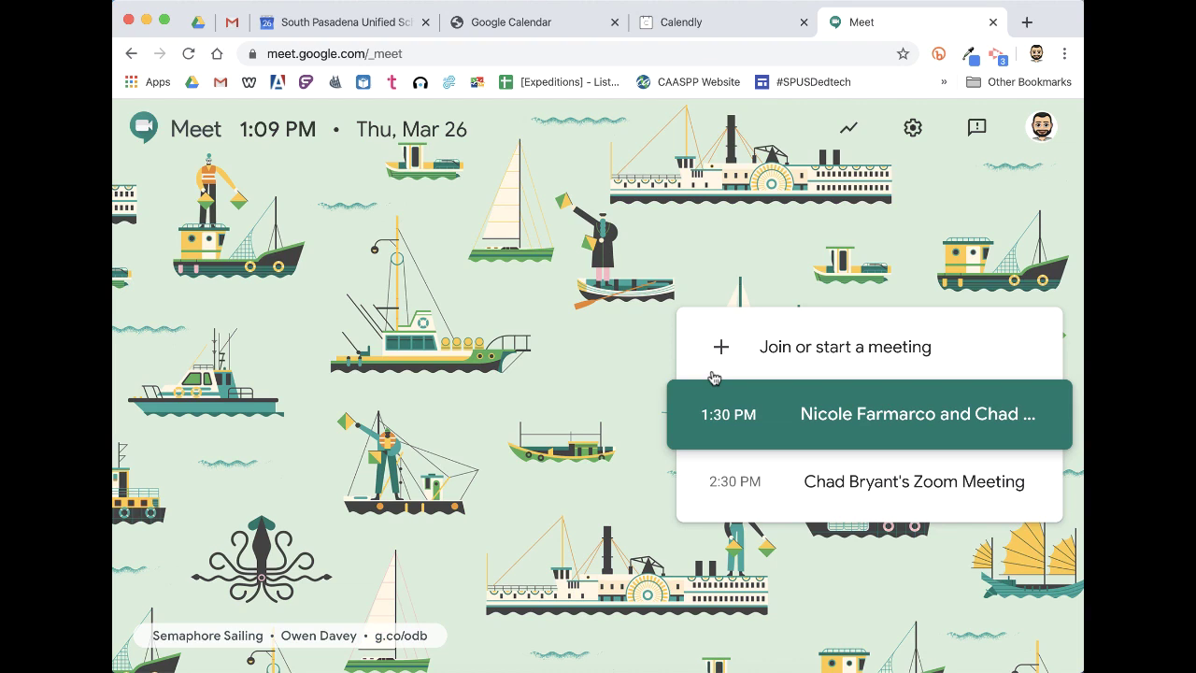
left_click(771, 346)
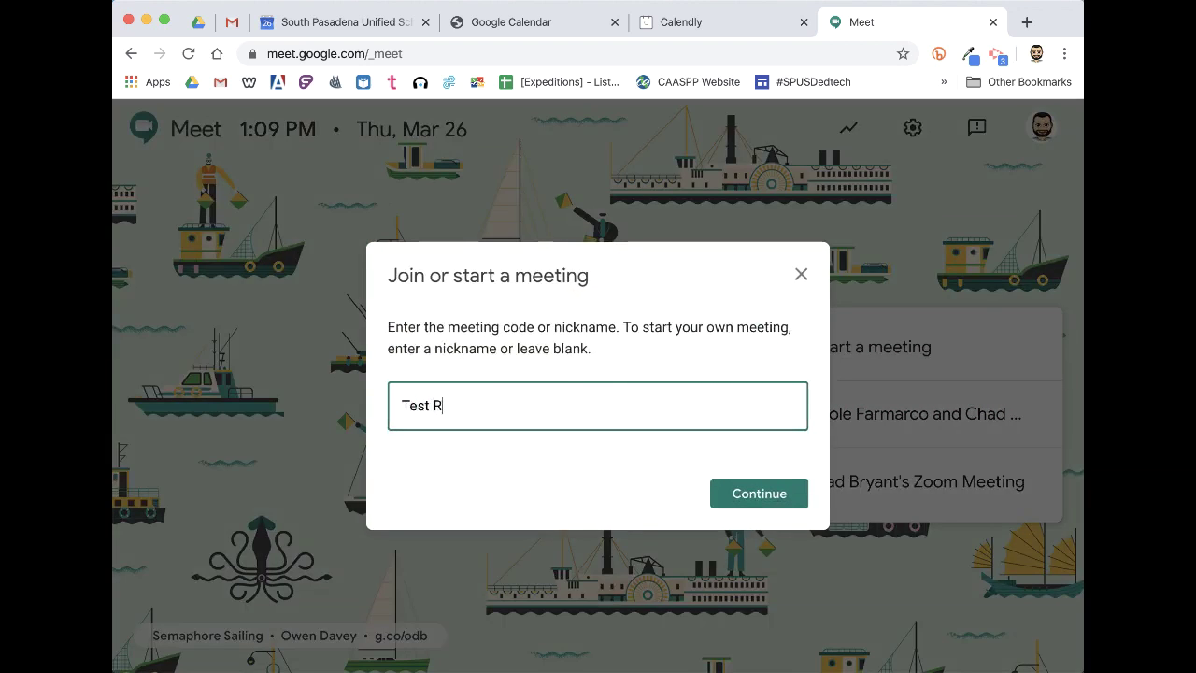
left_click(763, 502)
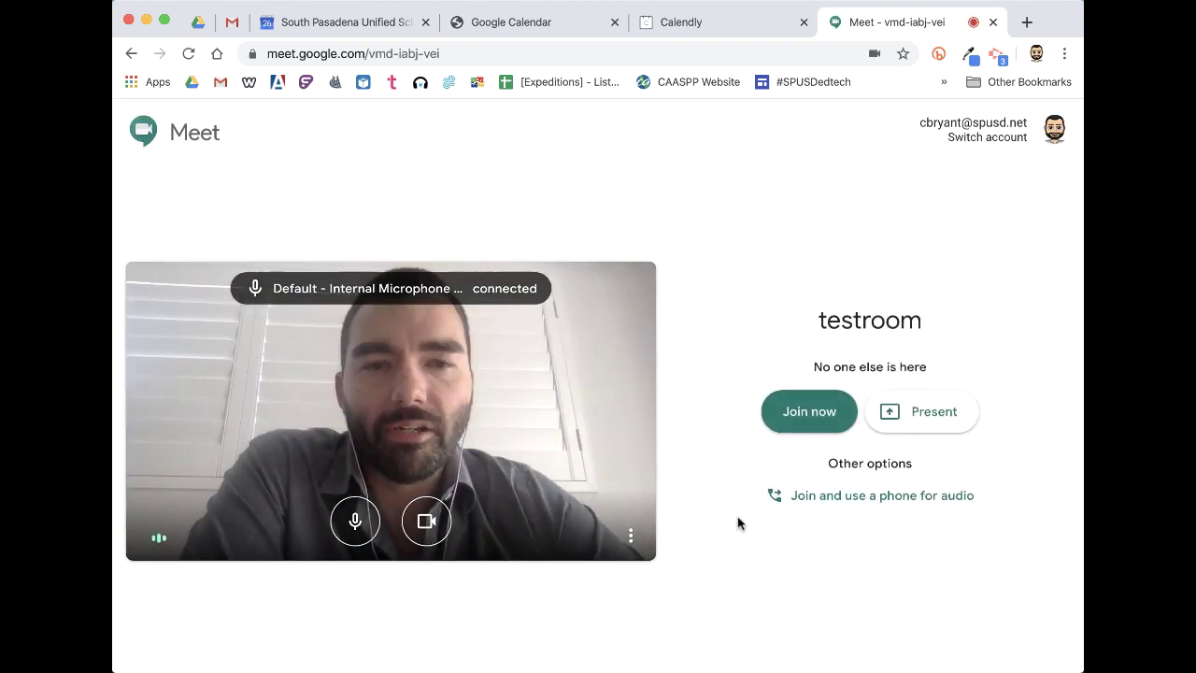
left_click(816, 412)
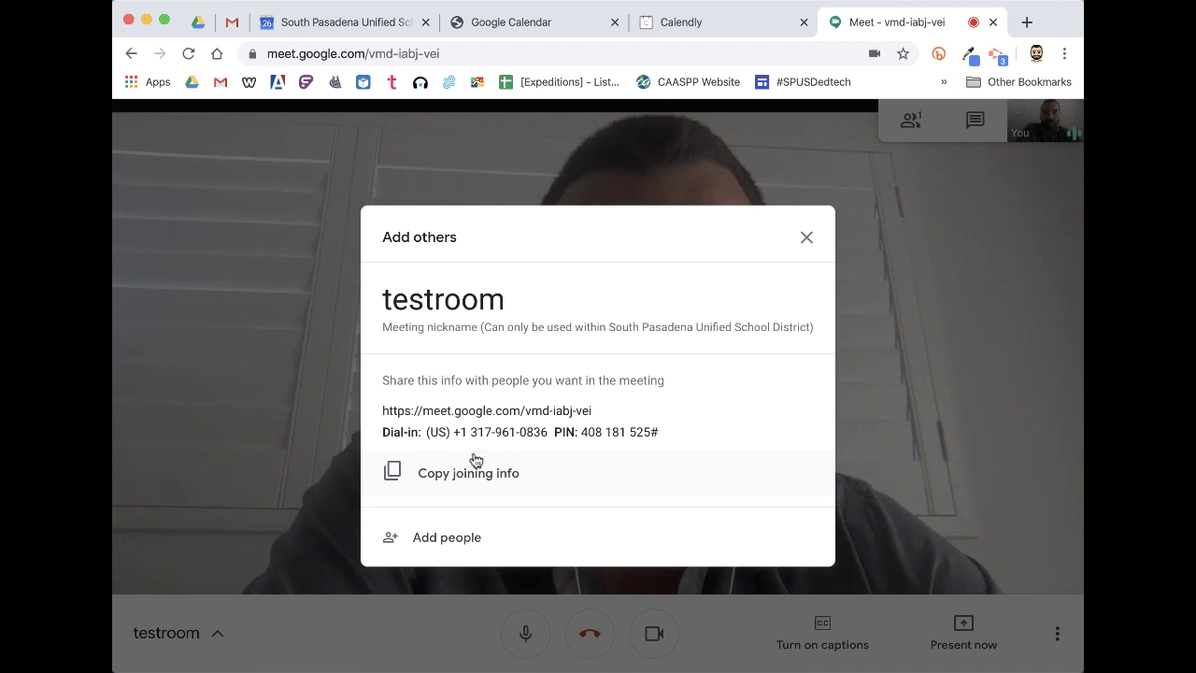
- Select the first two suggested contacts as meeting invitees and close the invitation form without sending
left_click(422, 538)
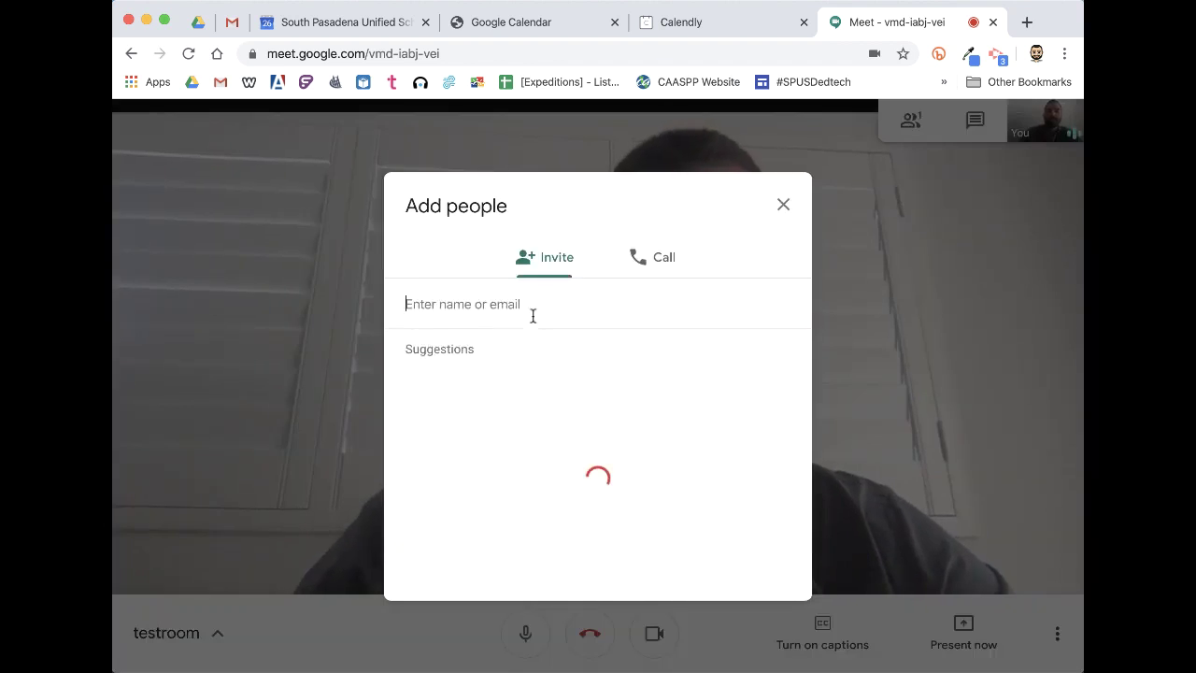
left_click(510, 392)
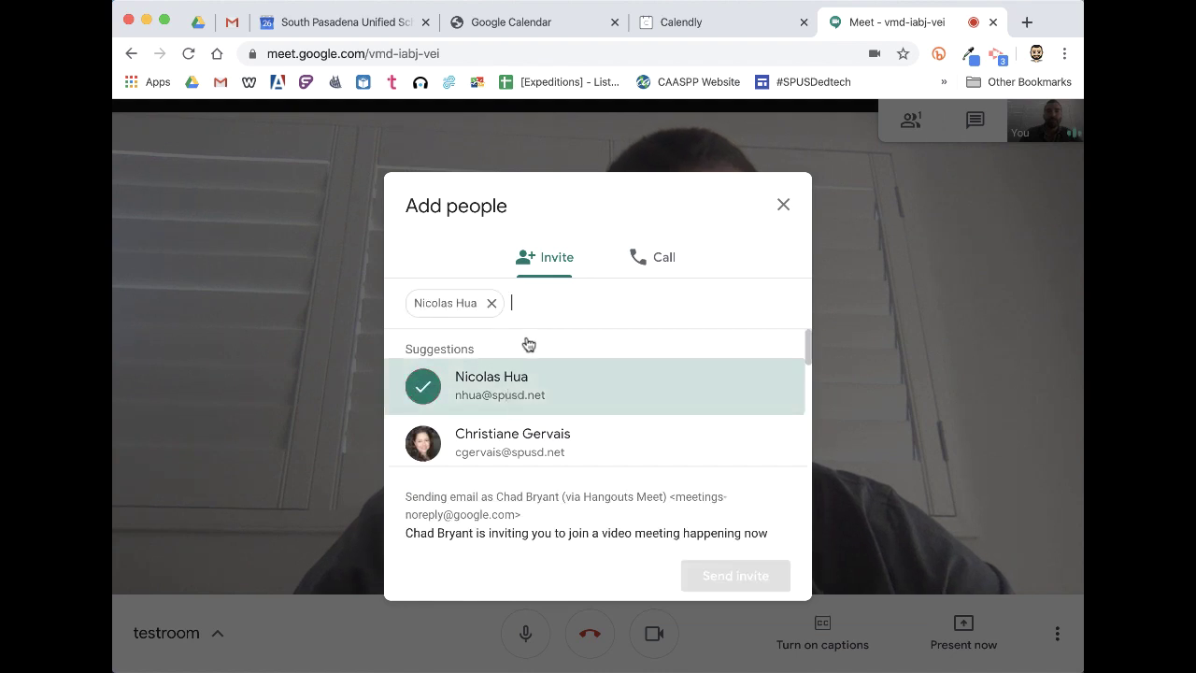
left_click(521, 435)
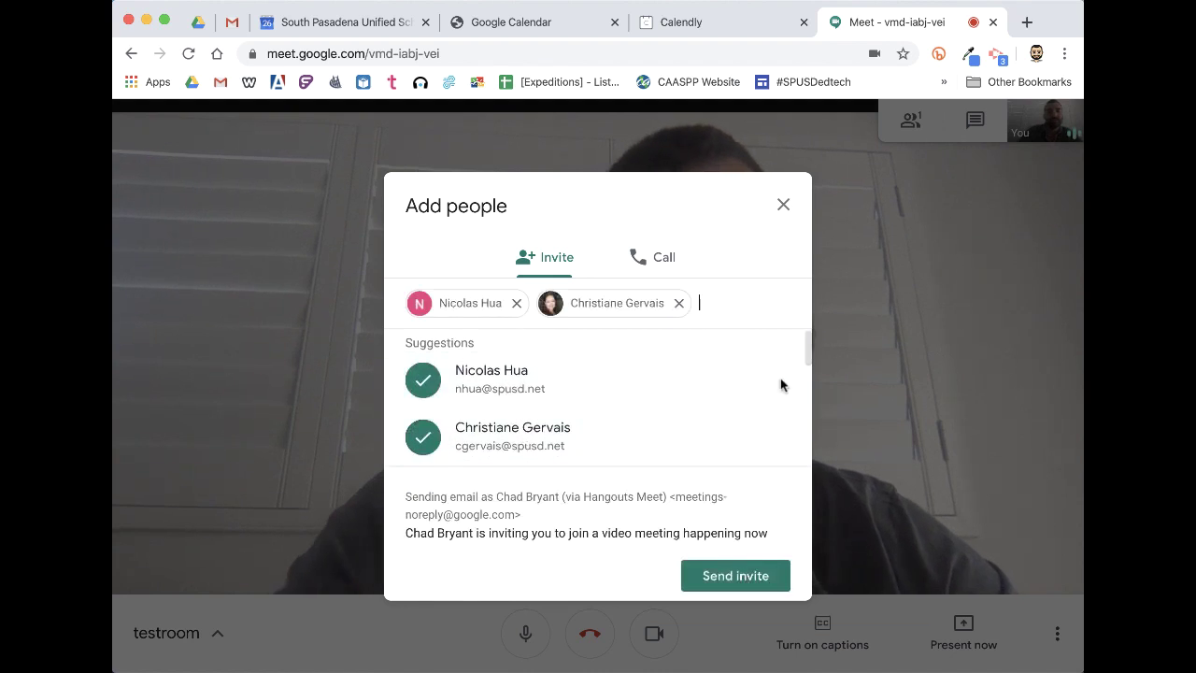
left_click(785, 203)
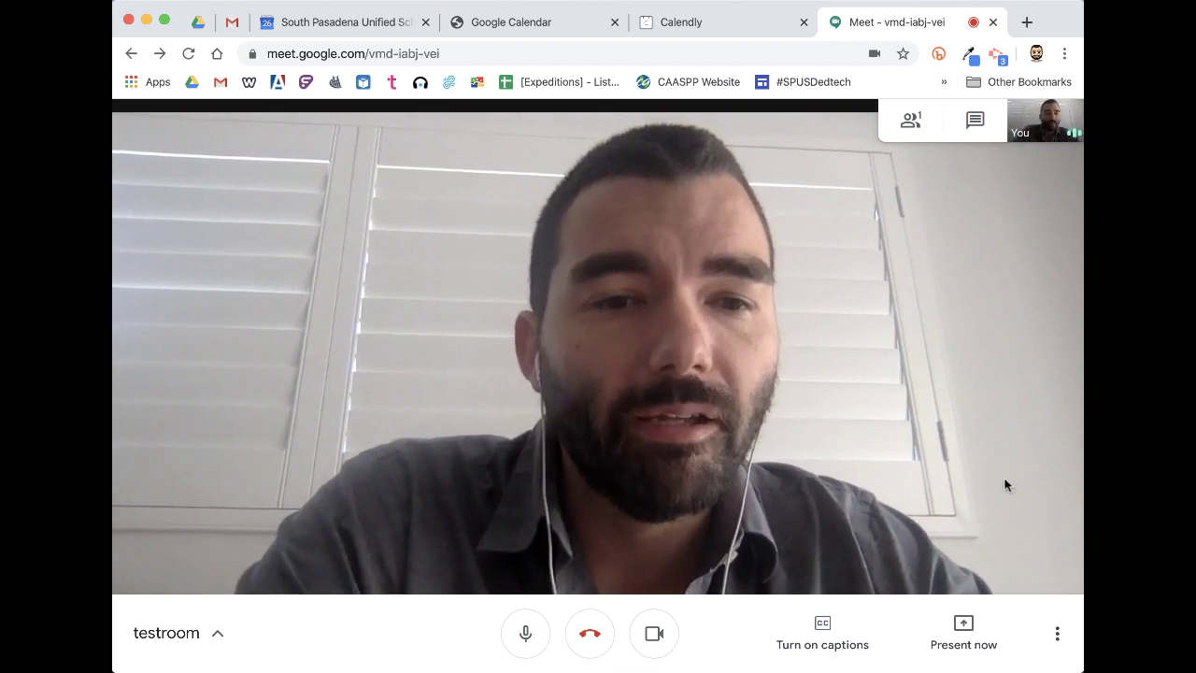
- Present the entire screen to the meeting and stop presenting
left_click(981, 634)
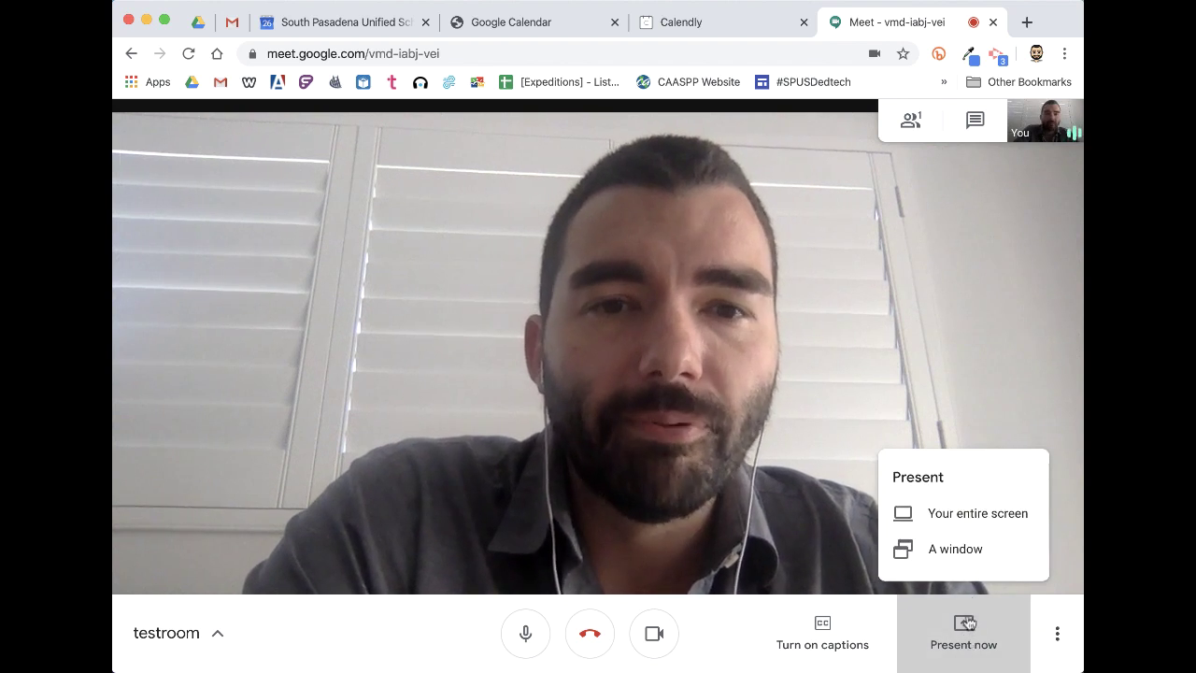
left_click(955, 514)
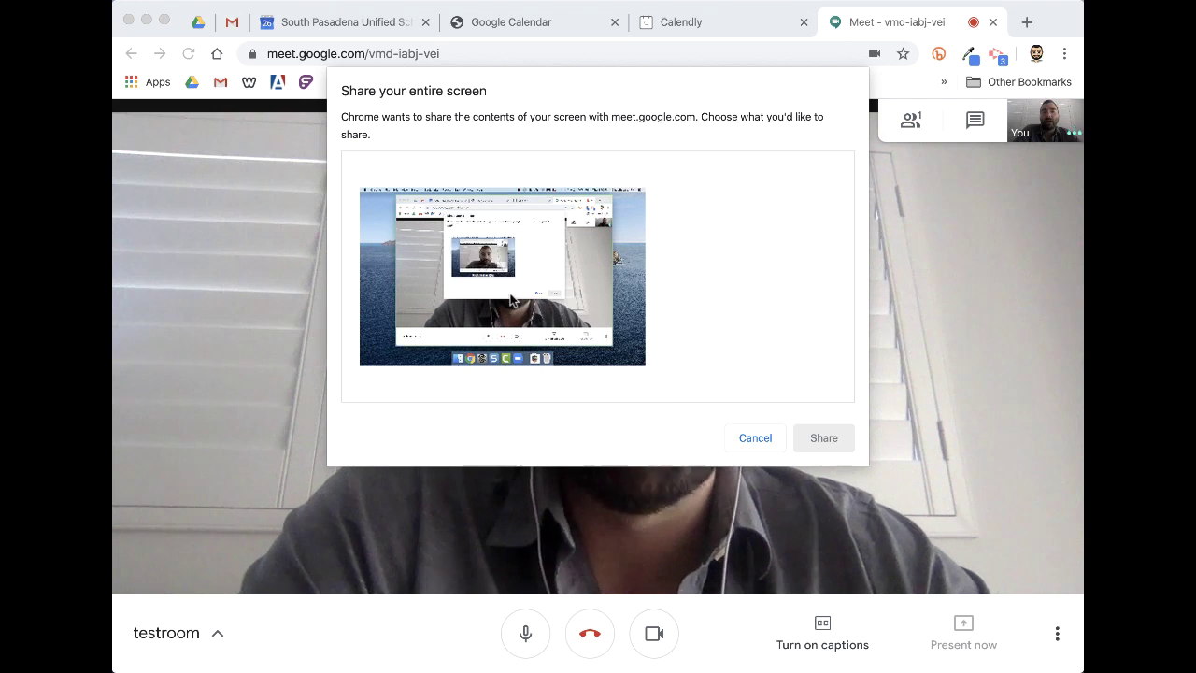
left_click(509, 297)
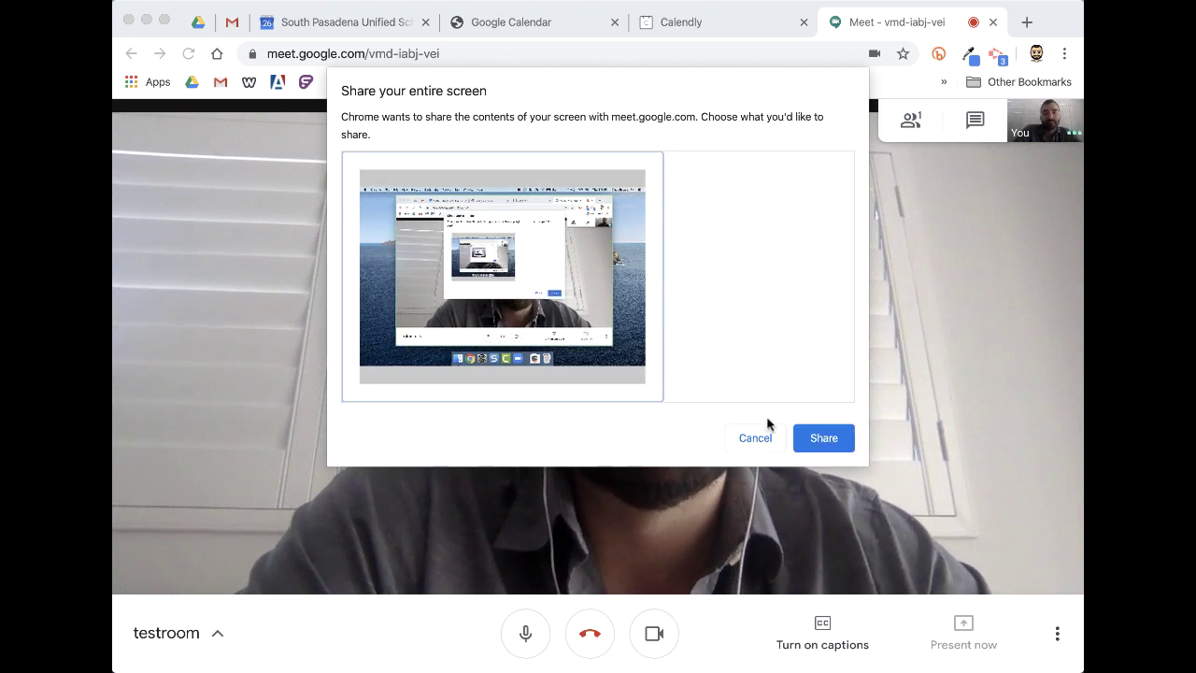
left_click(809, 439)
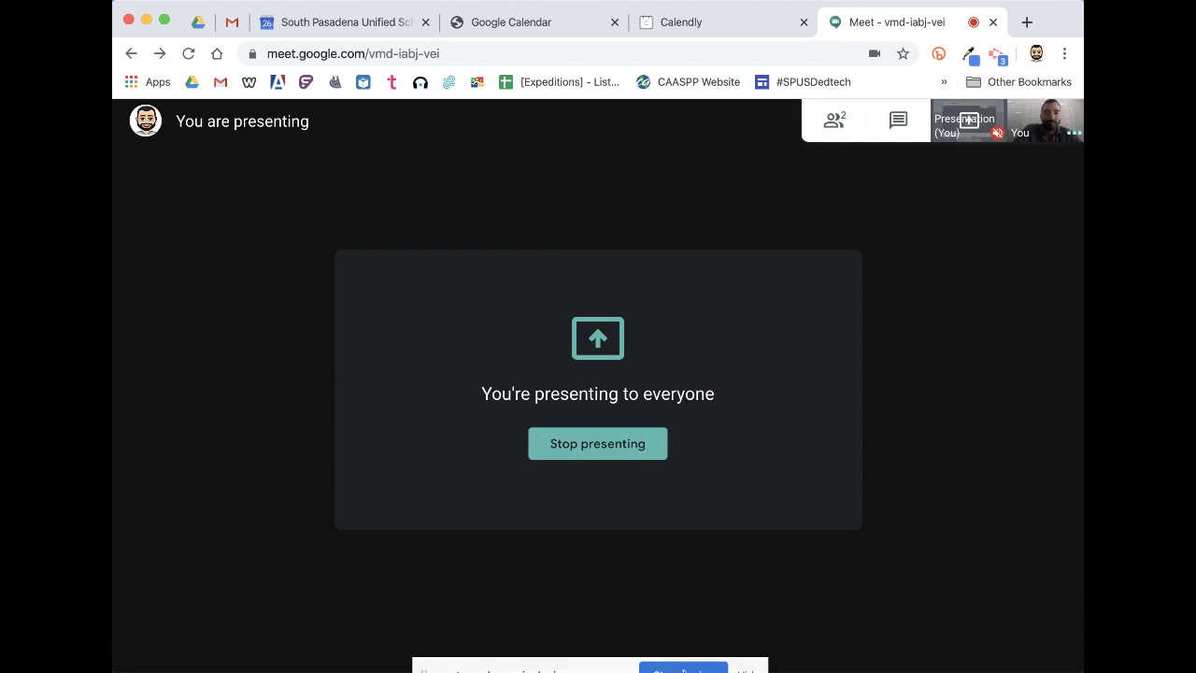
left_click(683, 667)
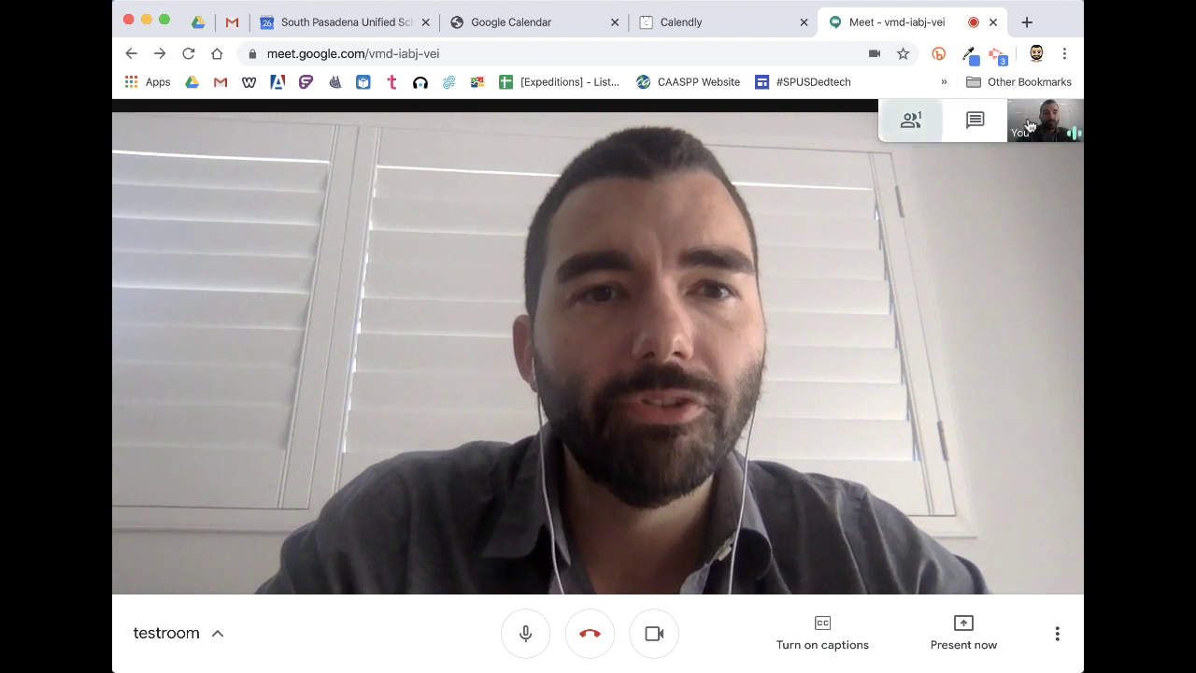
- Review the meeting's participant list, chat and additional options
left_click(911, 120)
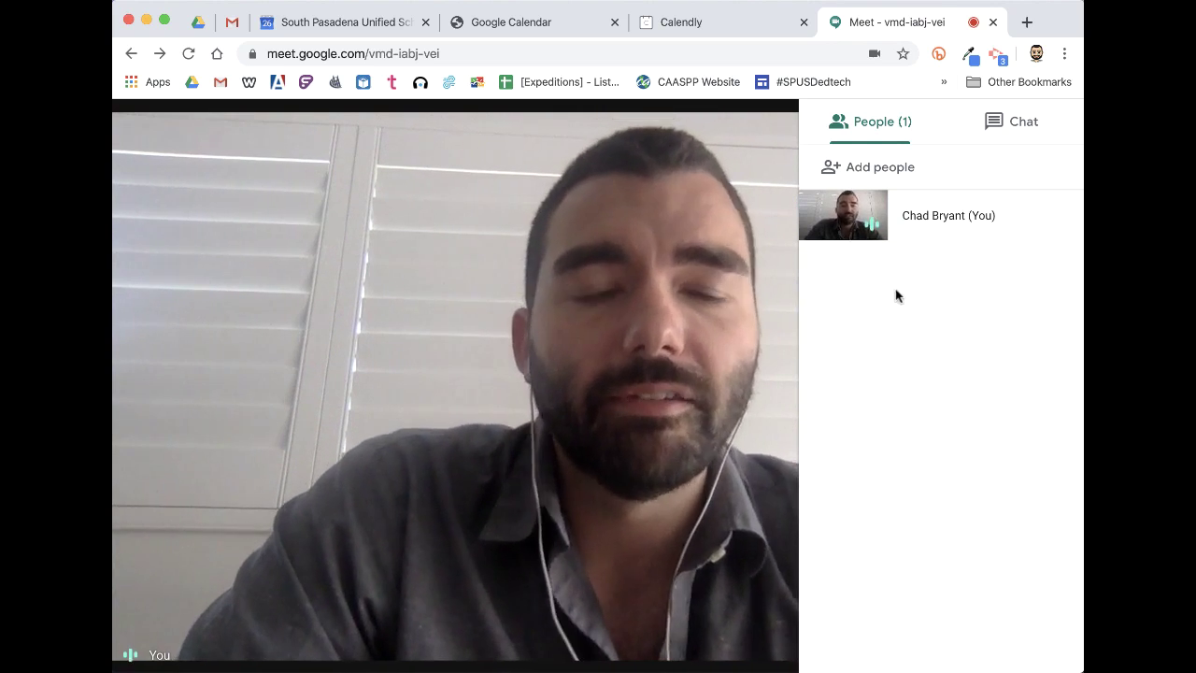
left_click(1025, 125)
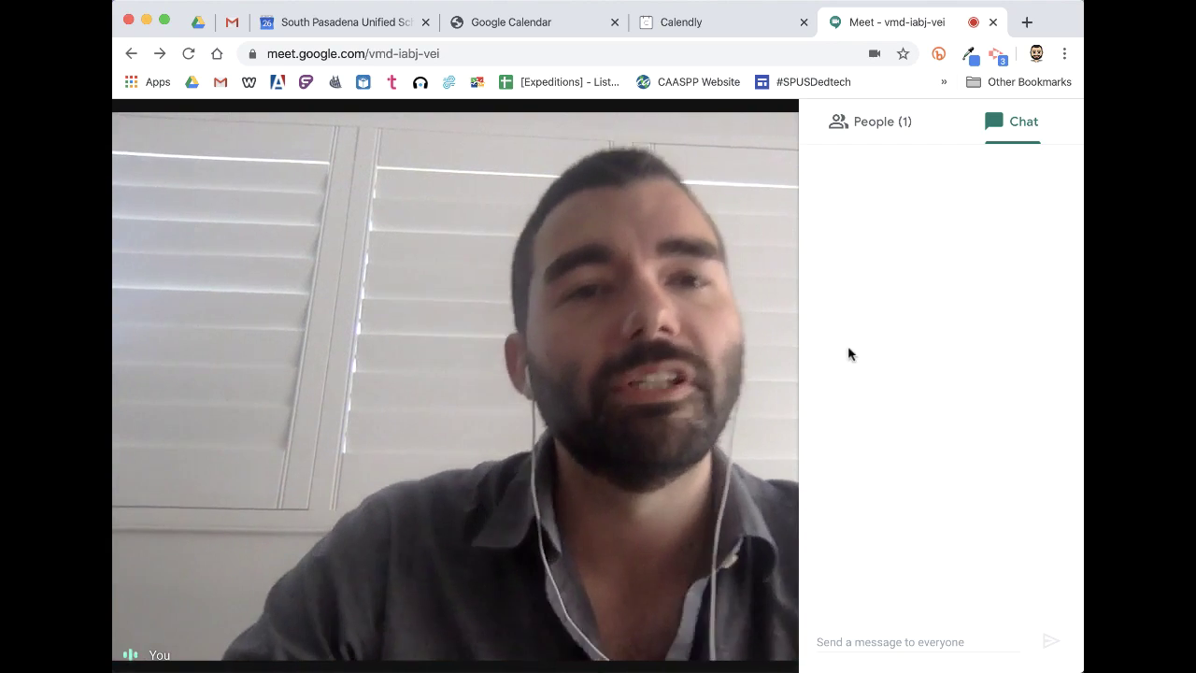
left_click(677, 352)
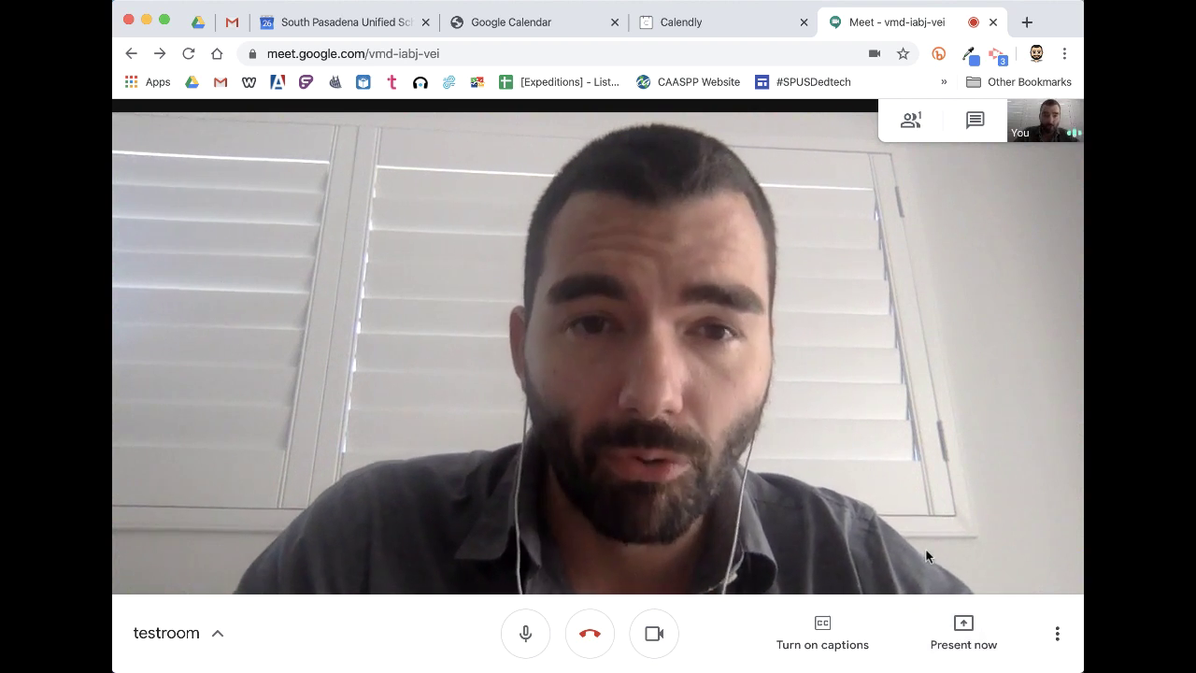
left_click(1059, 639)
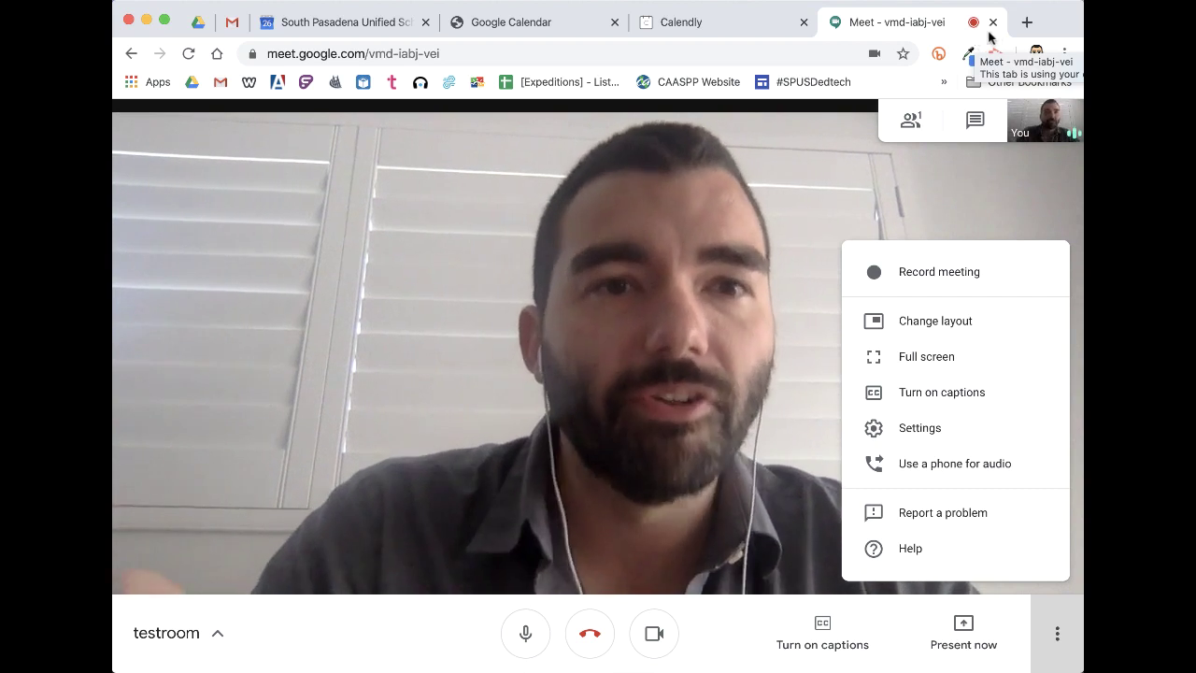
- Close the meeting and the appointment sign-up page, and switch to Google Calendar
left_click(992, 23)
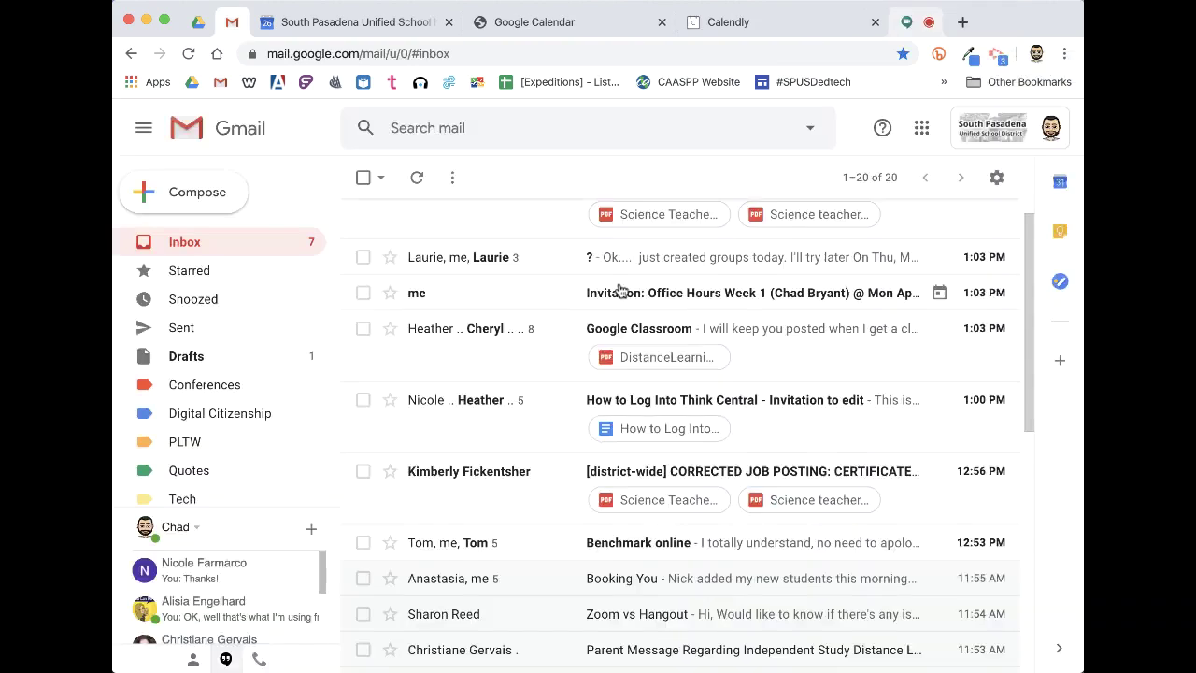
left_click(521, 27)
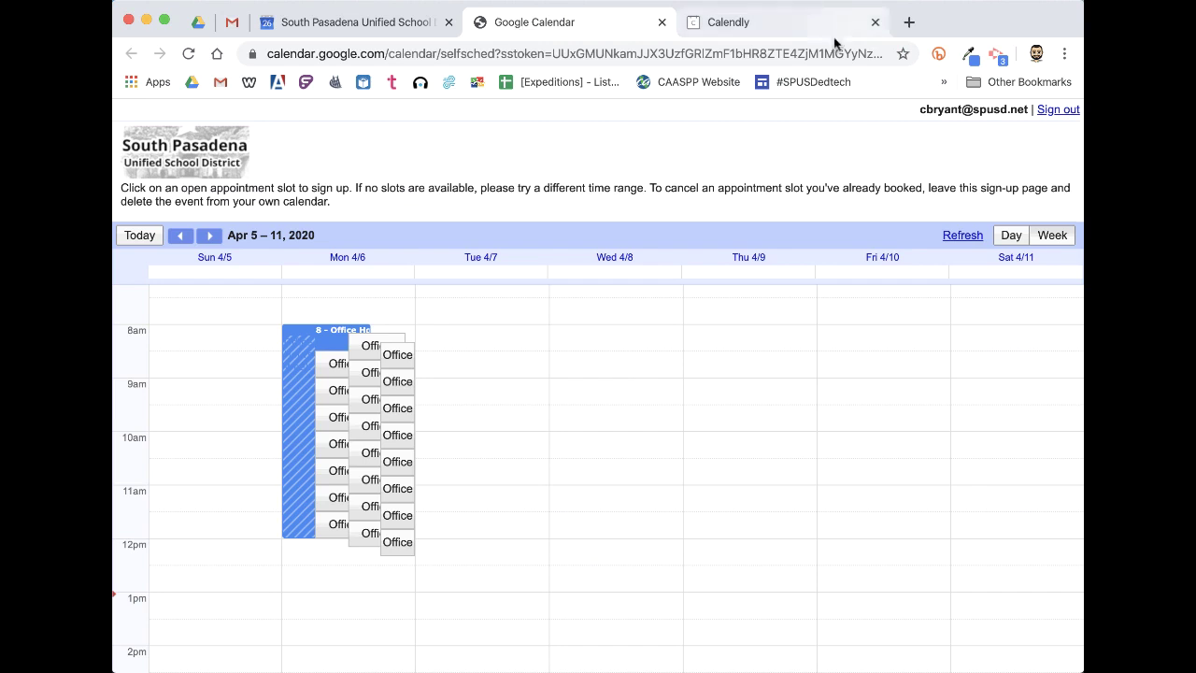
left_click(661, 22)
left_click(395, 28)
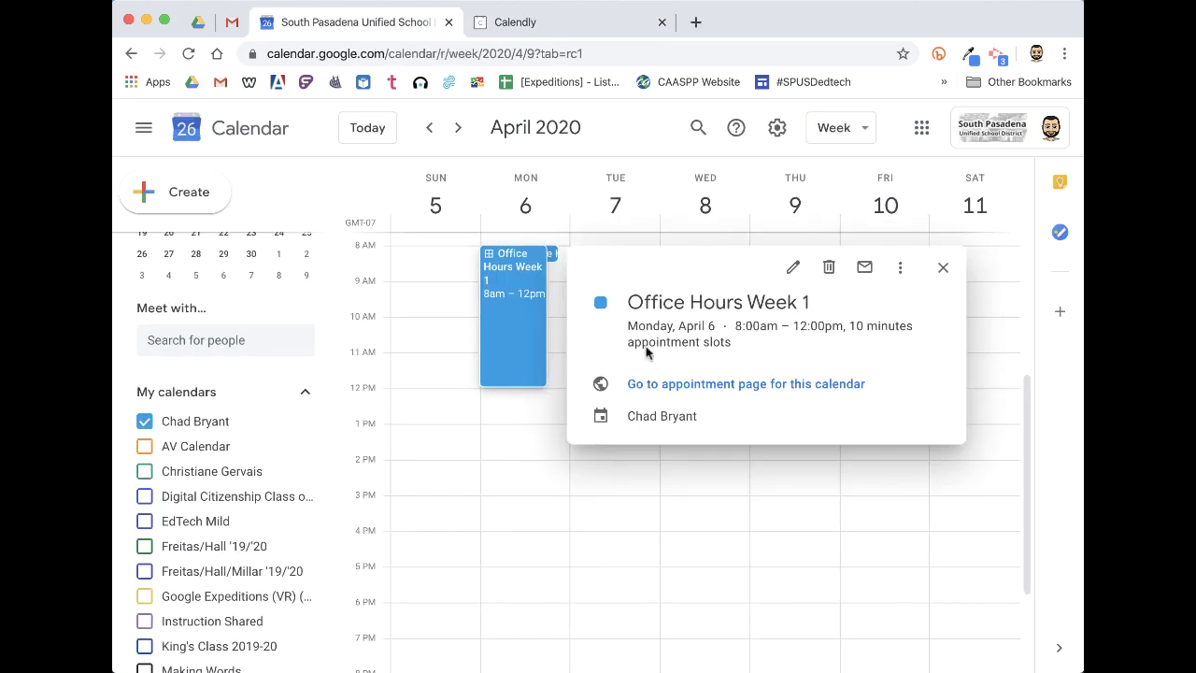
- Delete the Office Hours Week 1 appointment slots and the booked 8:00–8:10am appointment on Monday, April 6
left_click(943, 267)
scroll(560, 345, "up", 2)
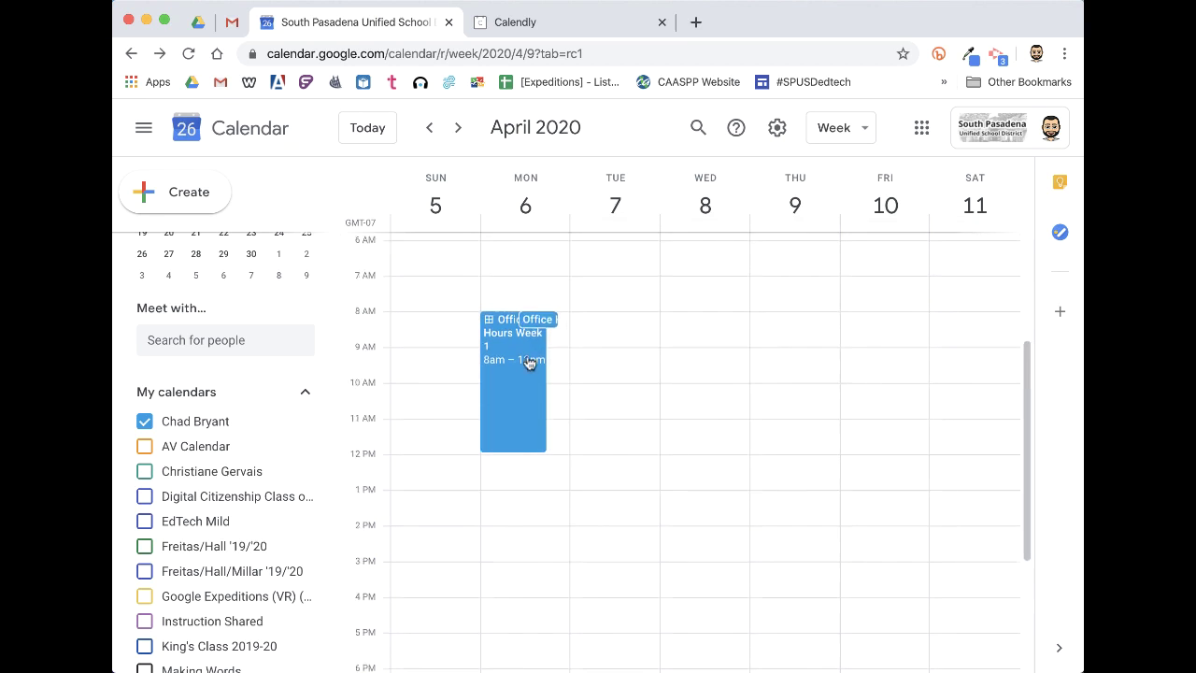
left_click(528, 363)
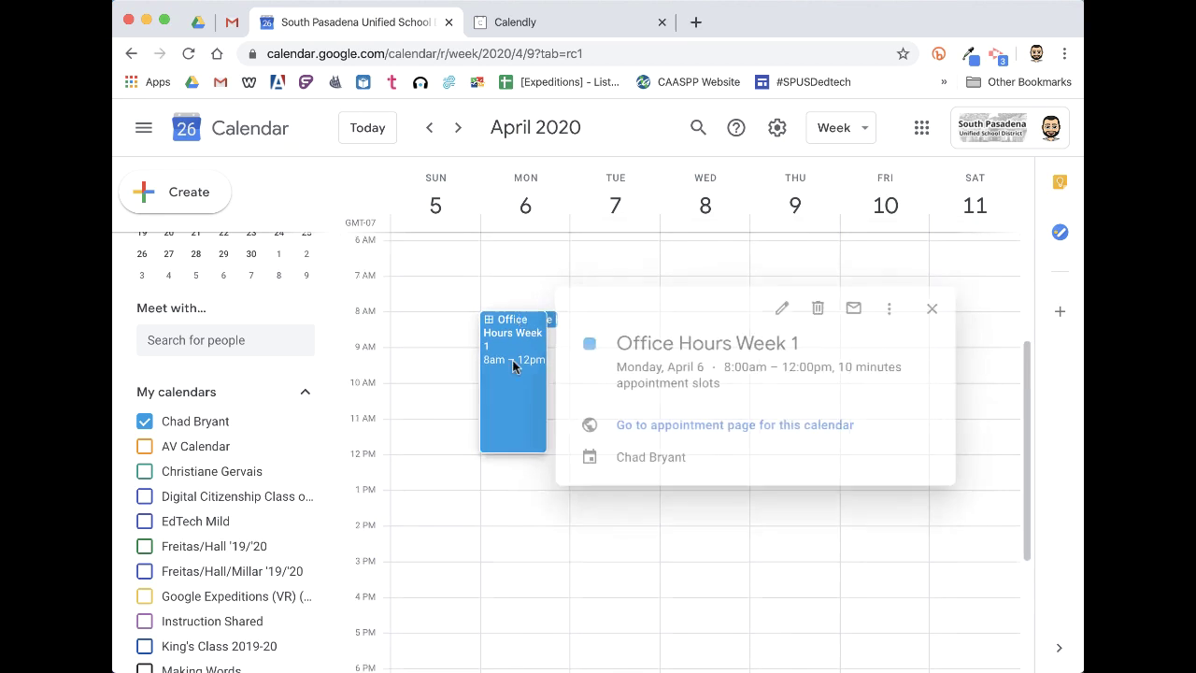
left_click(828, 309)
left_click(539, 320)
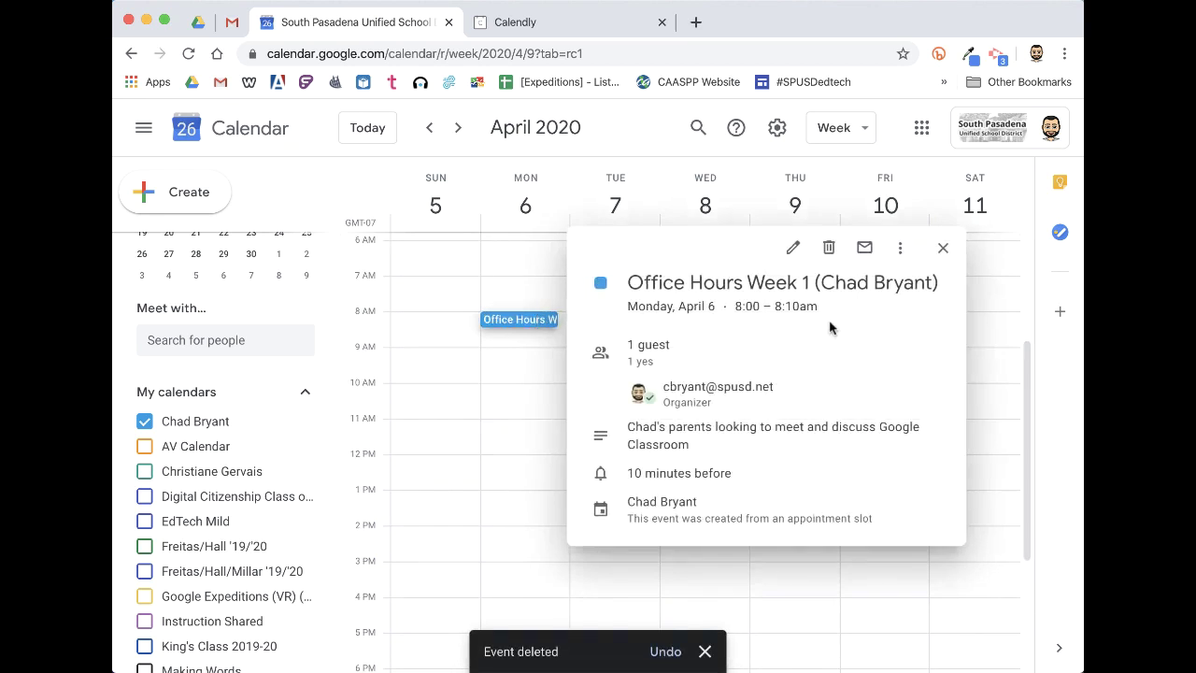
left_click(829, 248)
- Go back to the week of March 22–28, 2020, and switch the AV Calendar's visibility on and off again
left_click(430, 128)
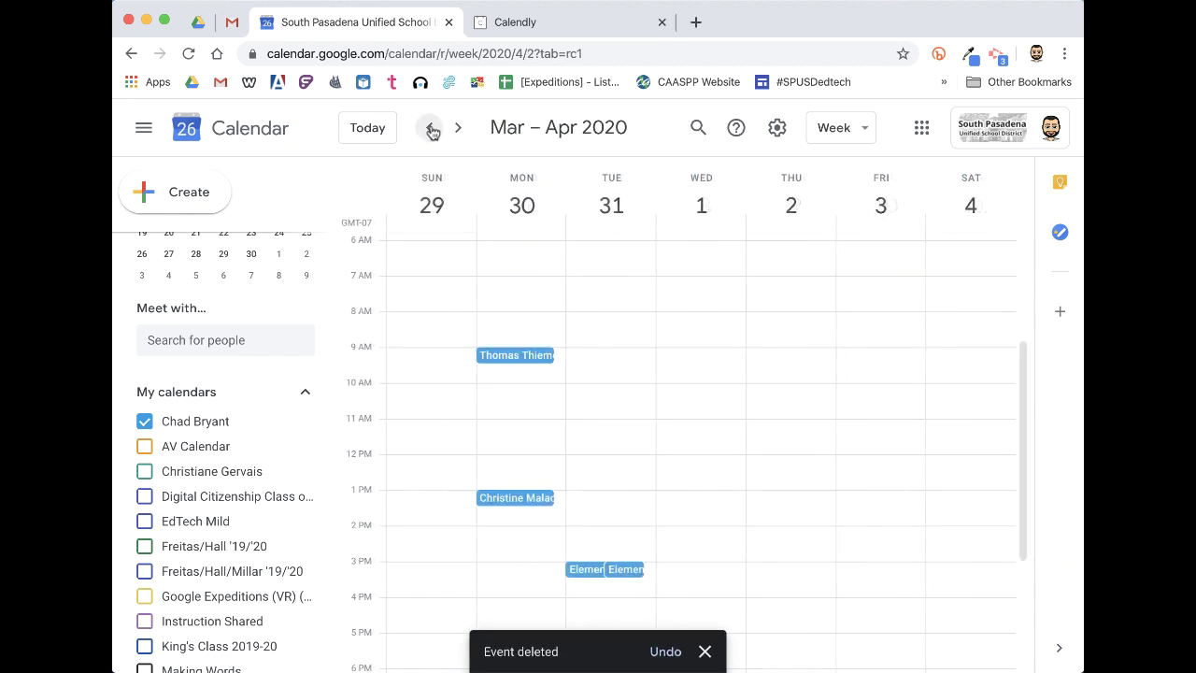
left_click(431, 128)
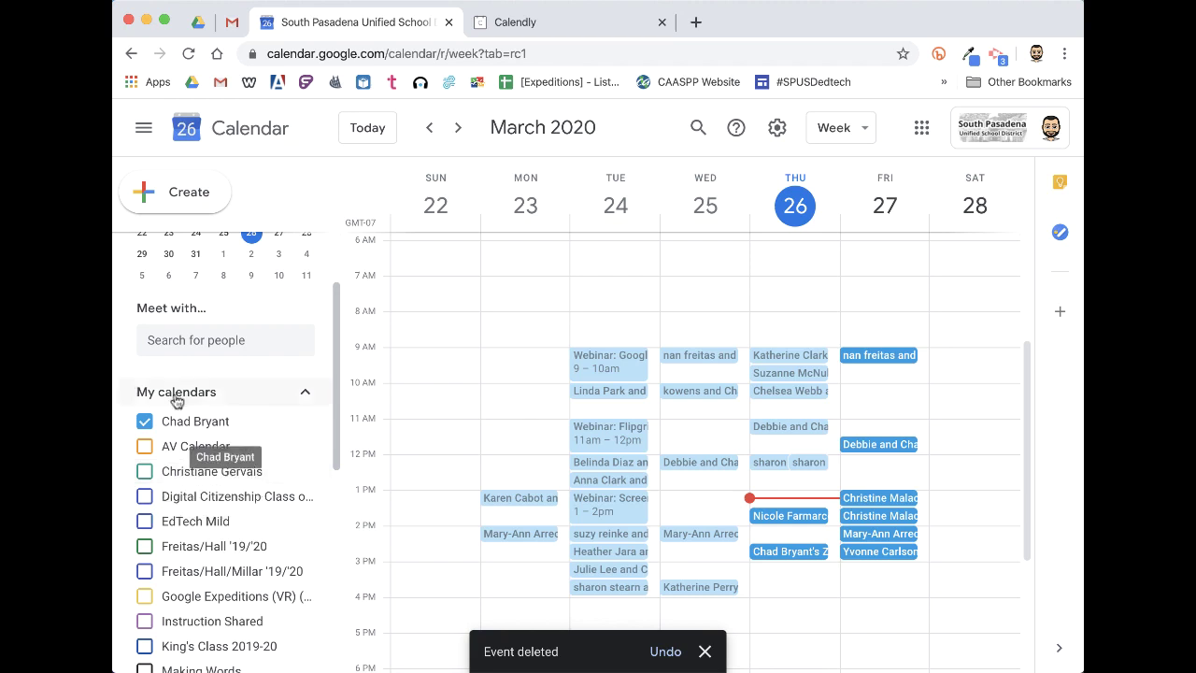
left_click(145, 447)
left_click(145, 447)
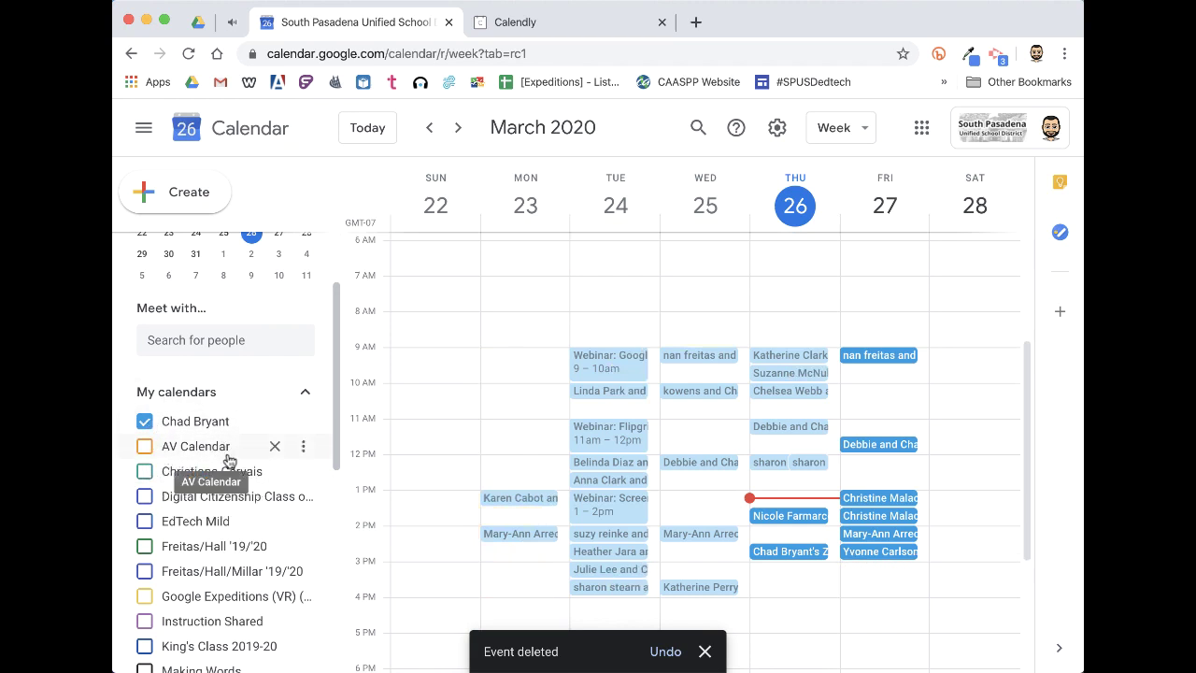
- View the form for creating a new calendar without creating one, and close the Calendly page
scroll(246, 496, "down", 5)
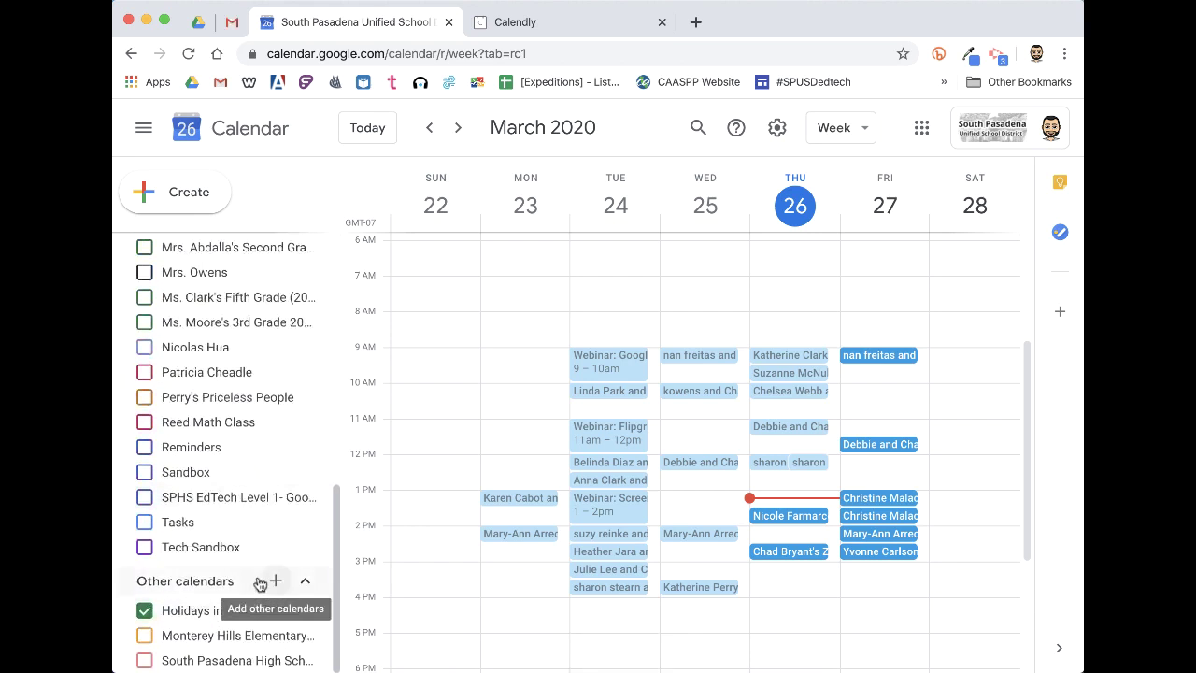
left_click(278, 583)
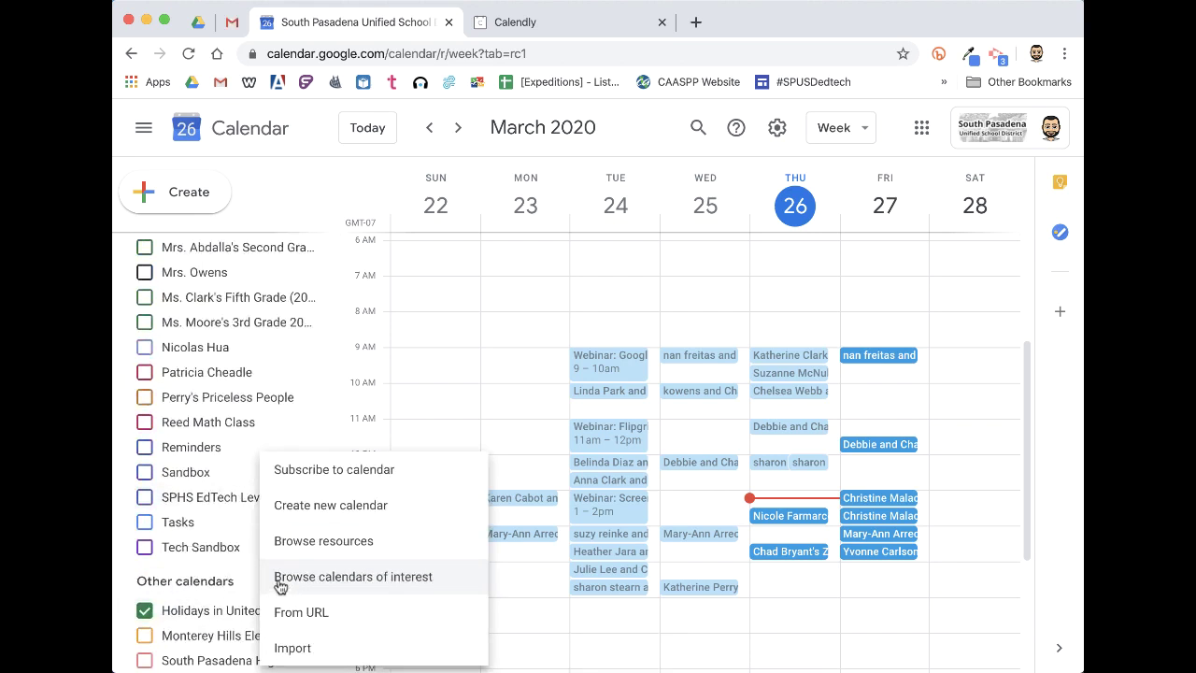
left_click(343, 505)
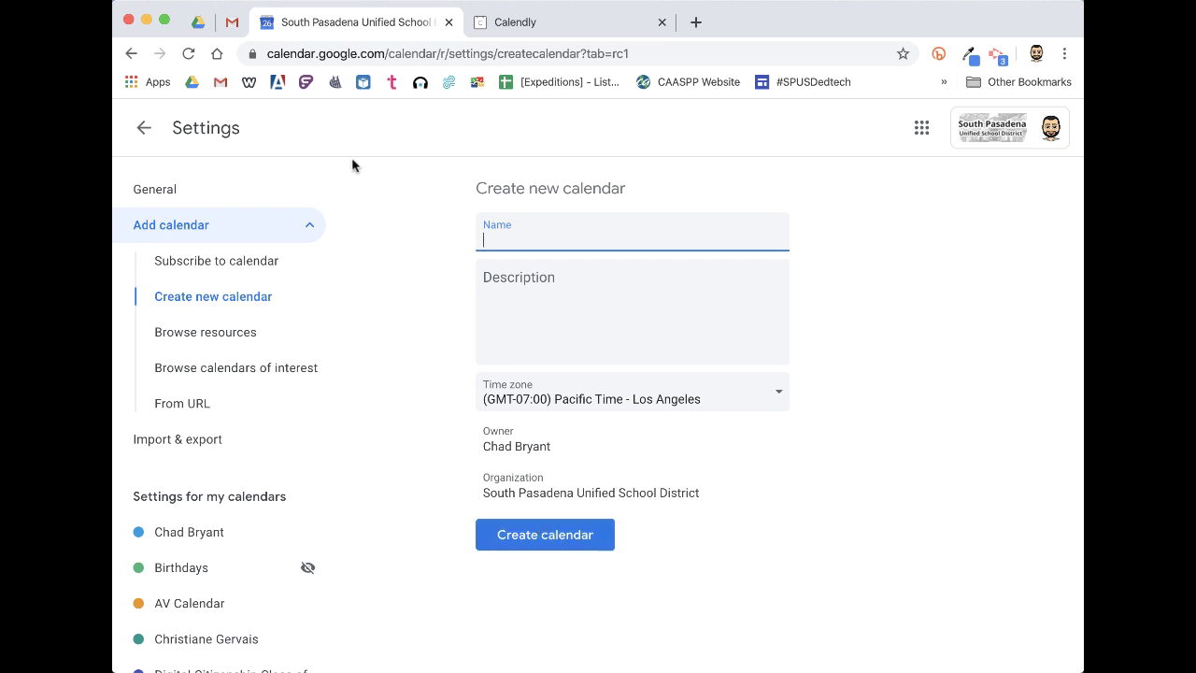
left_click(144, 128)
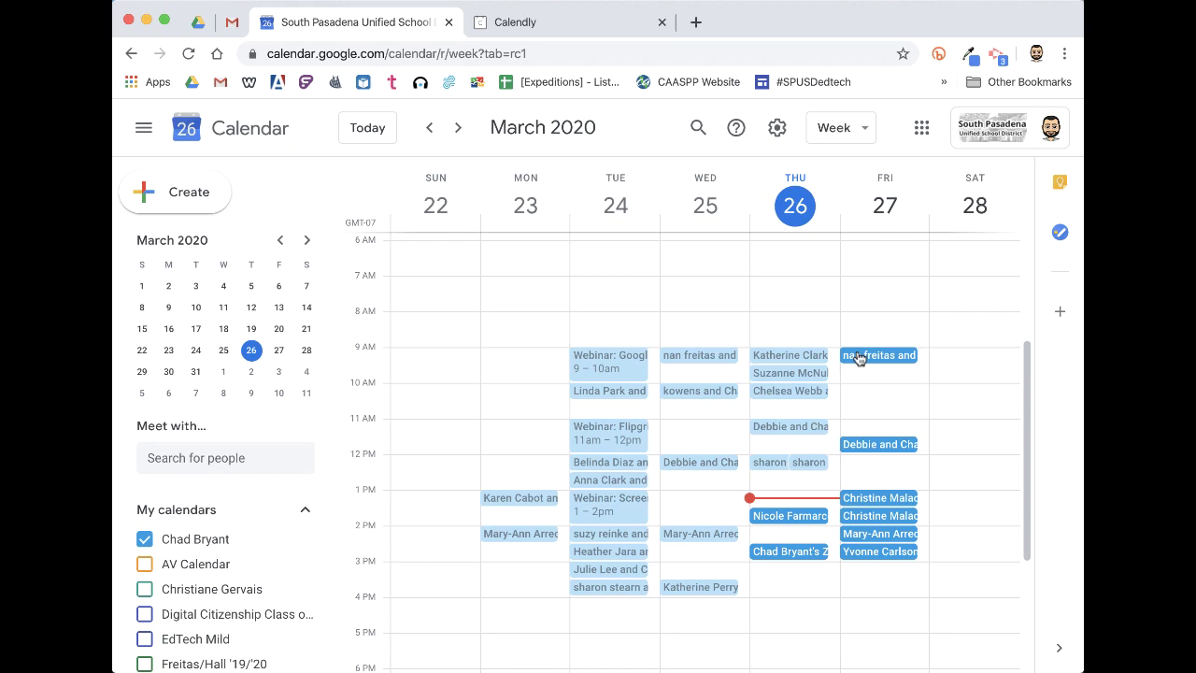
left_click(661, 21)
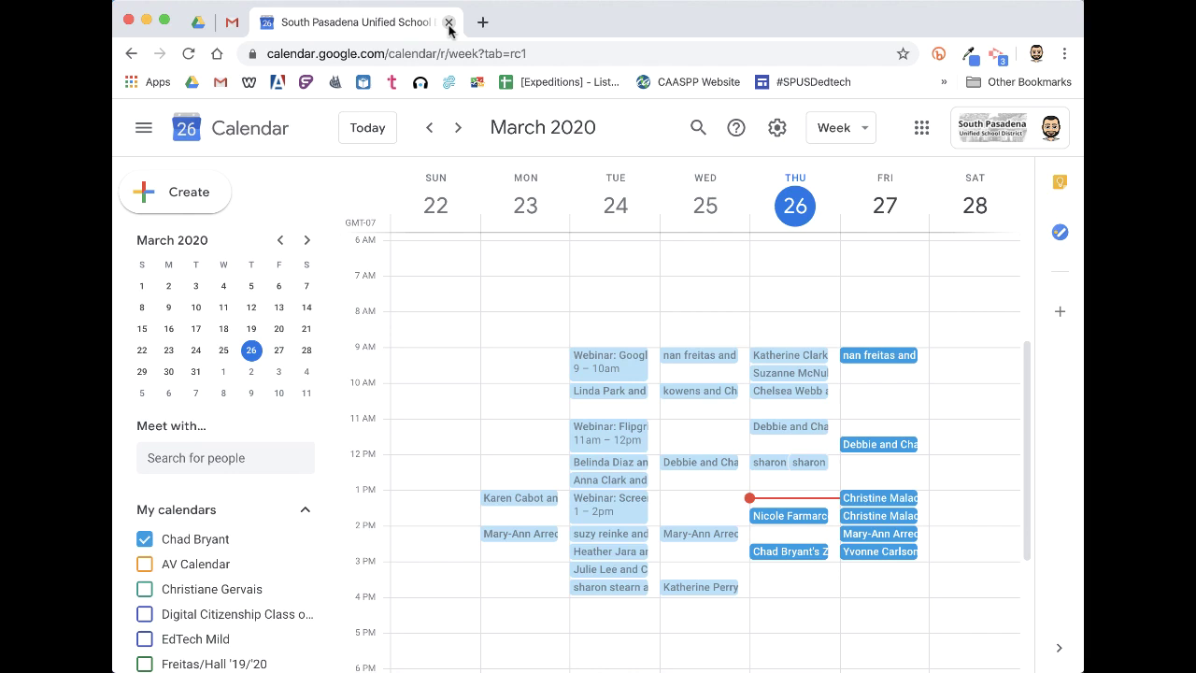
- Pin the Google Calendar tab in the browser and unpin it again
right_click(342, 29)
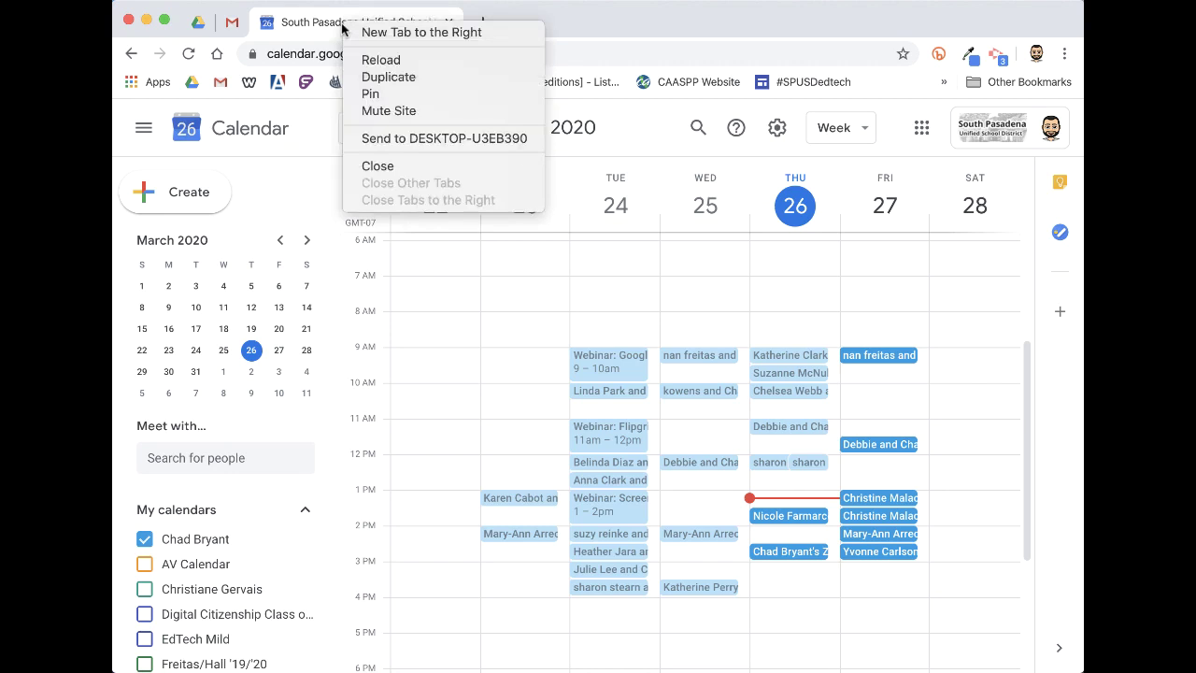
left_click(379, 93)
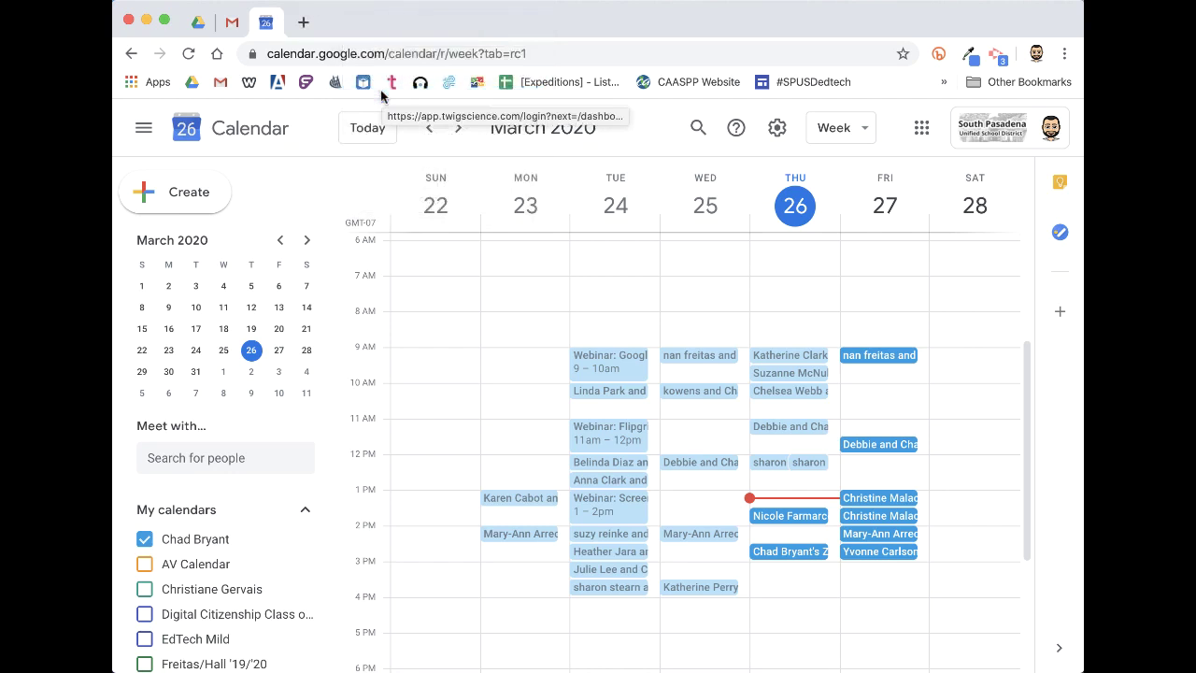
right_click(267, 32)
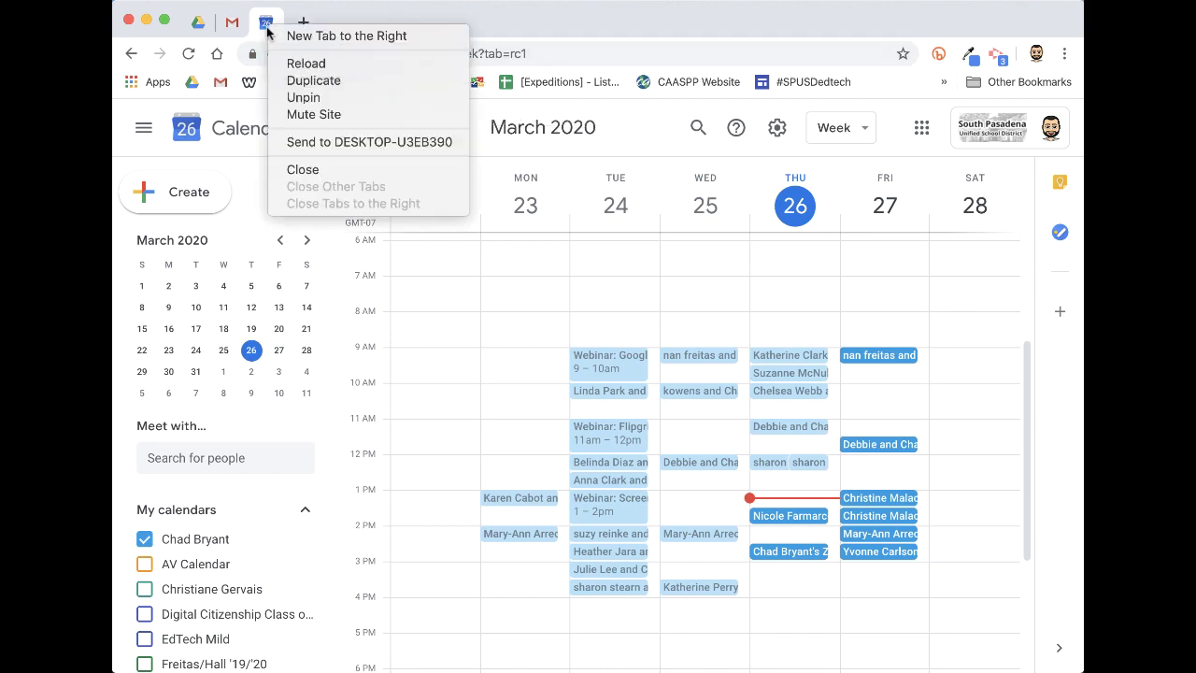
left_click(303, 97)
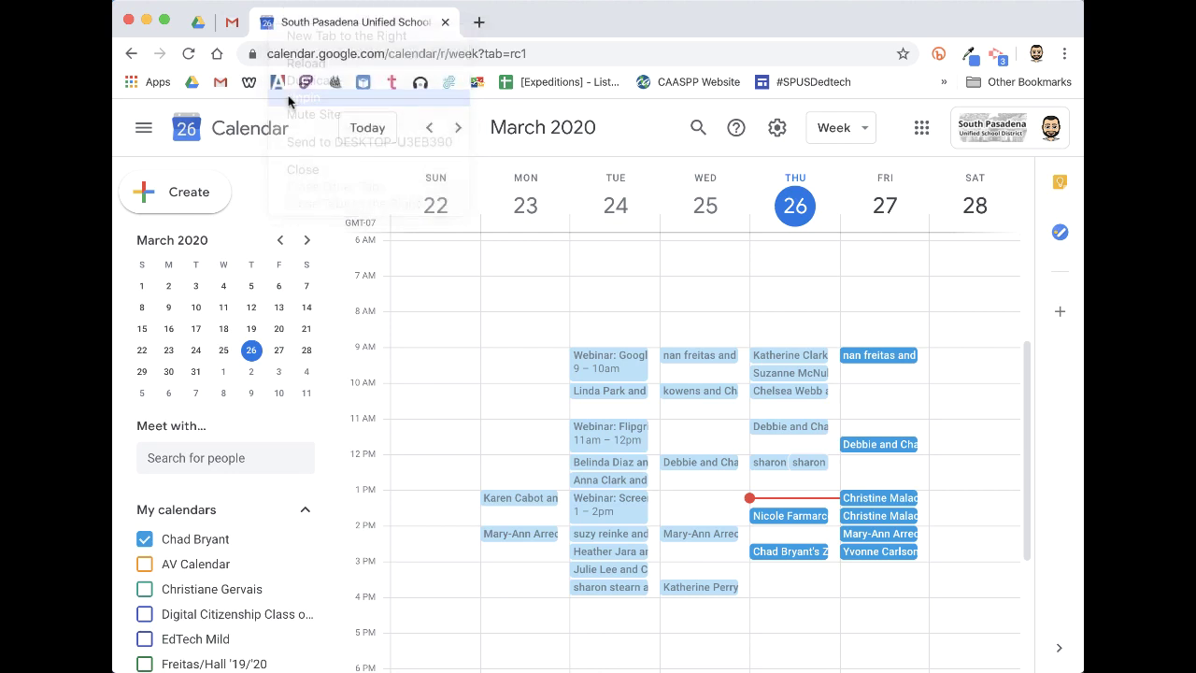
- Pin the Google Calendar tab and move it ahead of the pinned Google Drive and Gmail tabs
right_click(335, 23)
left_click(355, 93)
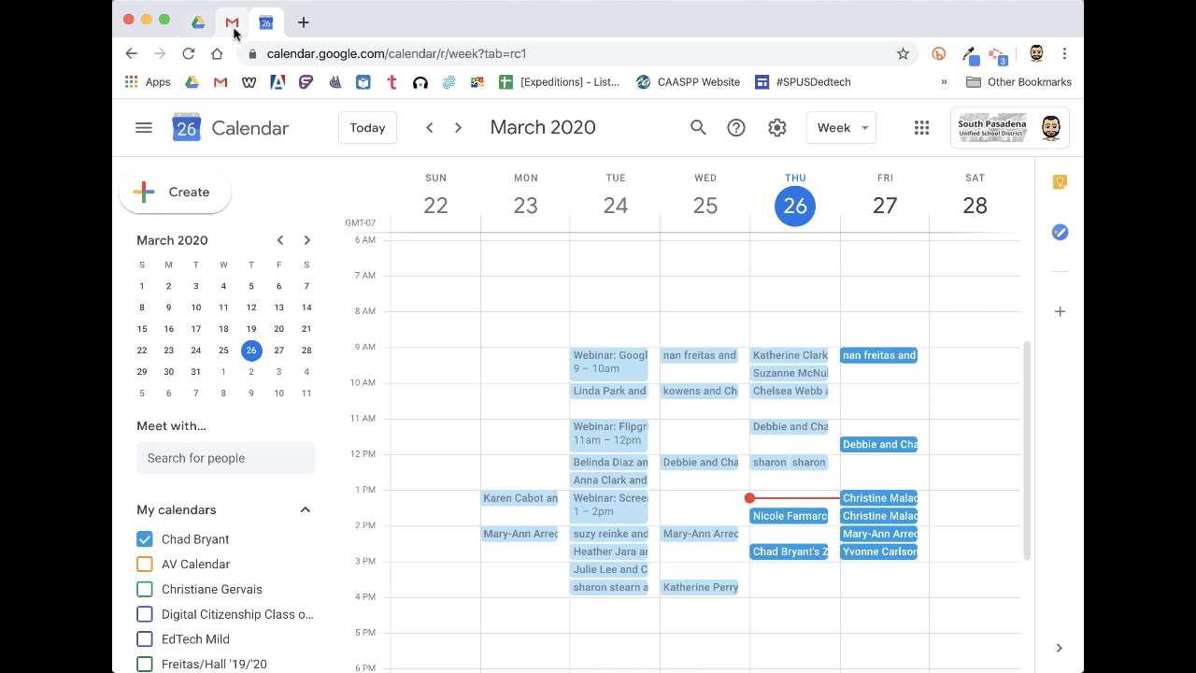
left_click_drag(267, 32, 195, 31)
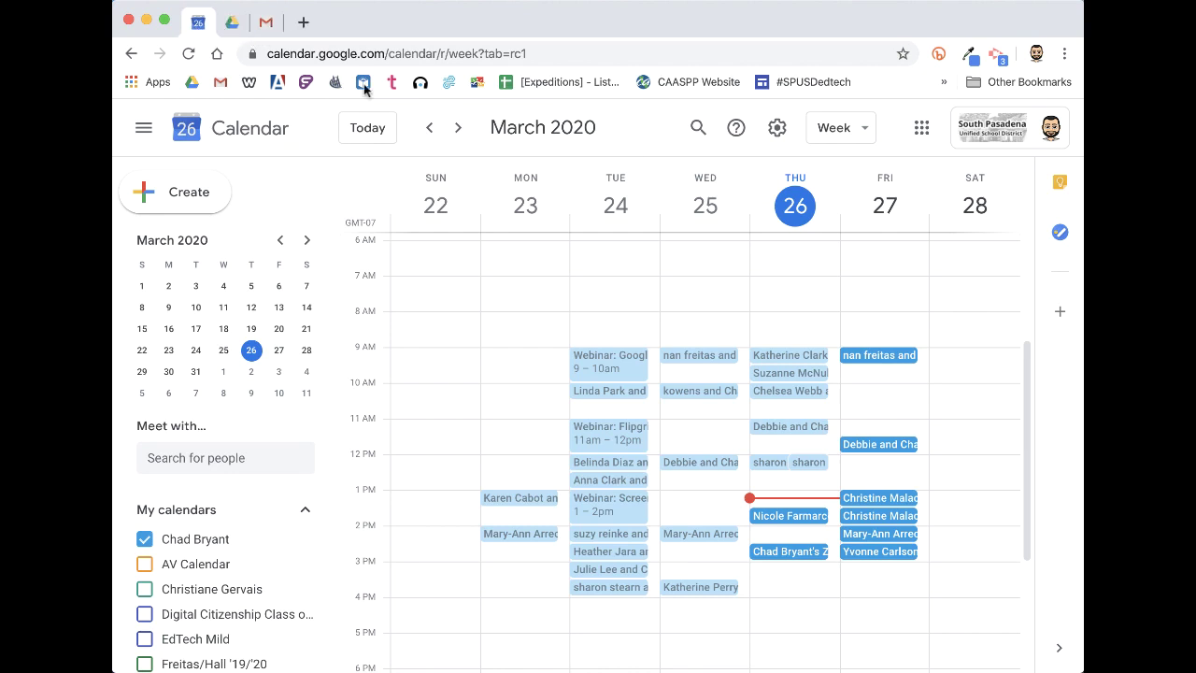
- Open a blank new tab beside the pinned tabs and close it again
left_click(302, 22)
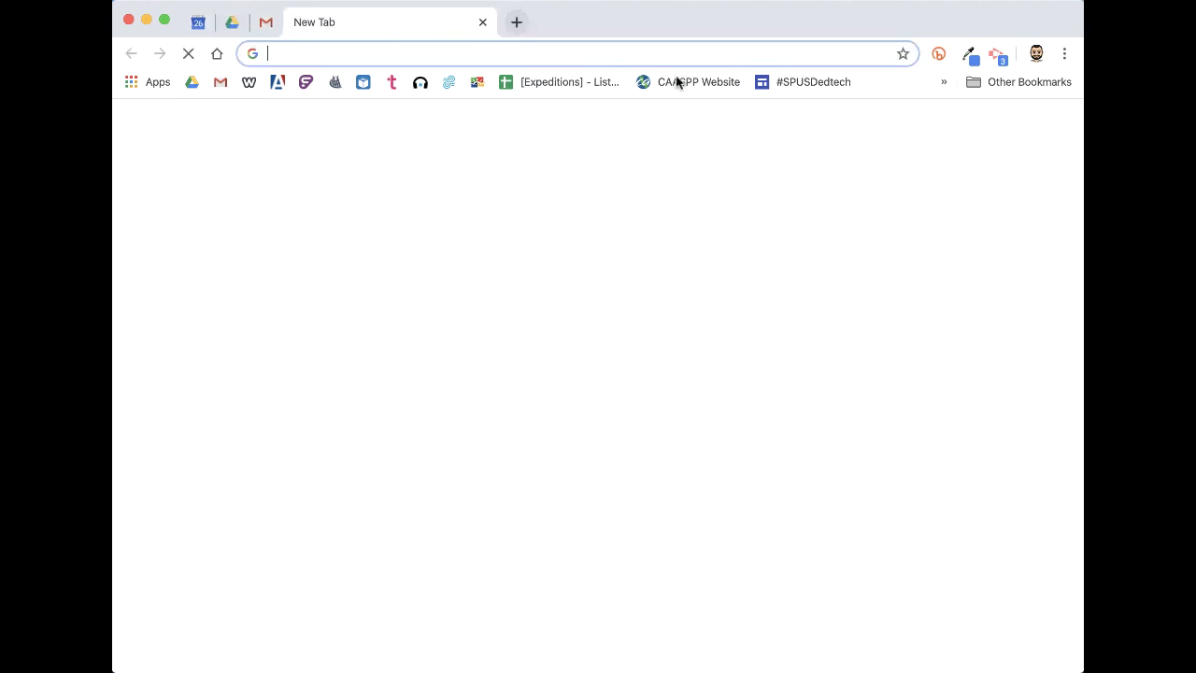
left_click(481, 23)
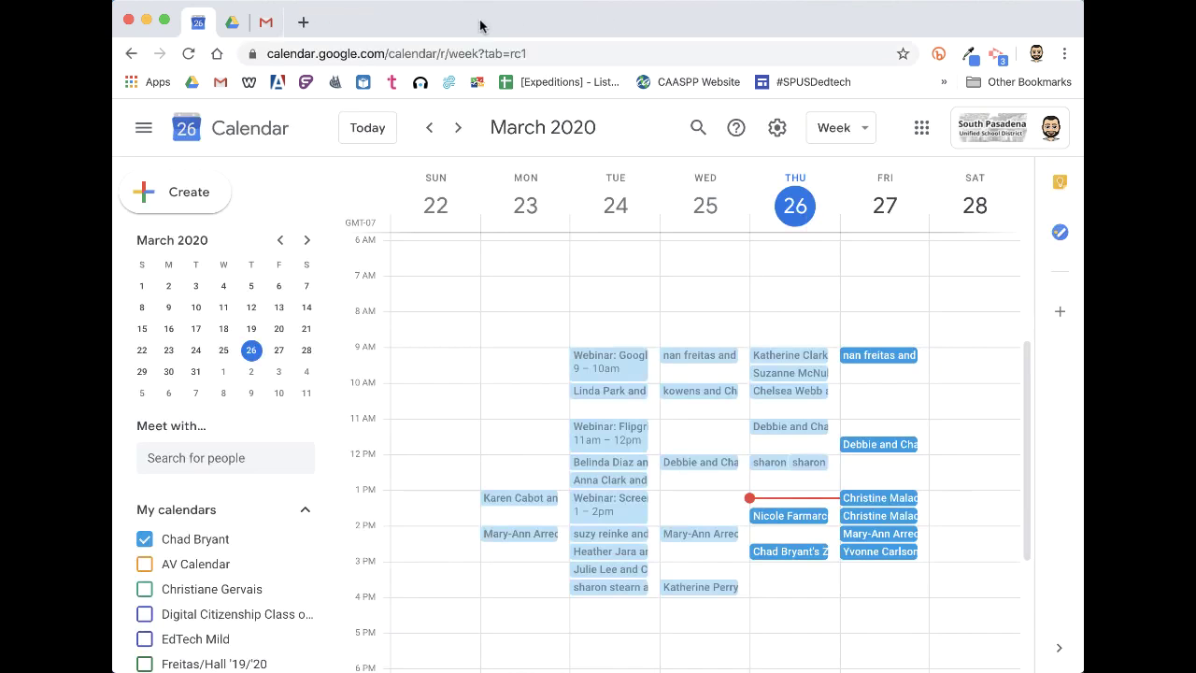